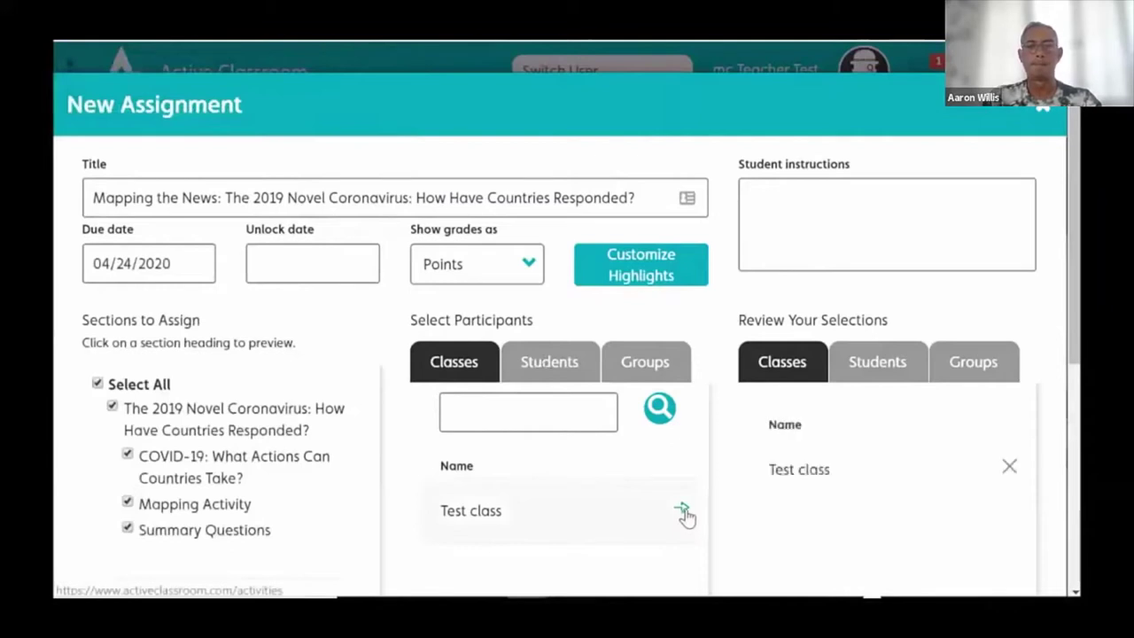
# Step: Finish creating the new assignment "Mapping the News: The 2019 Novel Coronavirus: How Have Countries Responded?" for Test class
pyautogui.scroll(-5, 877, 479)
pyautogui.click(930, 547)
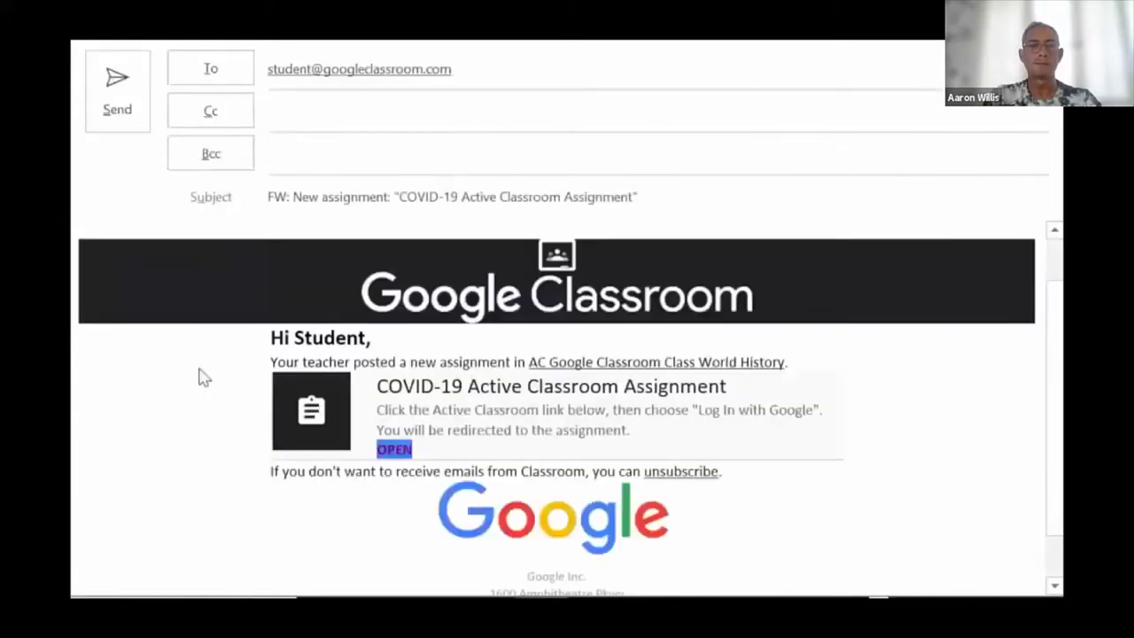
# Step: Open the COVID-19 Active Classroom Assignment from the student's e-mail notification, logging in with Google, and view its first reading section
pyautogui.click(394, 450)
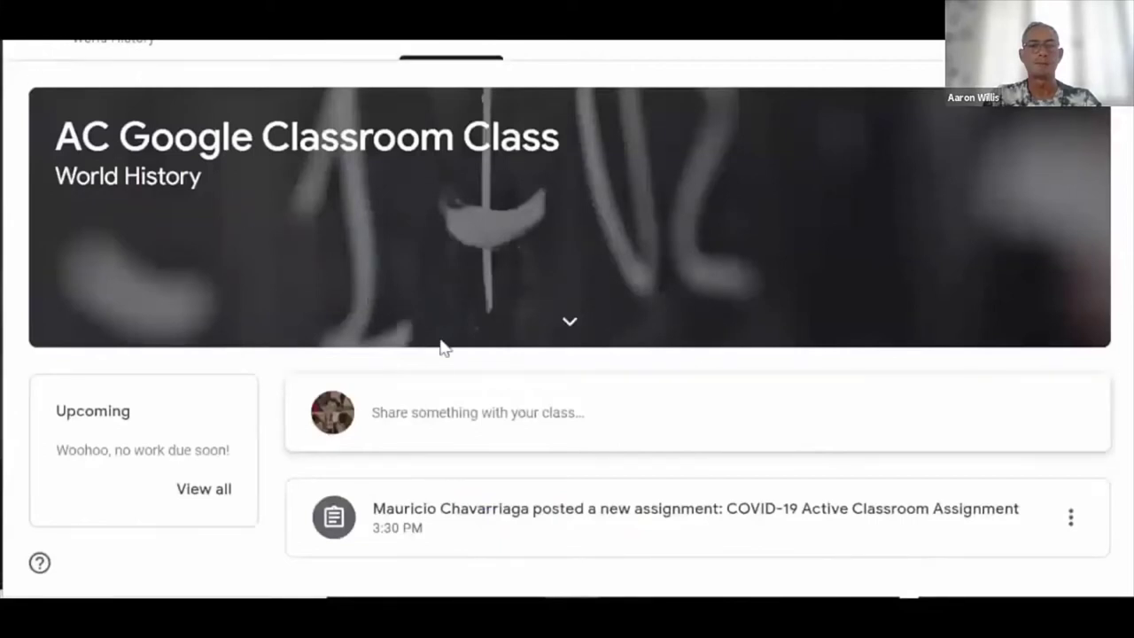
pyautogui.click(641, 545)
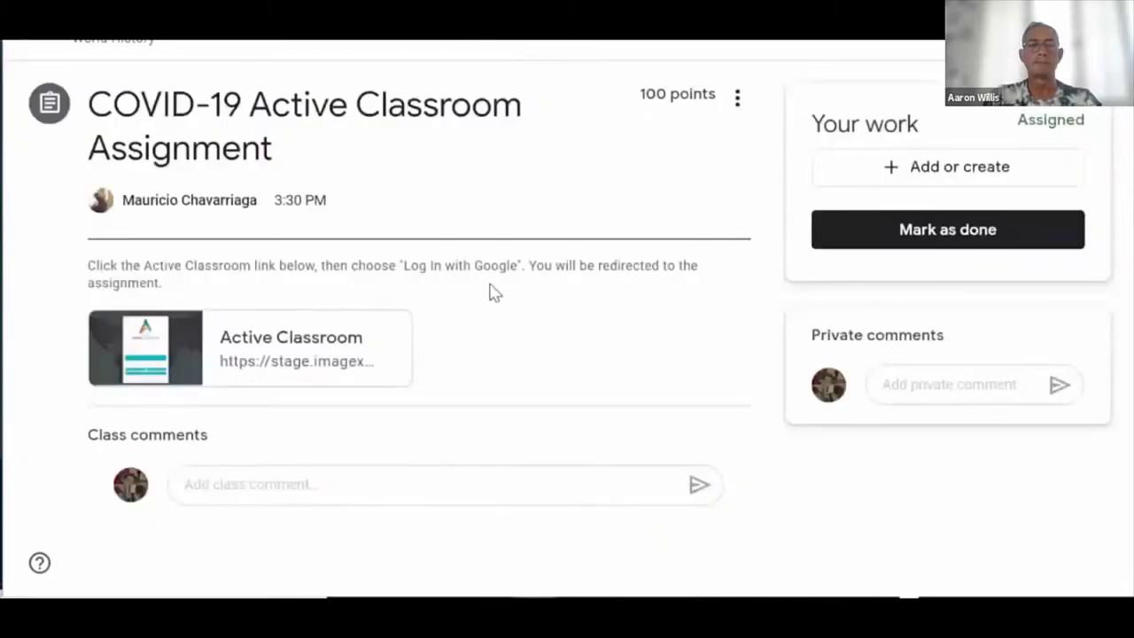
pyautogui.click(346, 360)
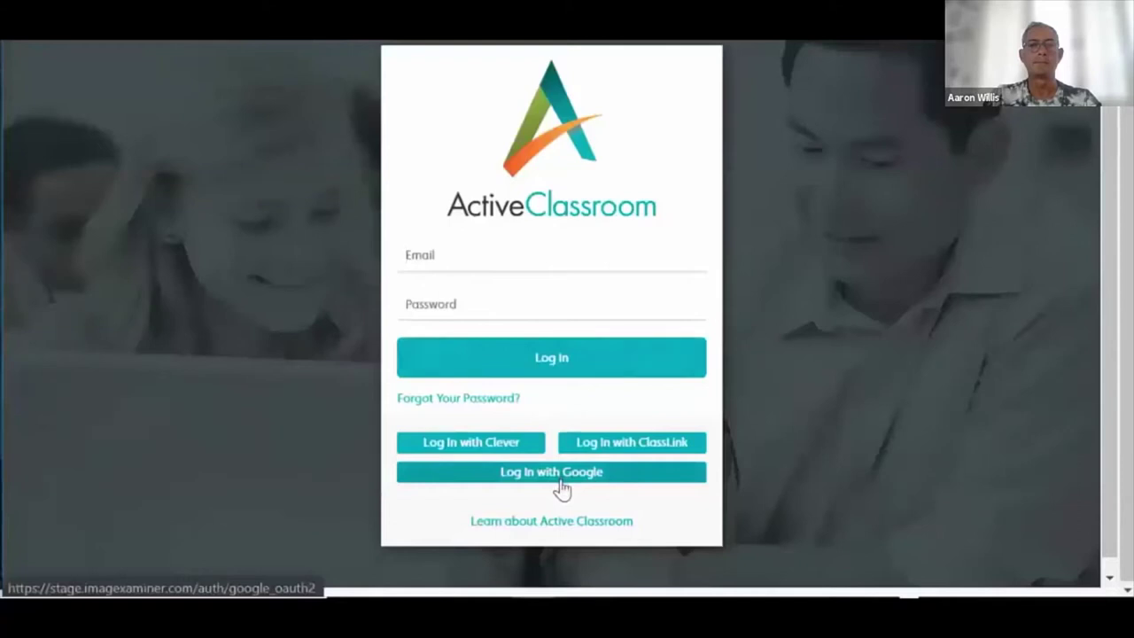
pyautogui.click(562, 473)
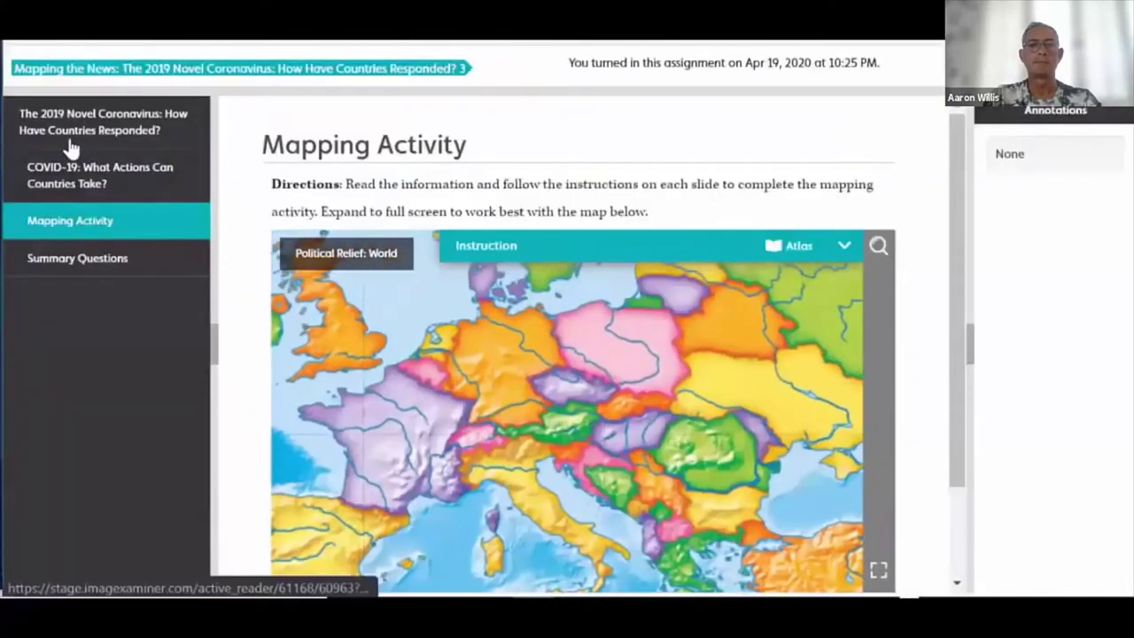
pyautogui.click(70, 141)
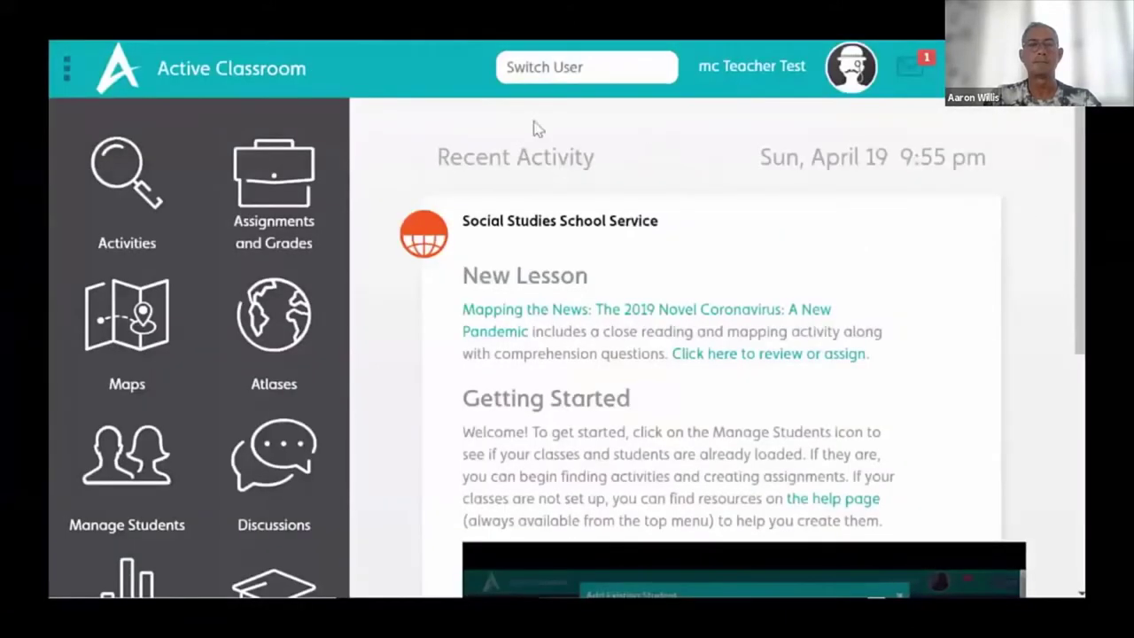
# Step: Open grading for the assignment "Mapping the News: The 2019 Novel Coronavirus: How Have Countries Responded?" in the teacher account
pyautogui.click(295, 219)
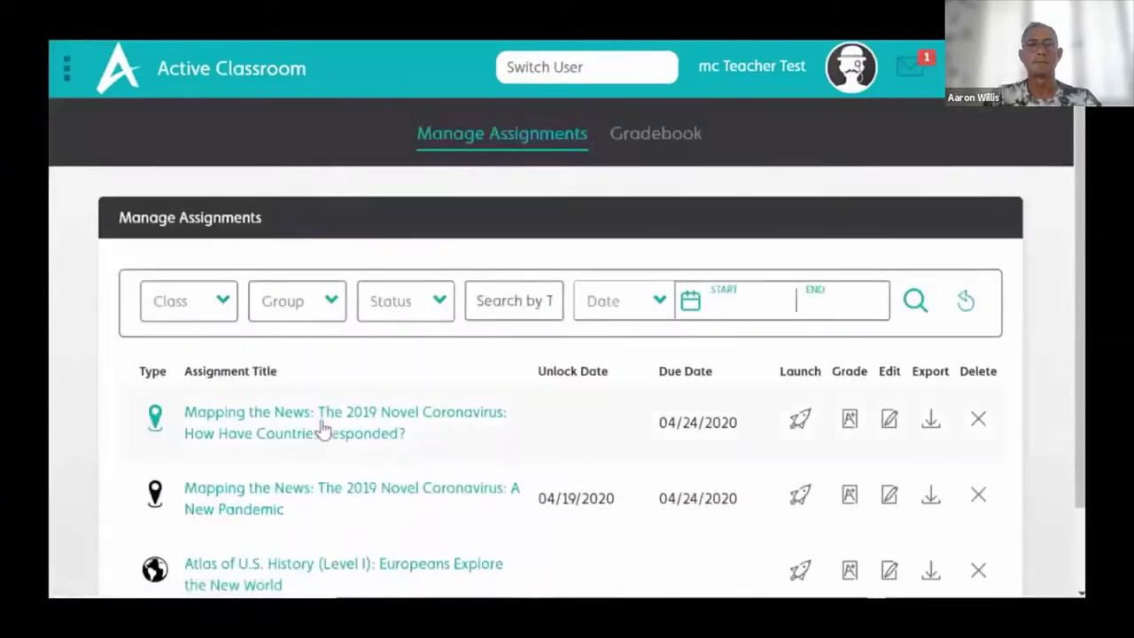
pyautogui.click(849, 427)
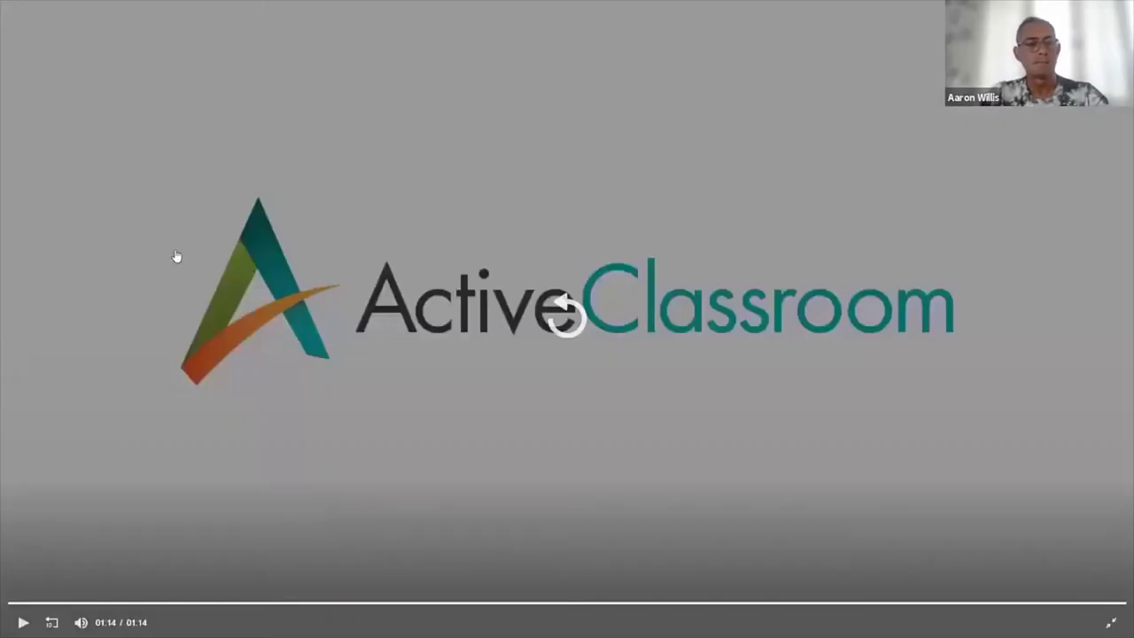
# Step: Close the Google Classroom help video and play the YouTube video "Sync Google Classroom with Active Classroom" from the start in full screen
pyautogui.press('Escape')
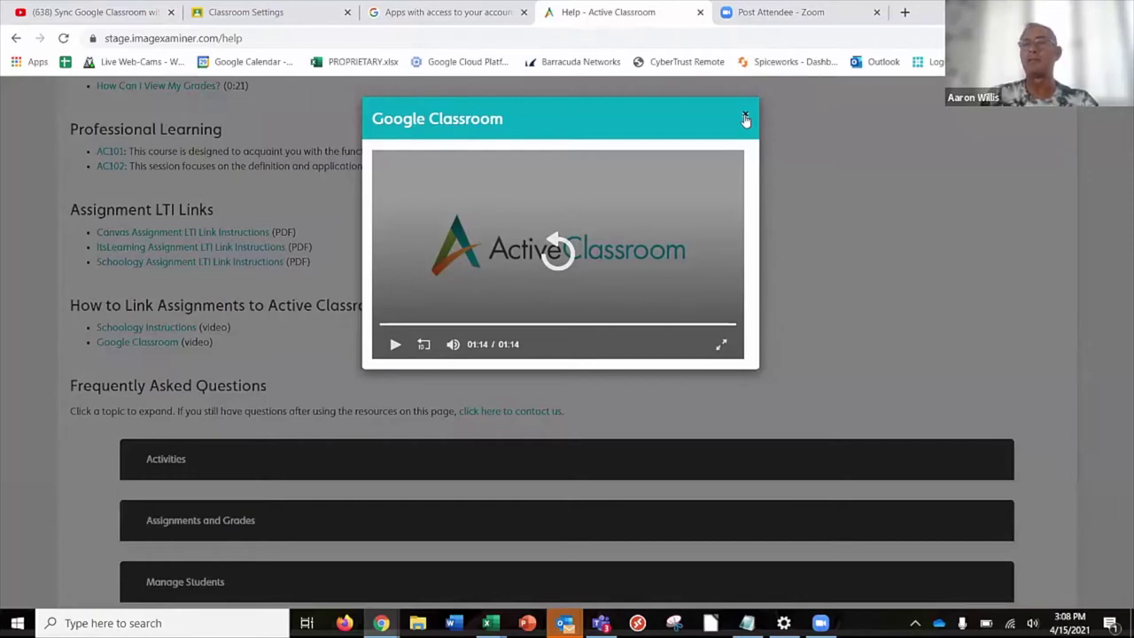
pyautogui.click(746, 118)
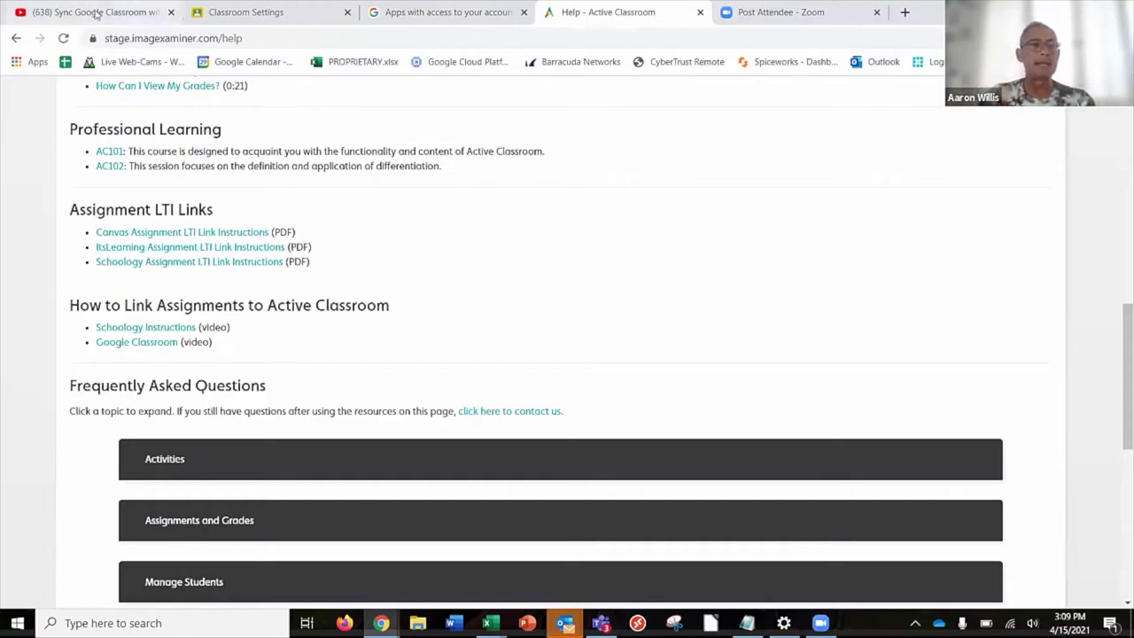
pyautogui.click(63, 12)
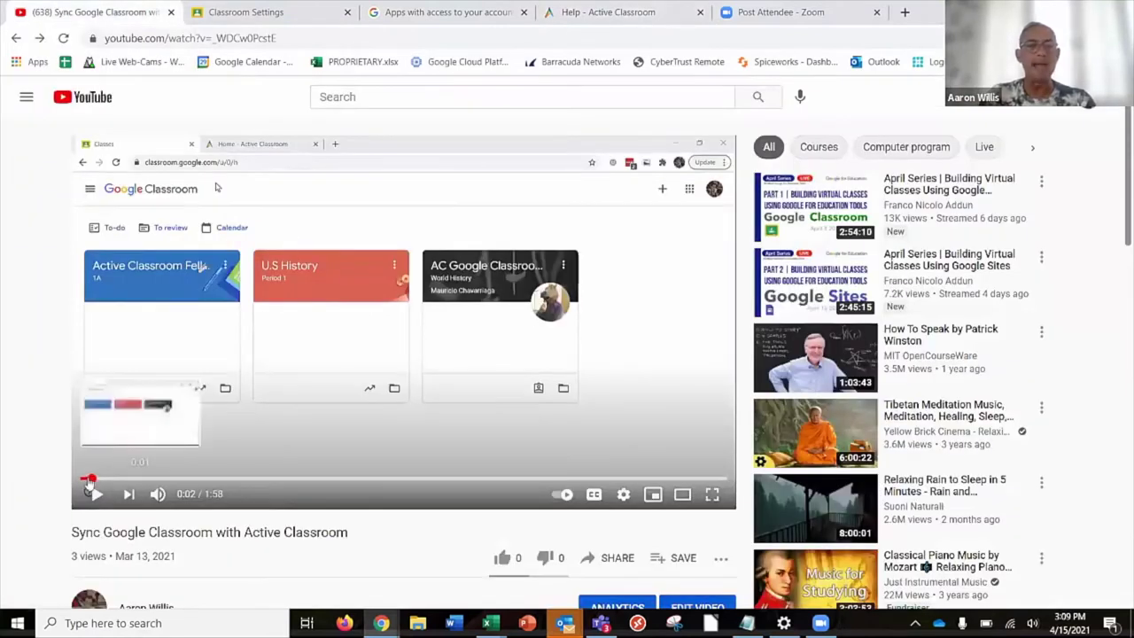
pyautogui.click(83, 481)
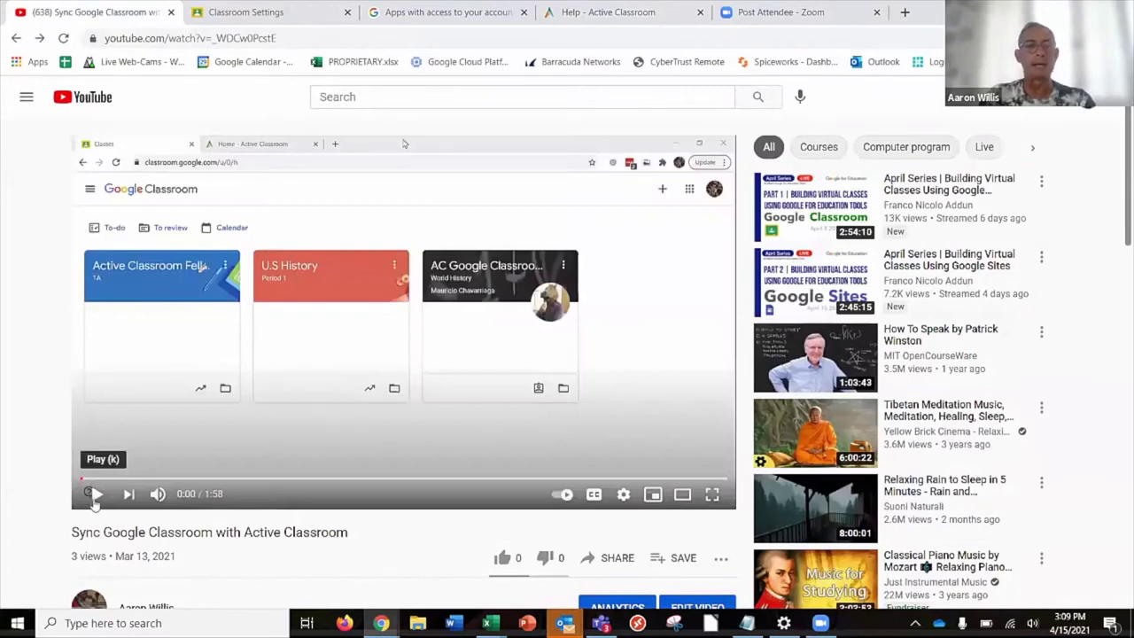
pyautogui.click(95, 498)
pyautogui.press('f')
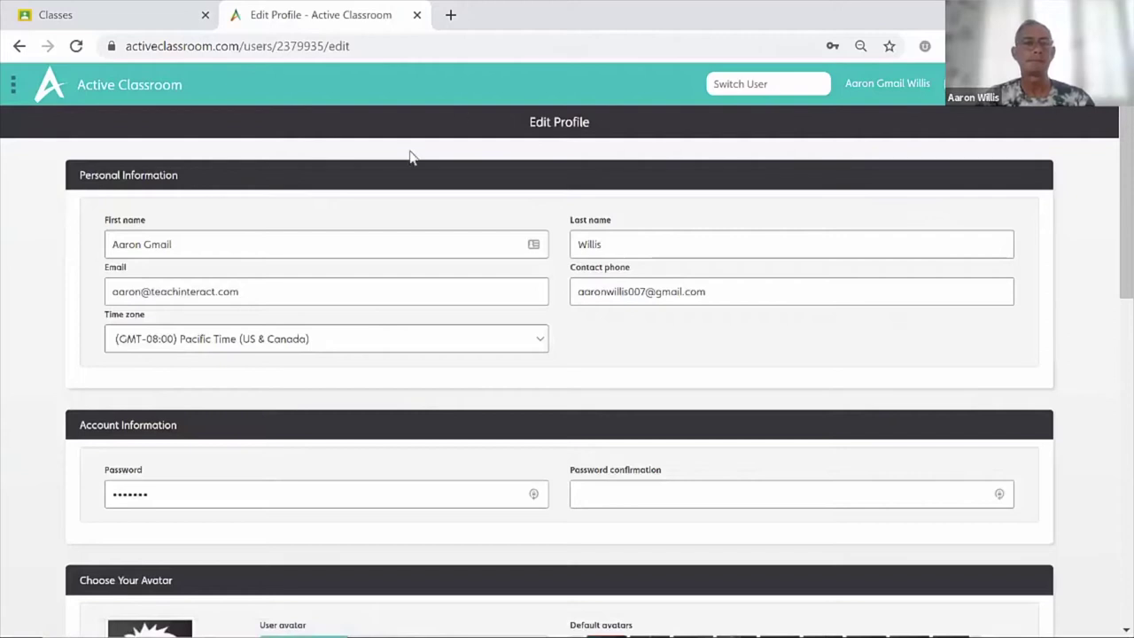
# Step: Start connecting the Active Classroom profile to Google Classroom, choosing the teacher's Google account for sign-in
pyautogui.scroll(-10, 411, 373)
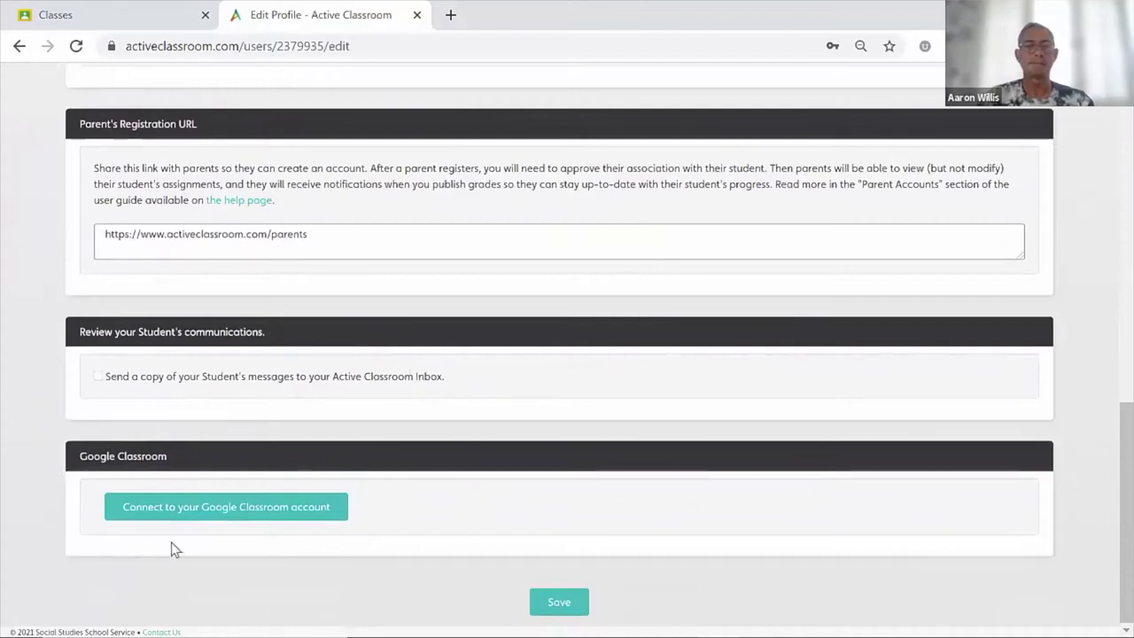
pyautogui.click(244, 510)
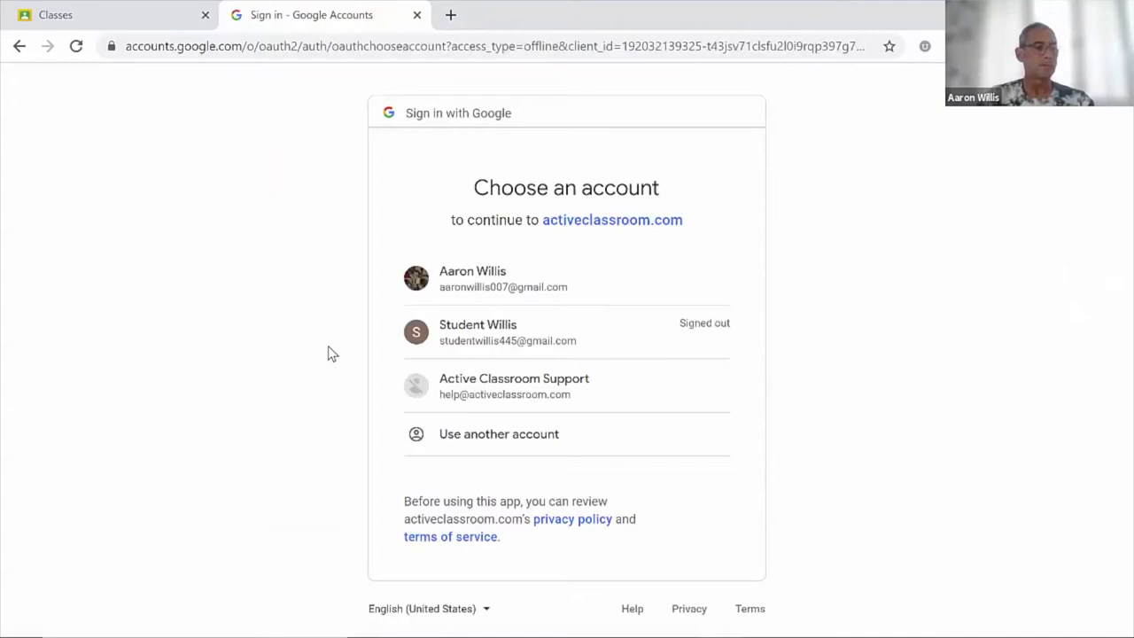
pyautogui.click(484, 278)
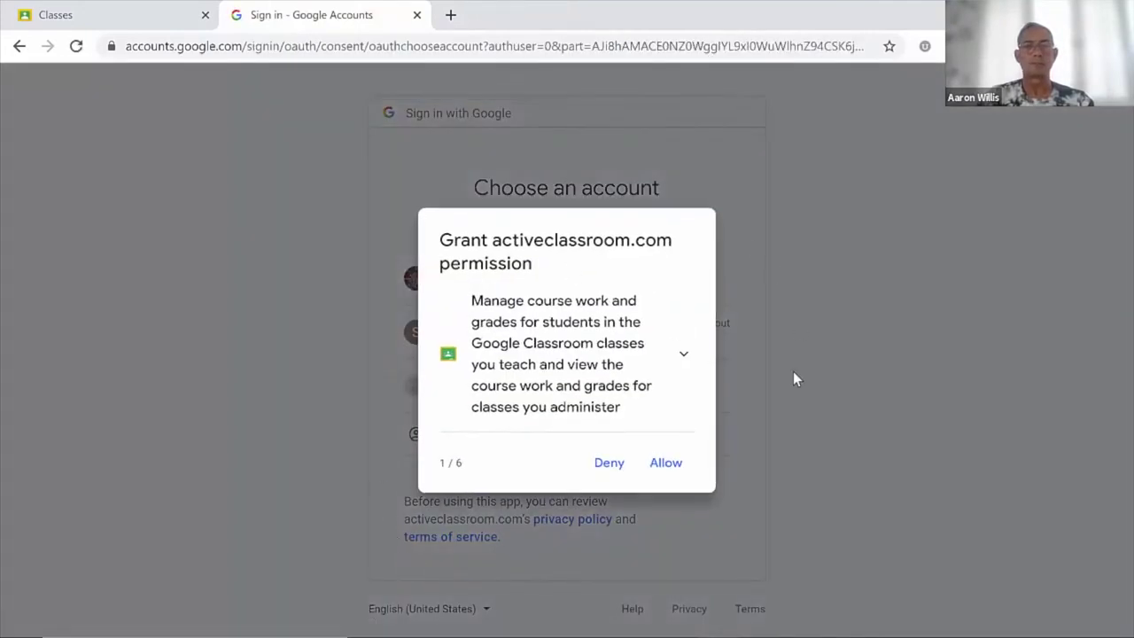
# Step: Grant activeclassroom.com all six requested Google Classroom permissions and confirm the choices to link the account
pyautogui.click(664, 467)
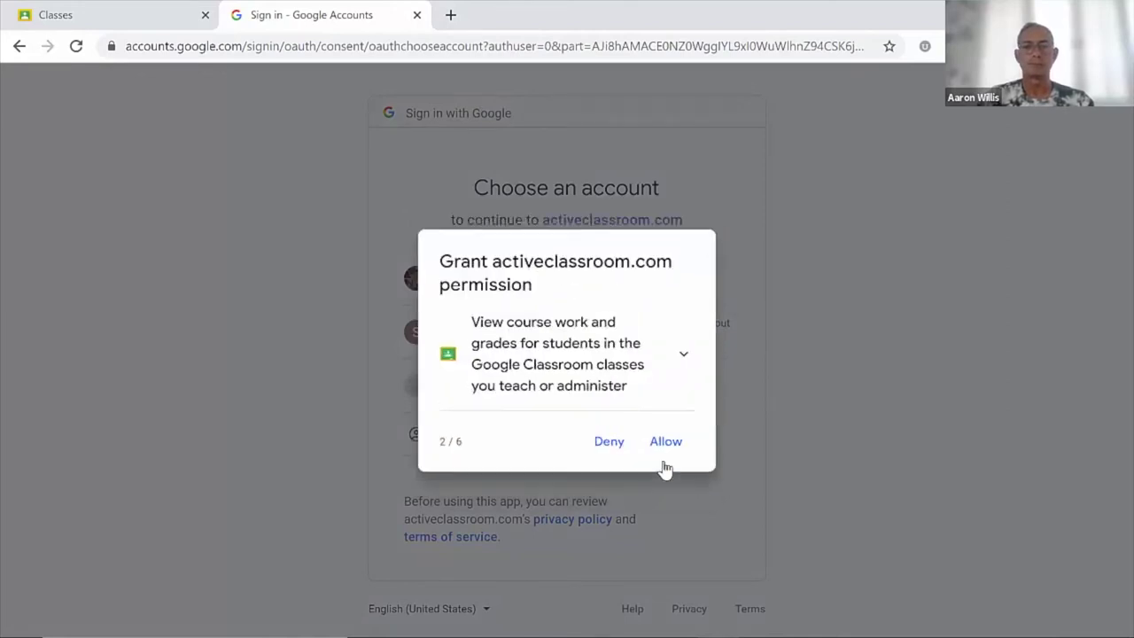
pyautogui.click(667, 440)
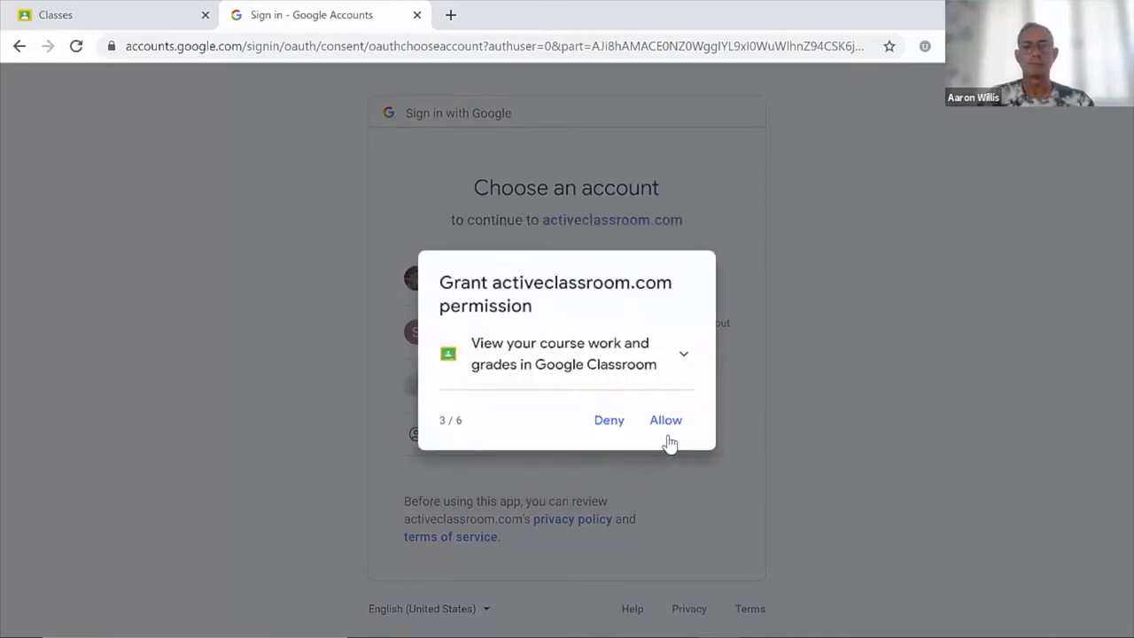
pyautogui.click(666, 421)
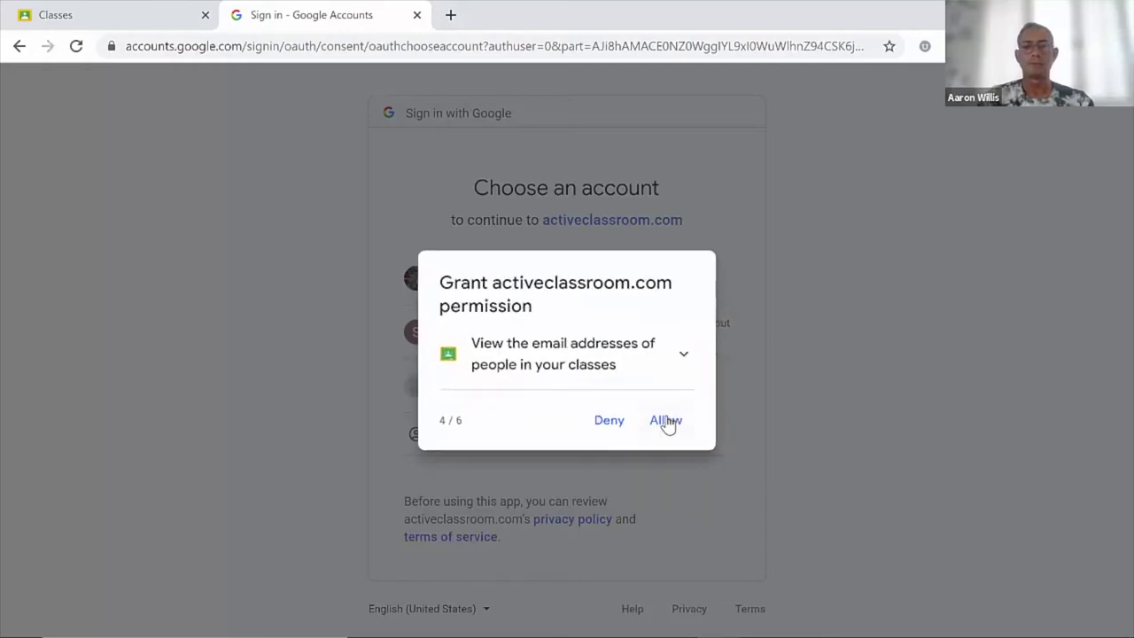
pyautogui.click(666, 421)
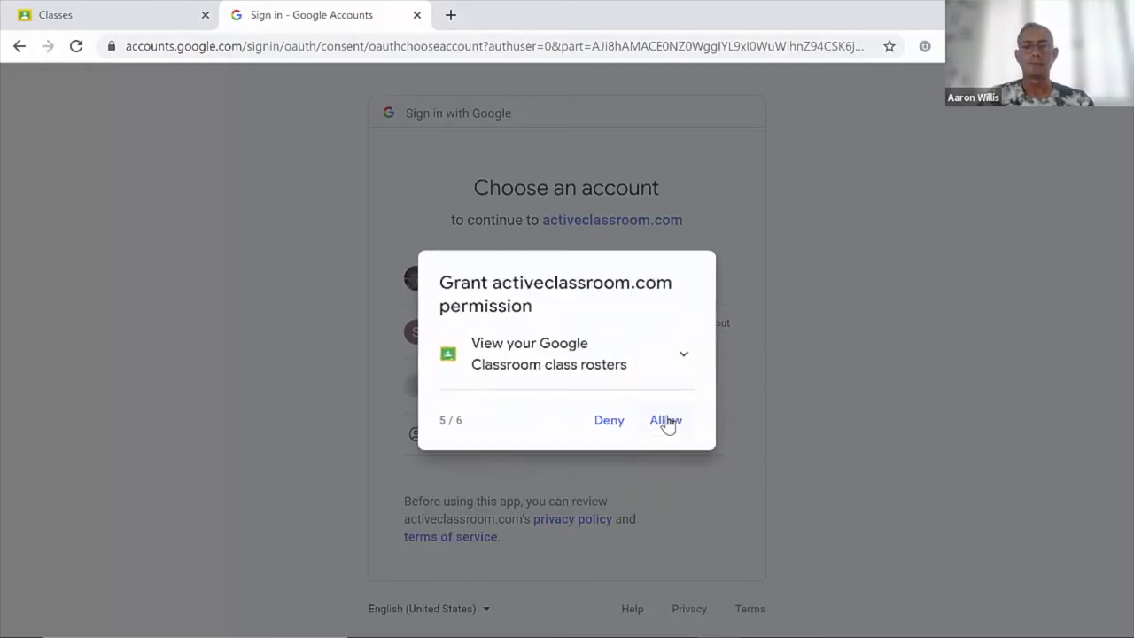
pyautogui.click(666, 422)
pyautogui.click(667, 422)
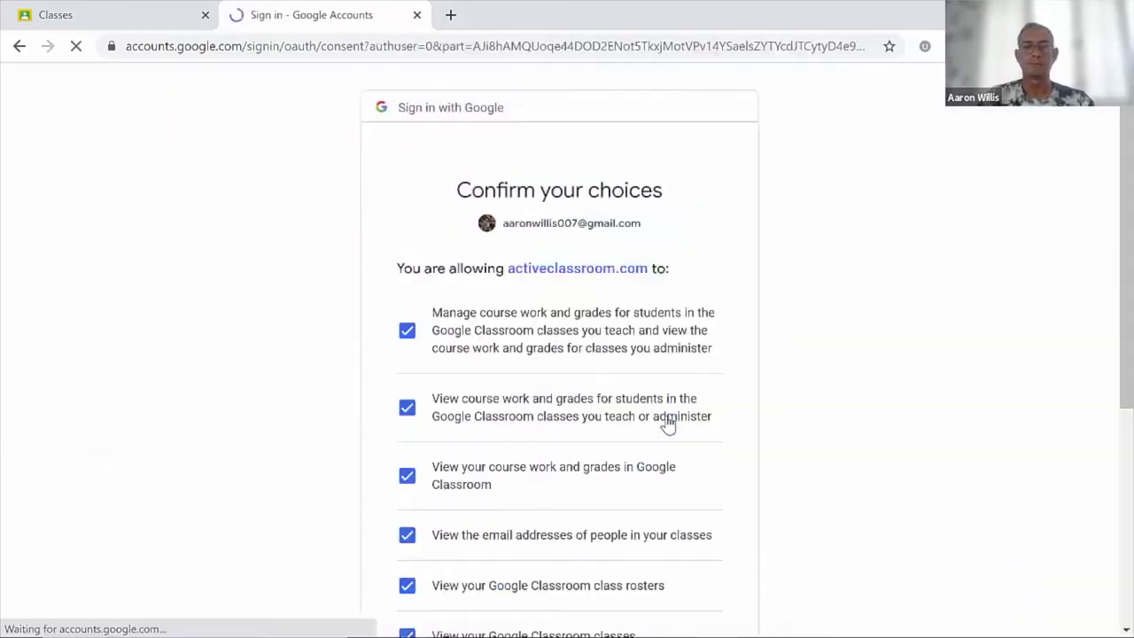
pyautogui.scroll(-2, 827, 454)
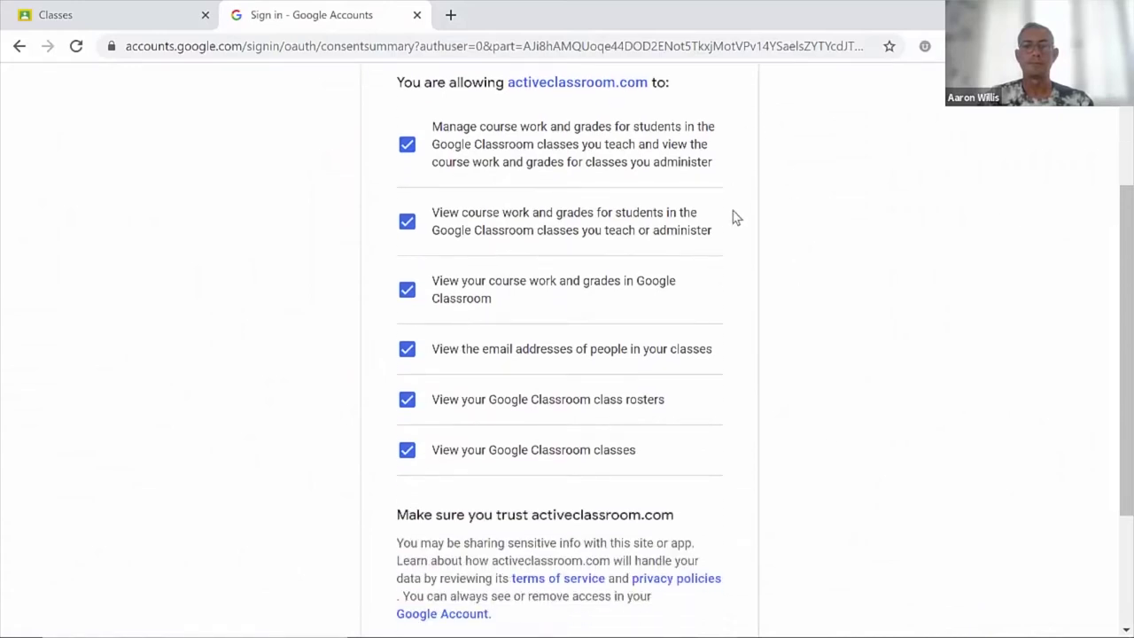
pyautogui.scroll(-2, 830, 516)
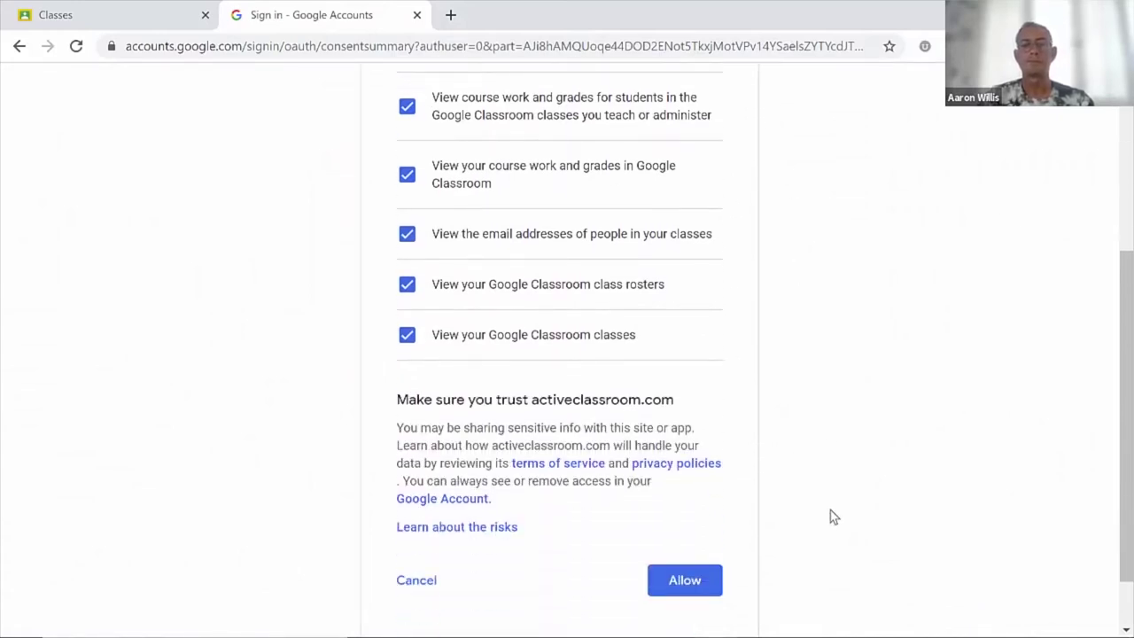
pyautogui.scroll(-1, 830, 516)
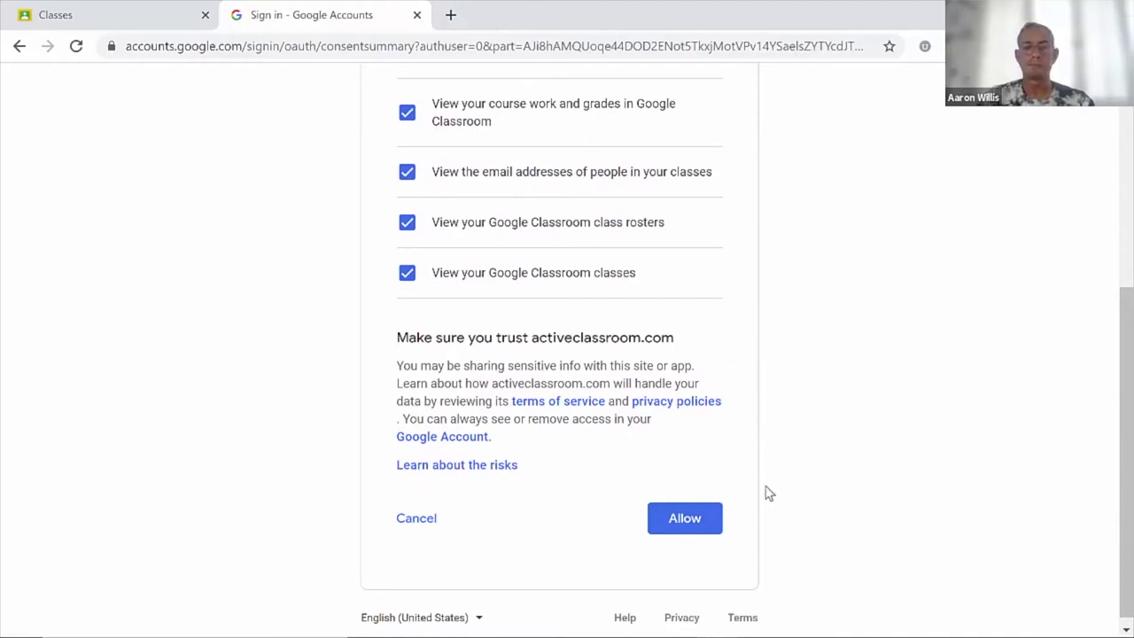
pyautogui.click(684, 522)
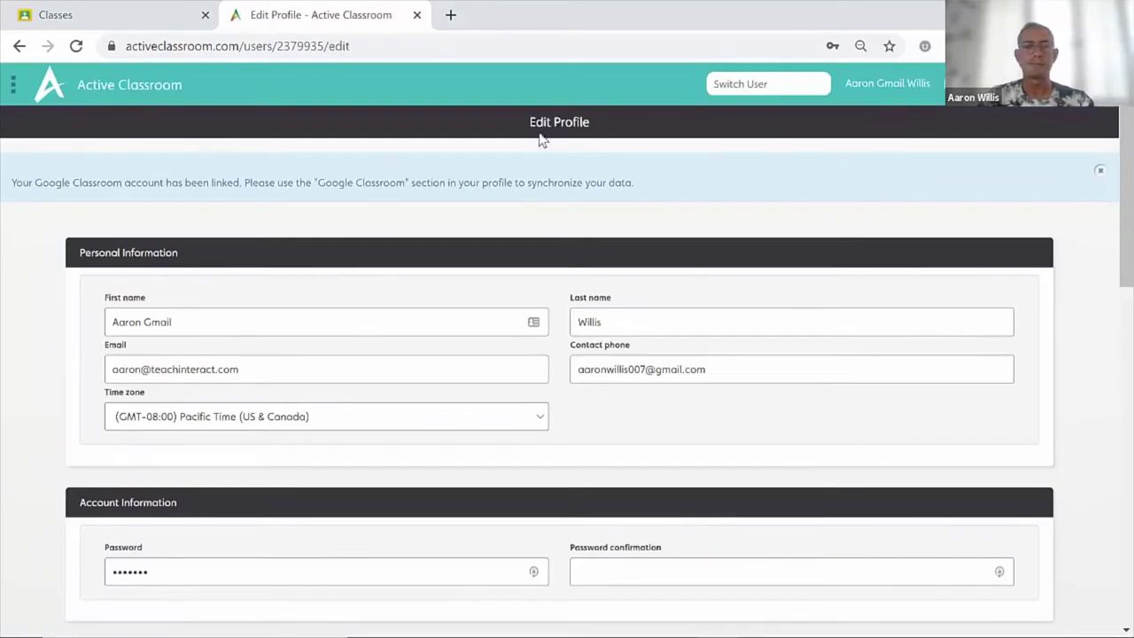
# Step: Synchronize the Google Classroom data from the Google Classroom section of the profile
pyautogui.scroll(-3, 625, 453)
pyautogui.scroll(-7, 624, 453)
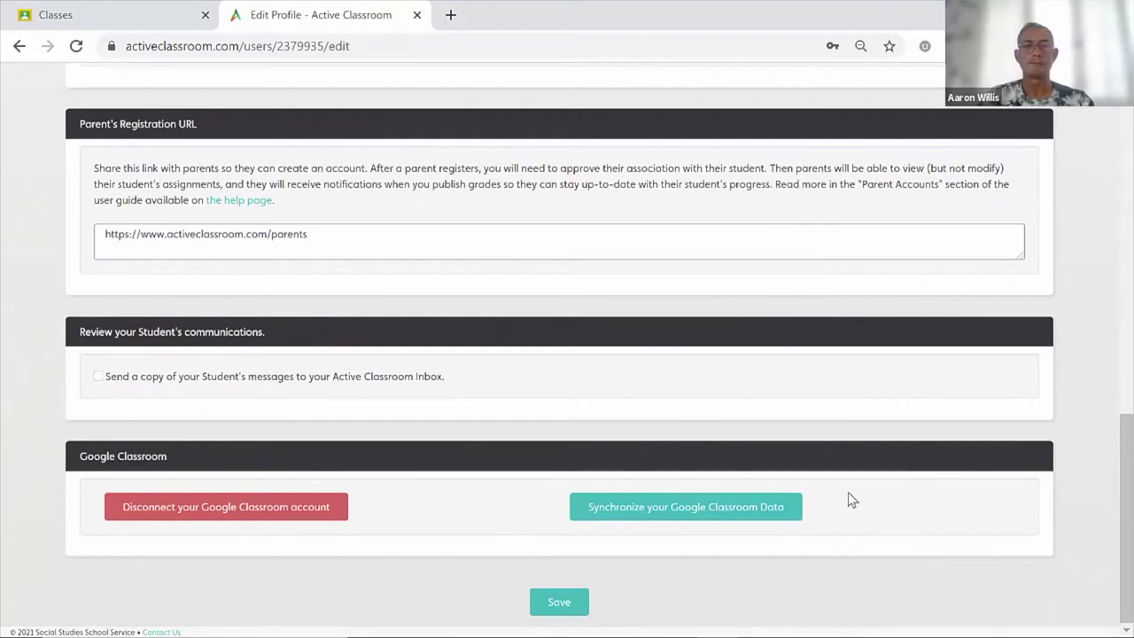
pyautogui.click(699, 512)
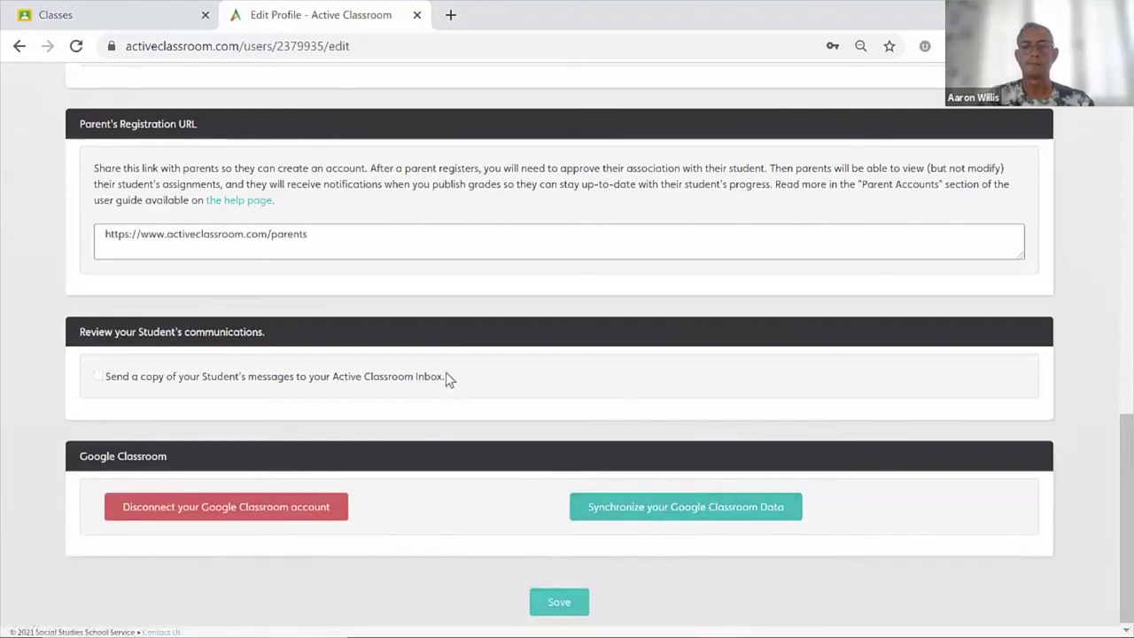
# Step: Open the class list in Manage Students and compare it with the classes in Google Classroom
pyautogui.scroll(15, 514, 202)
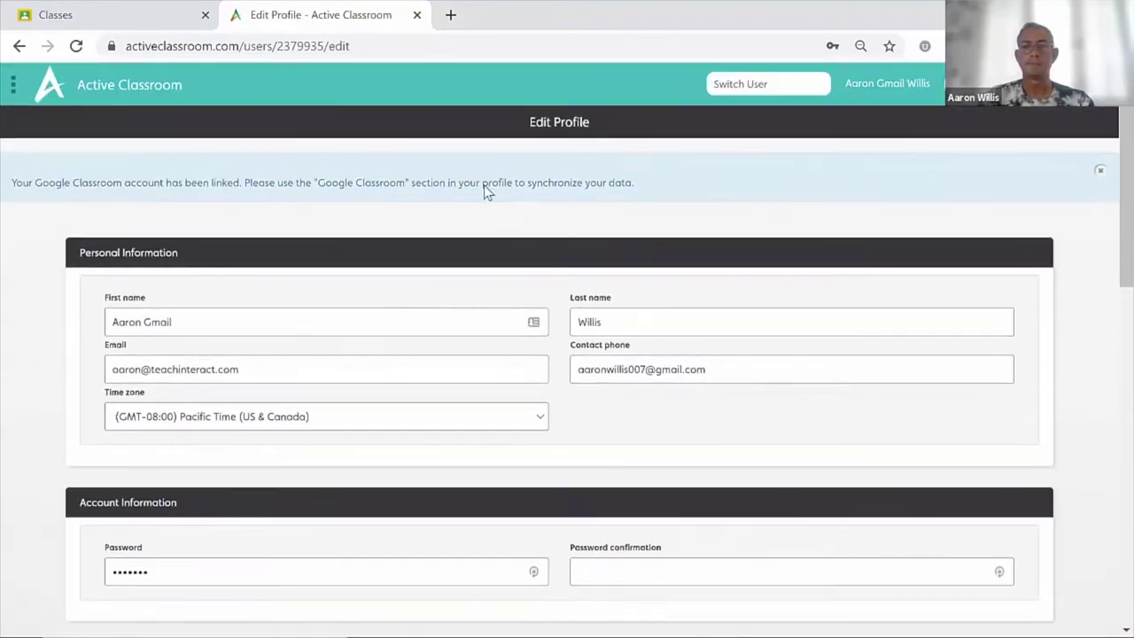
pyautogui.click(14, 84)
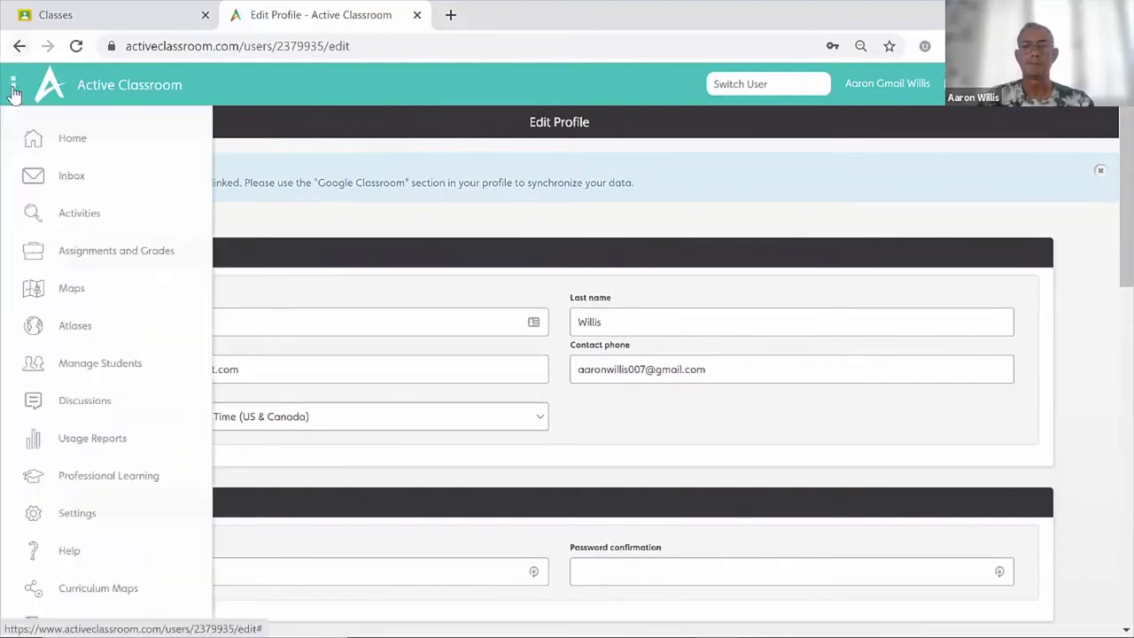
pyautogui.click(111, 367)
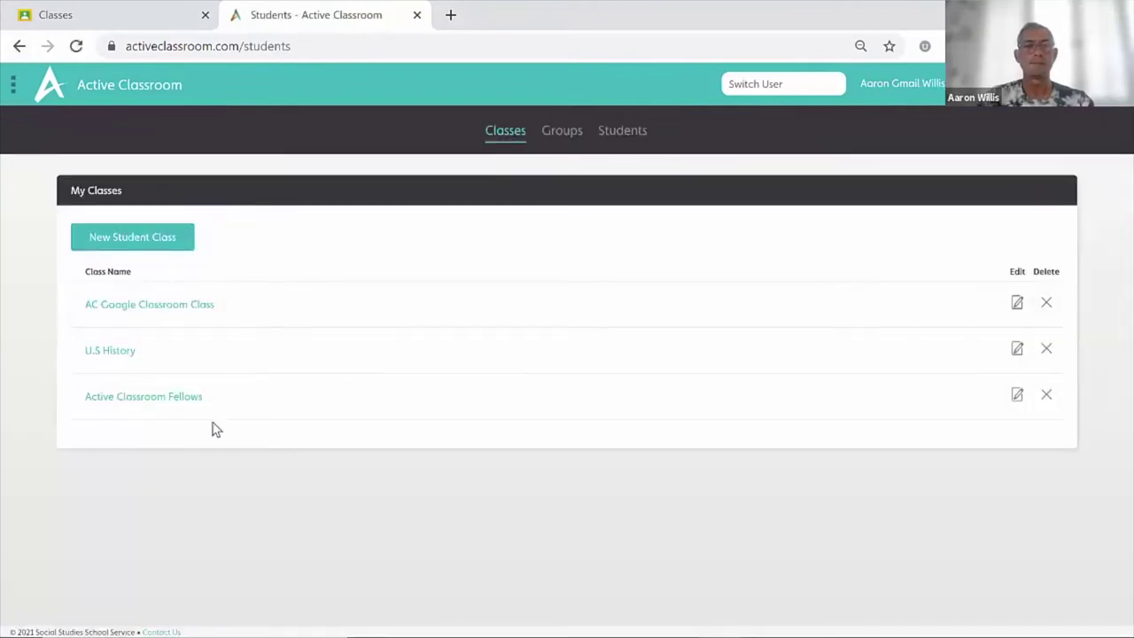
pyautogui.click(137, 20)
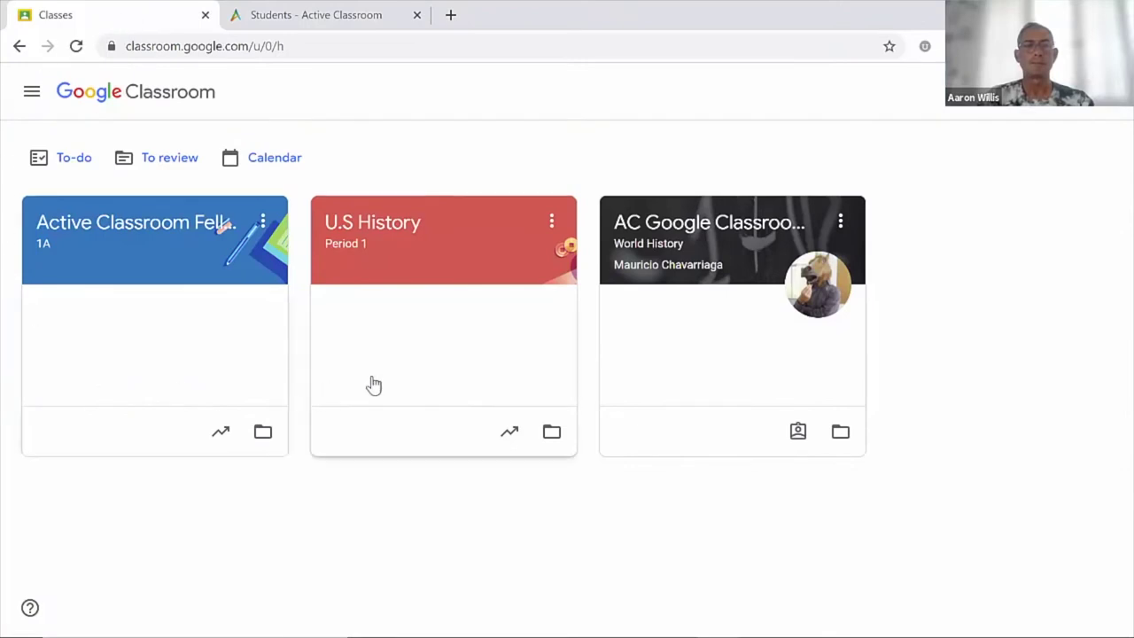
pyautogui.click(353, 18)
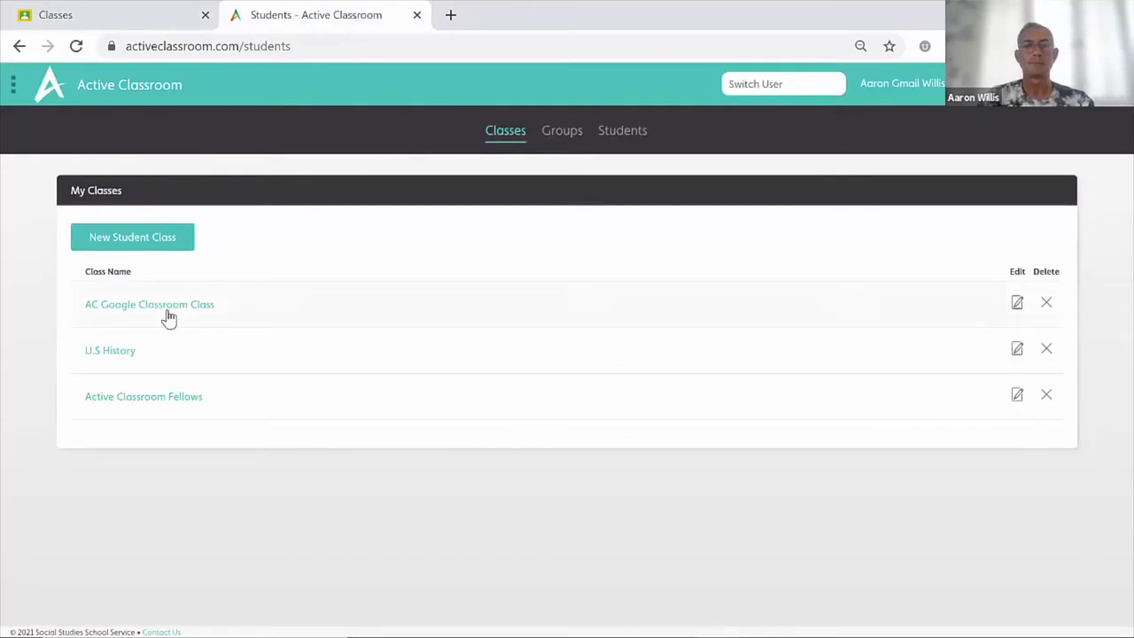
# Step: View the students and teachers in the Active Classroom Fellows class, close the roster and switch to Google Classroom
pyautogui.click(167, 404)
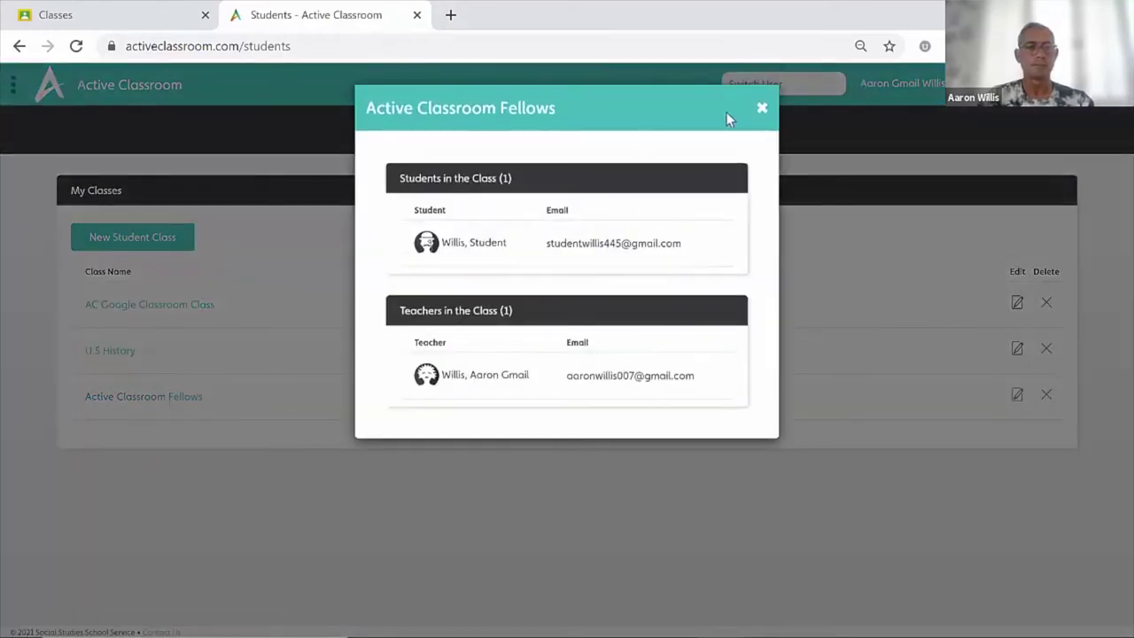
pyautogui.click(761, 111)
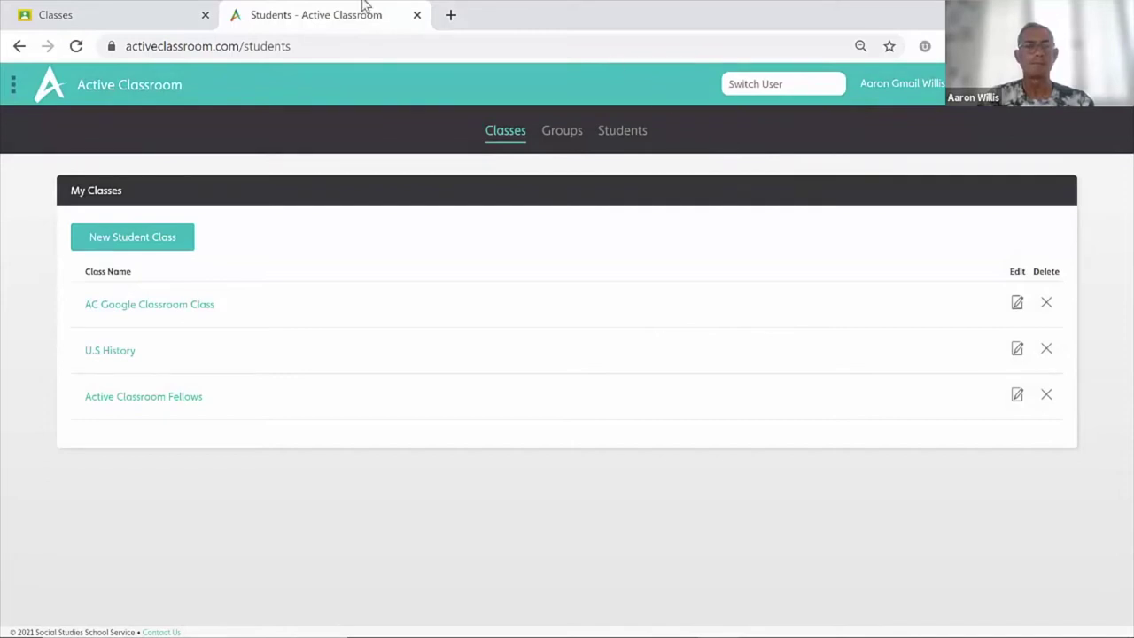
pyautogui.click(127, 7)
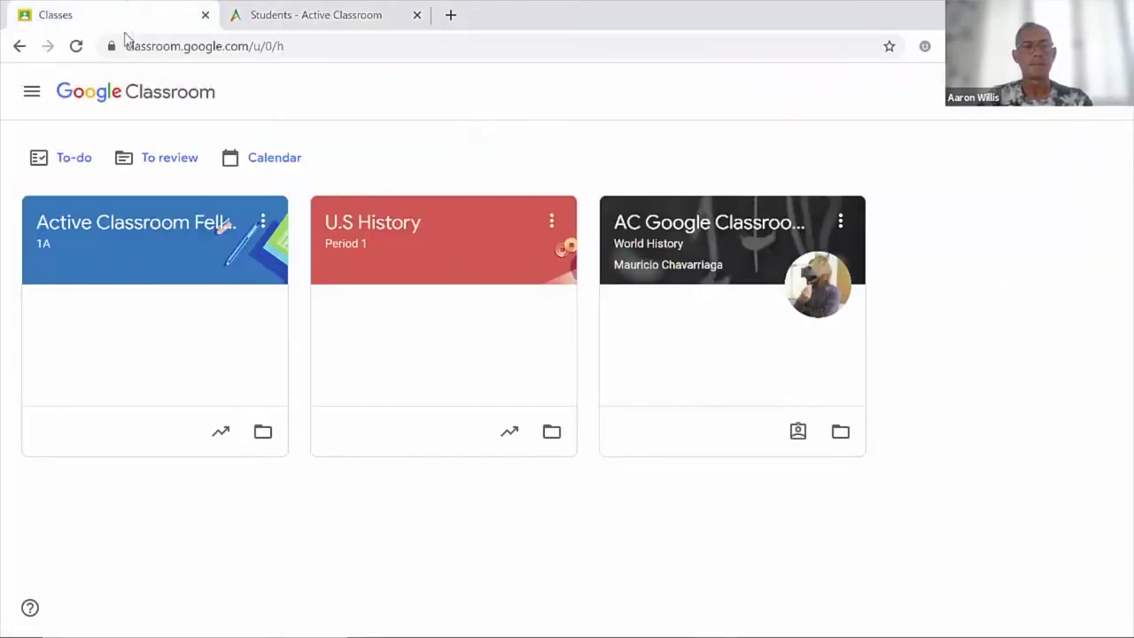
# Step: Open the Active Classroom Fellows class in Google Classroom and view its grades
pyautogui.click(169, 262)
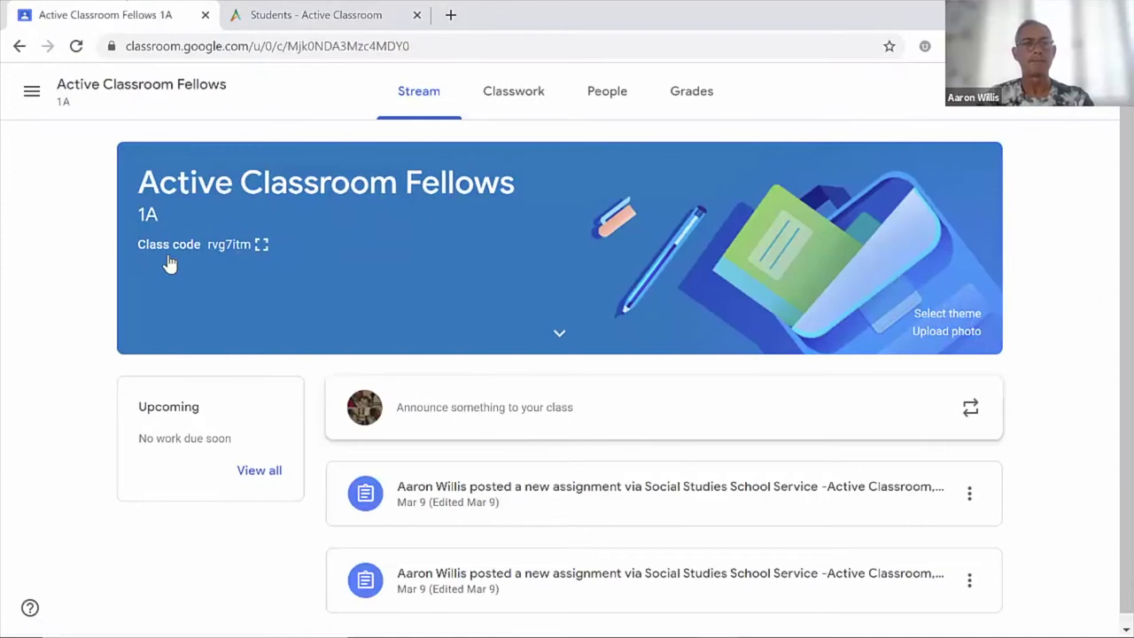
pyautogui.click(692, 94)
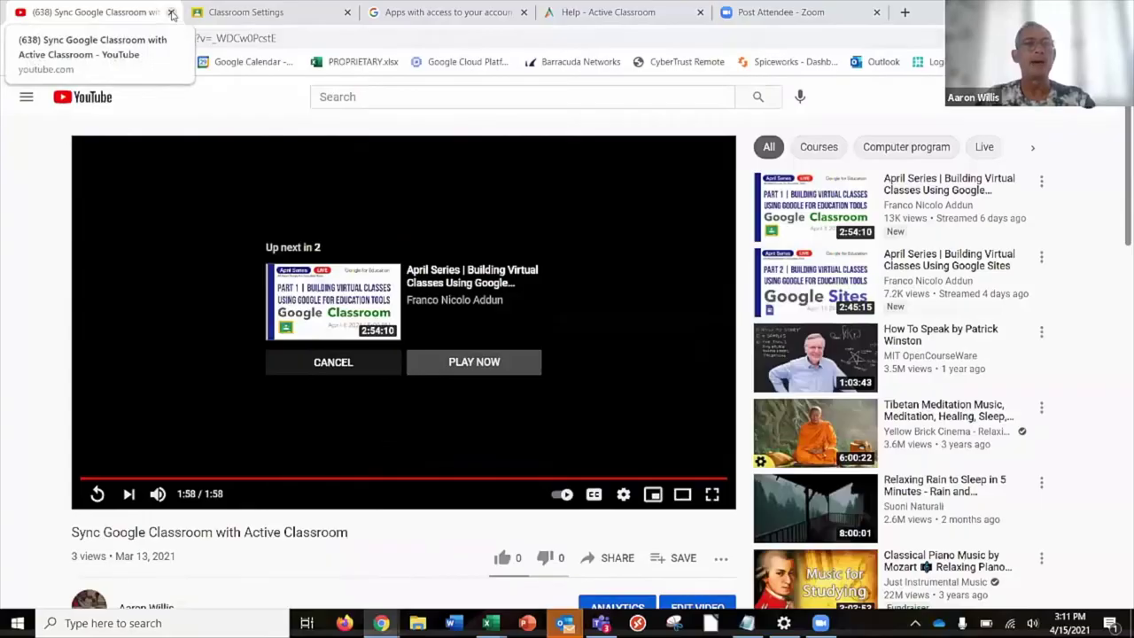
# Step: Close the finished YouTube video and open the list of all classes in Google Classroom
pyautogui.click(172, 14)
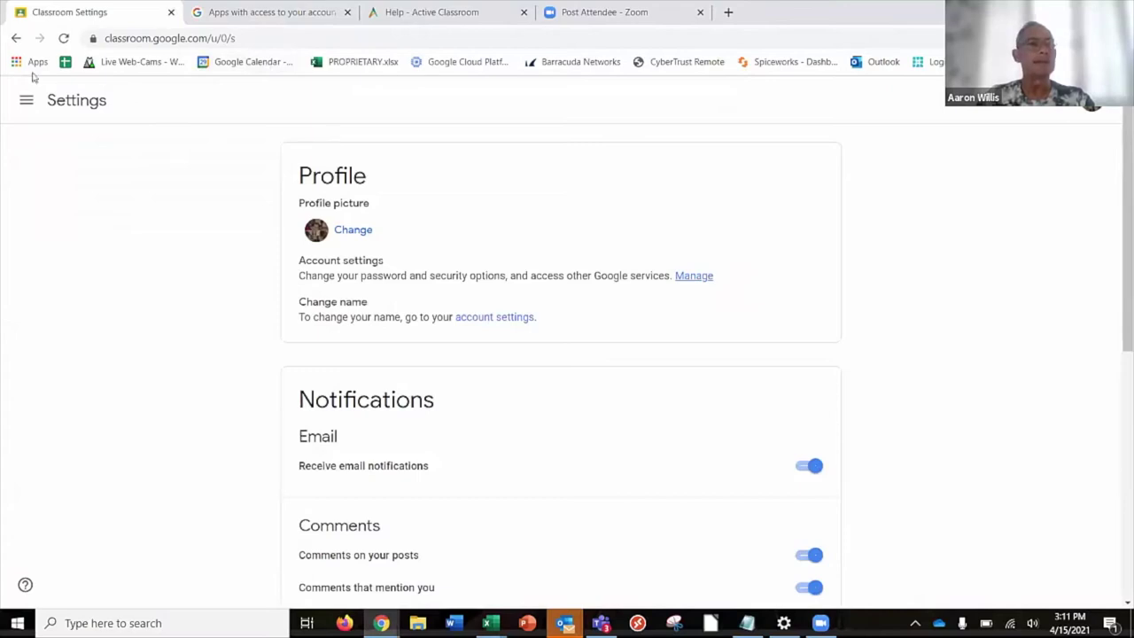
pyautogui.click(26, 103)
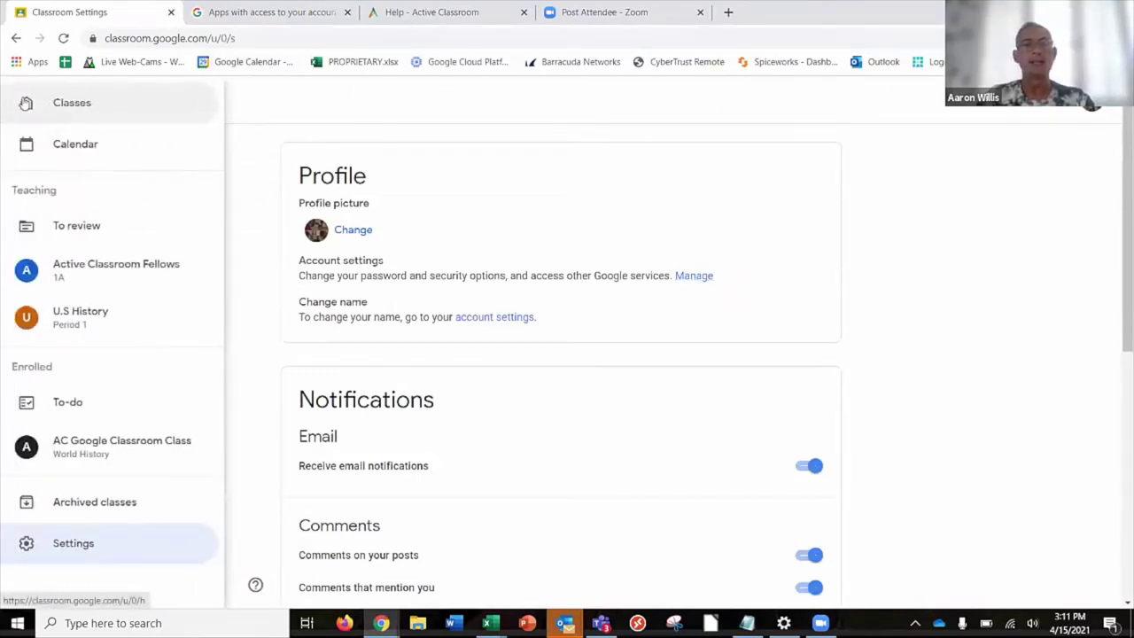
pyautogui.click(76, 104)
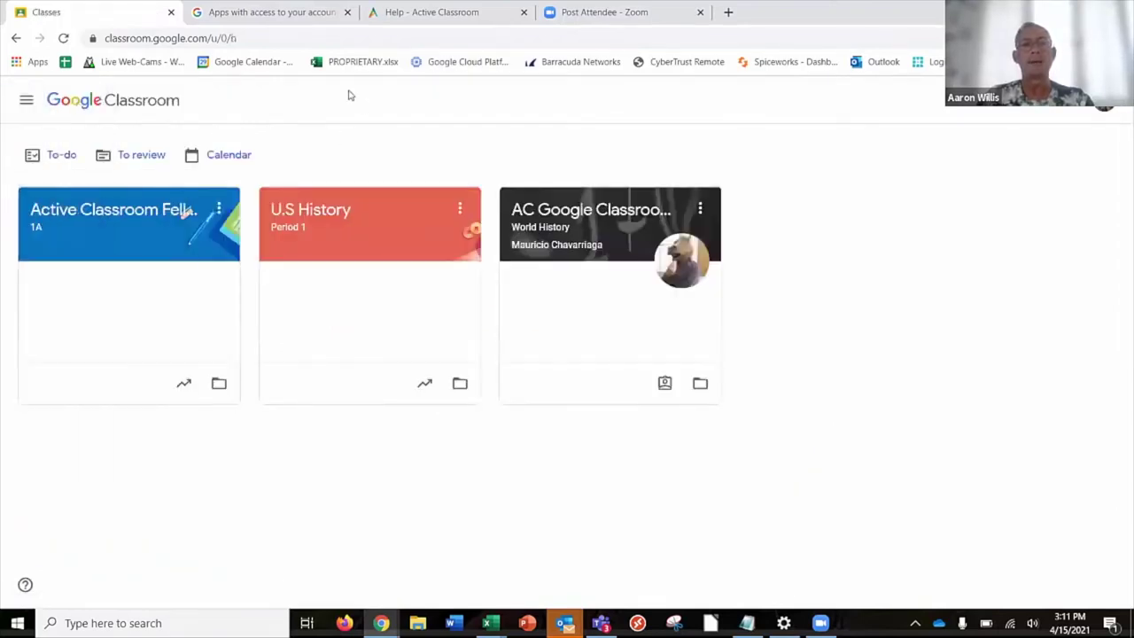
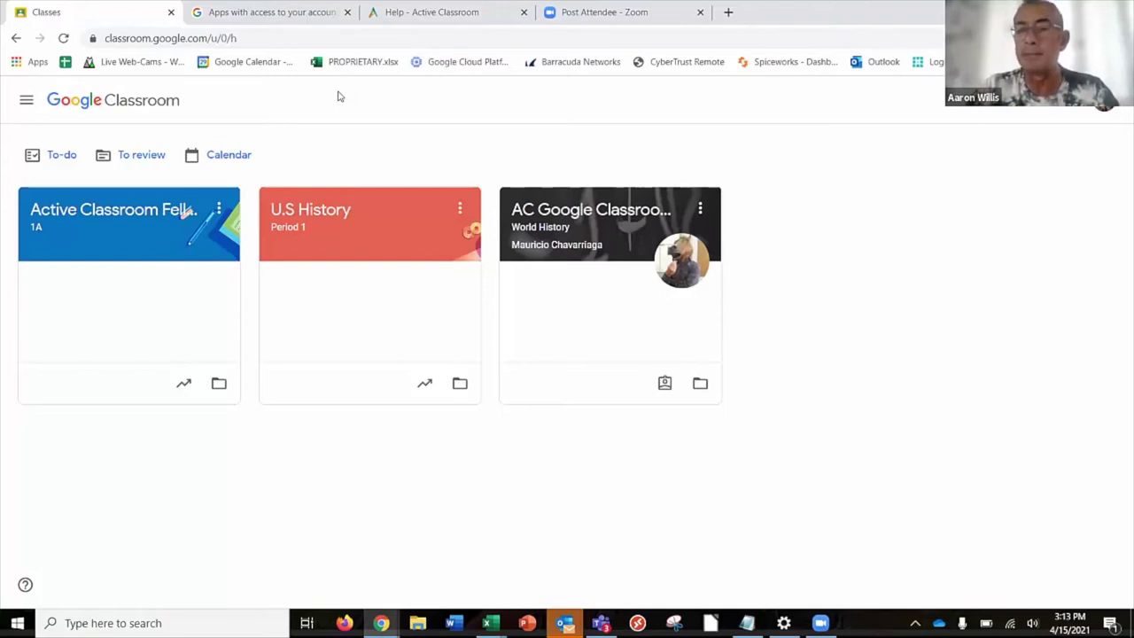
# Step: In Active Classroom, delete the U.S History, Active Classroom Fellows and AC Google Classroom Class student classes, confirming each deletion
pyautogui.click(431, 11)
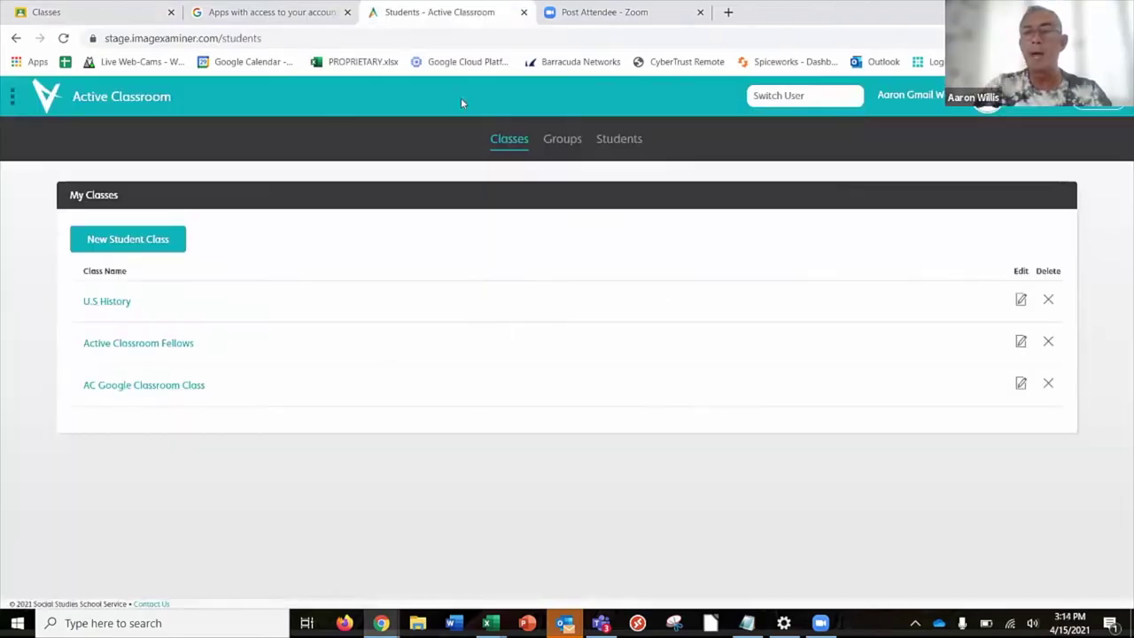
pyautogui.click(1048, 302)
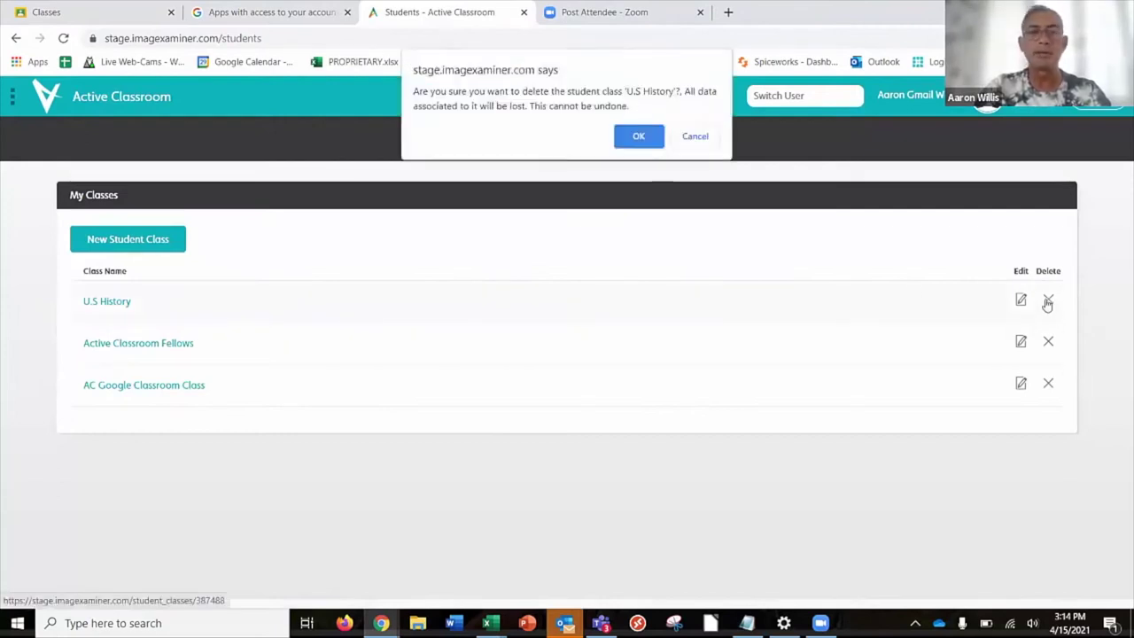
pyautogui.click(639, 140)
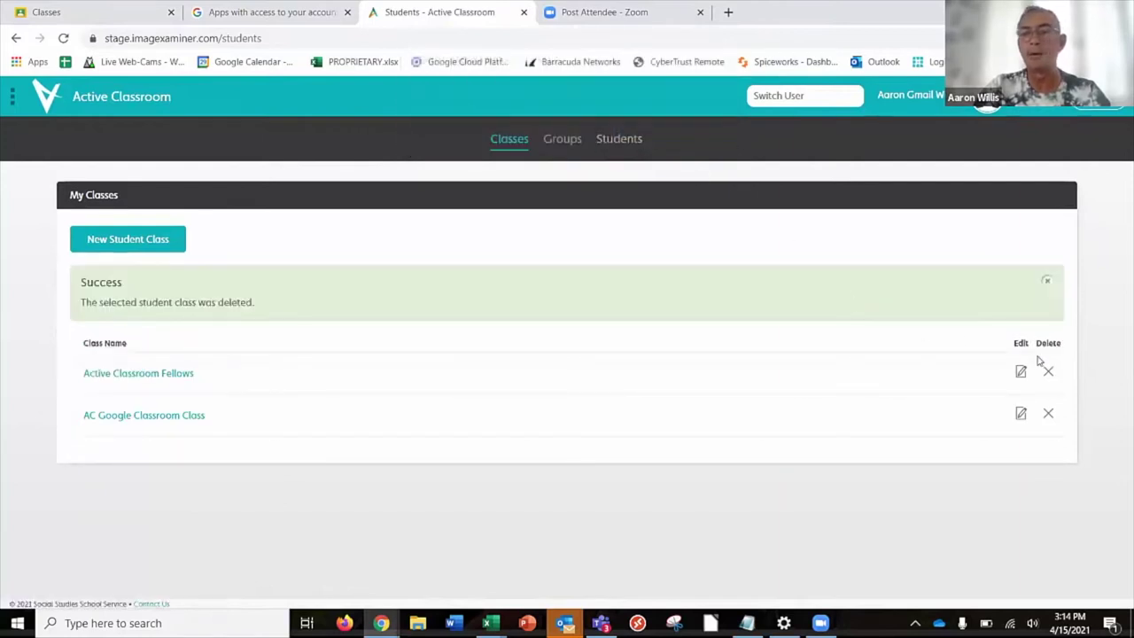
pyautogui.click(1051, 373)
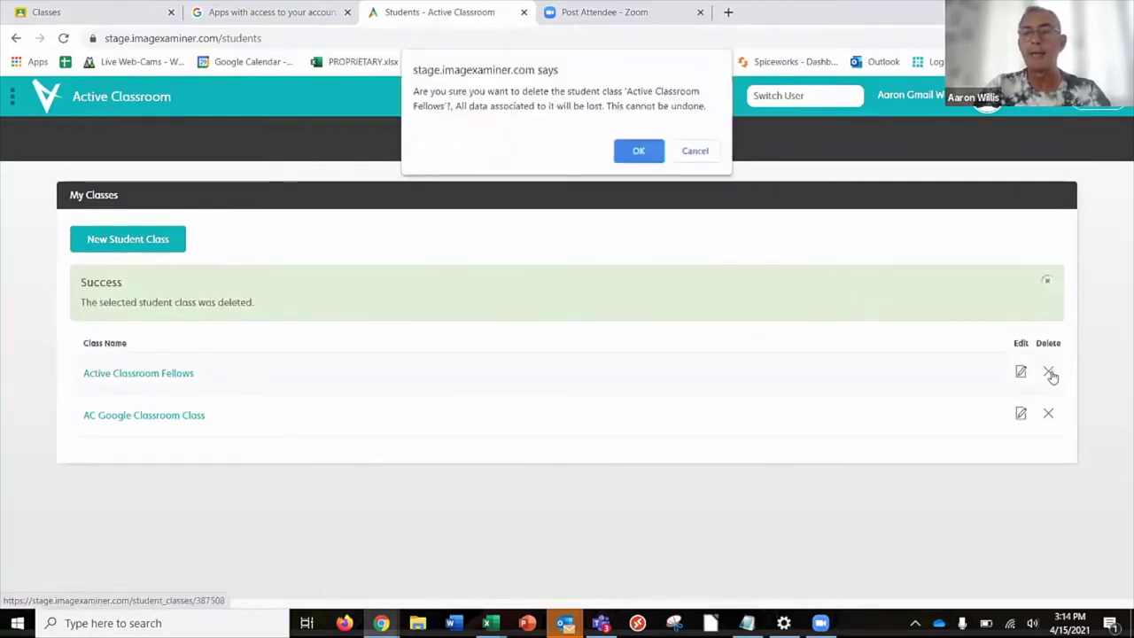
pyautogui.click(639, 150)
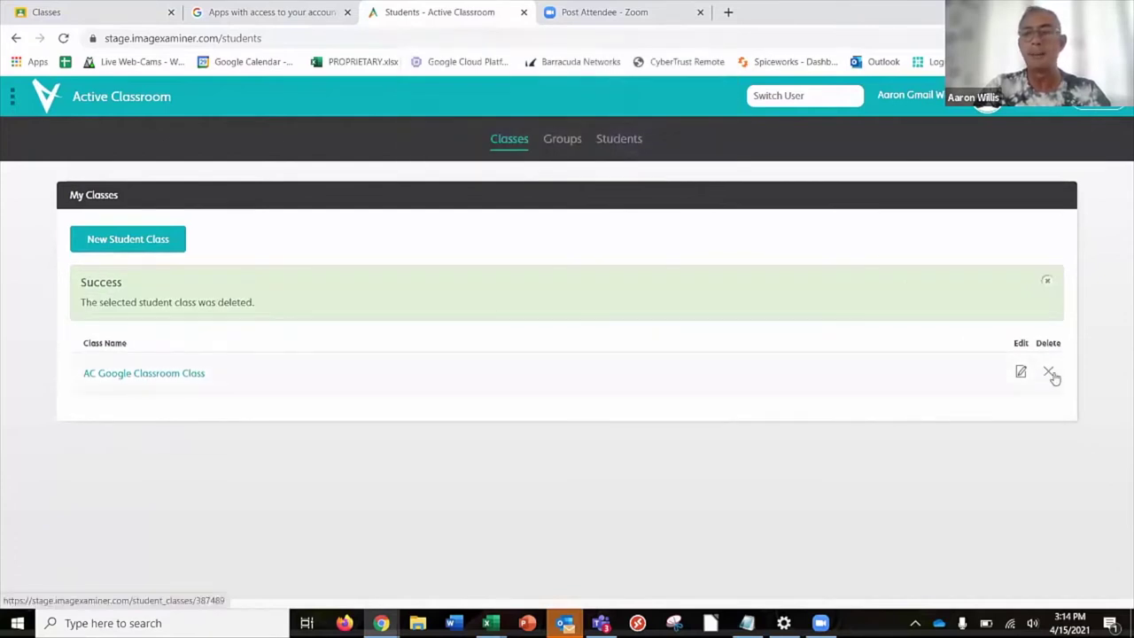
pyautogui.click(1051, 373)
pyautogui.click(641, 153)
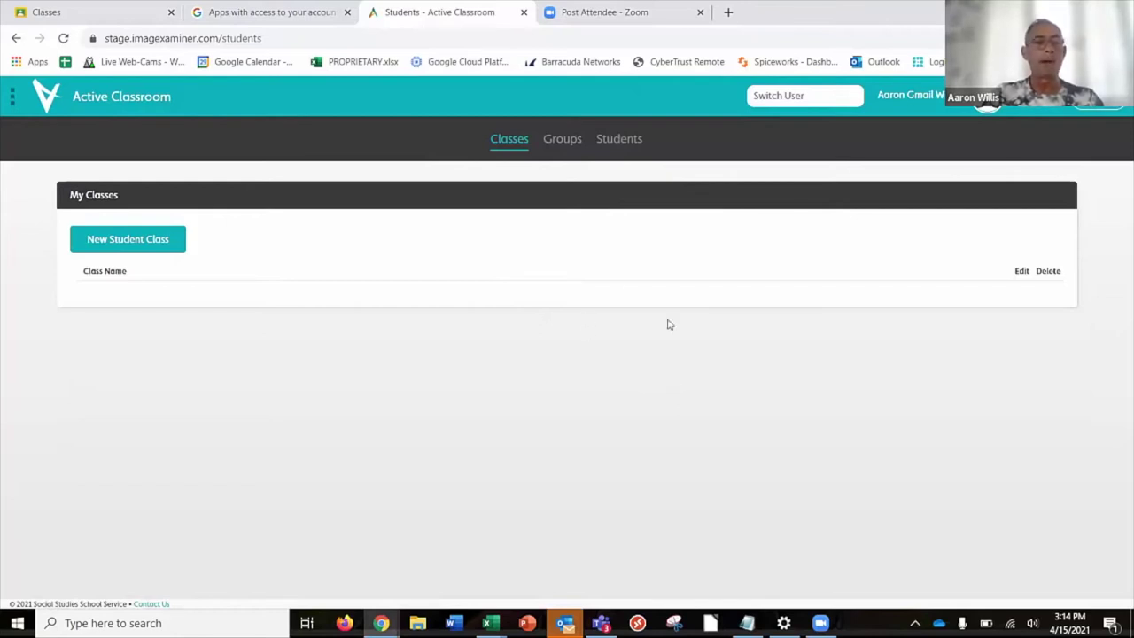
# Step: Start connecting the profile to Google Classroom with the teacher's own Google account and proceed to the unverified imagexaminer.com app
pyautogui.click(1054, 114)
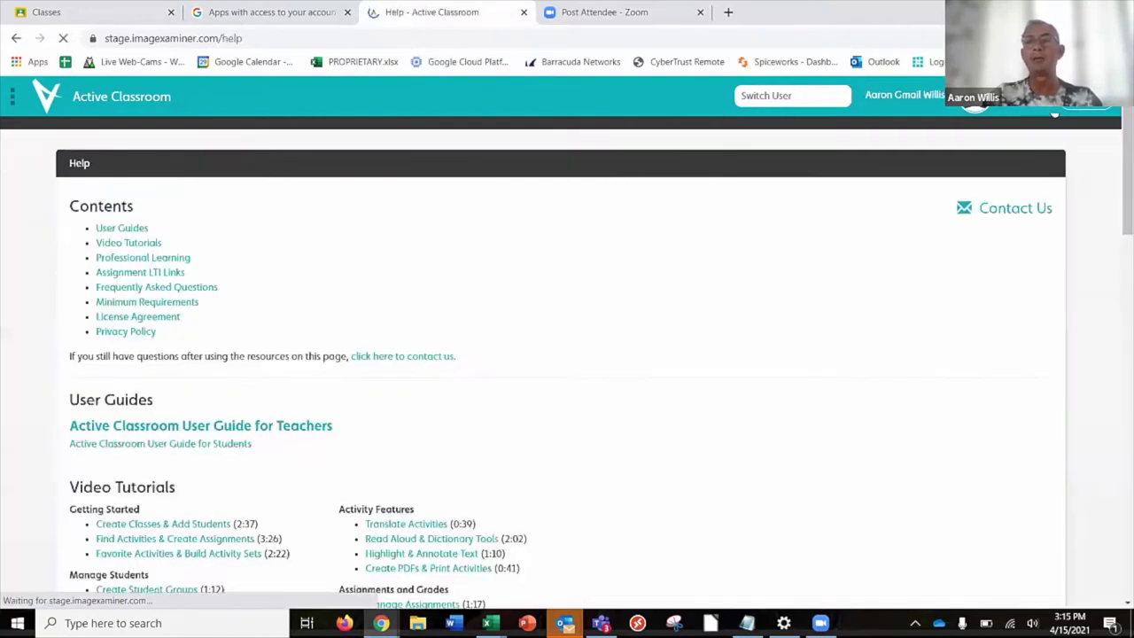
pyautogui.click(960, 113)
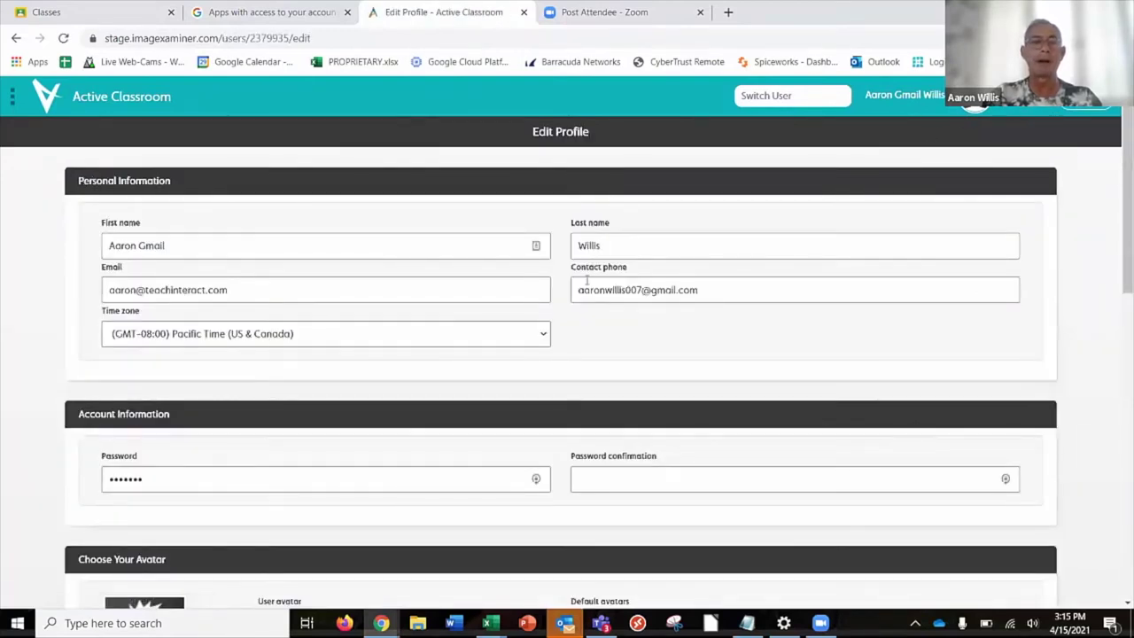
pyautogui.scroll(-15, 526, 355)
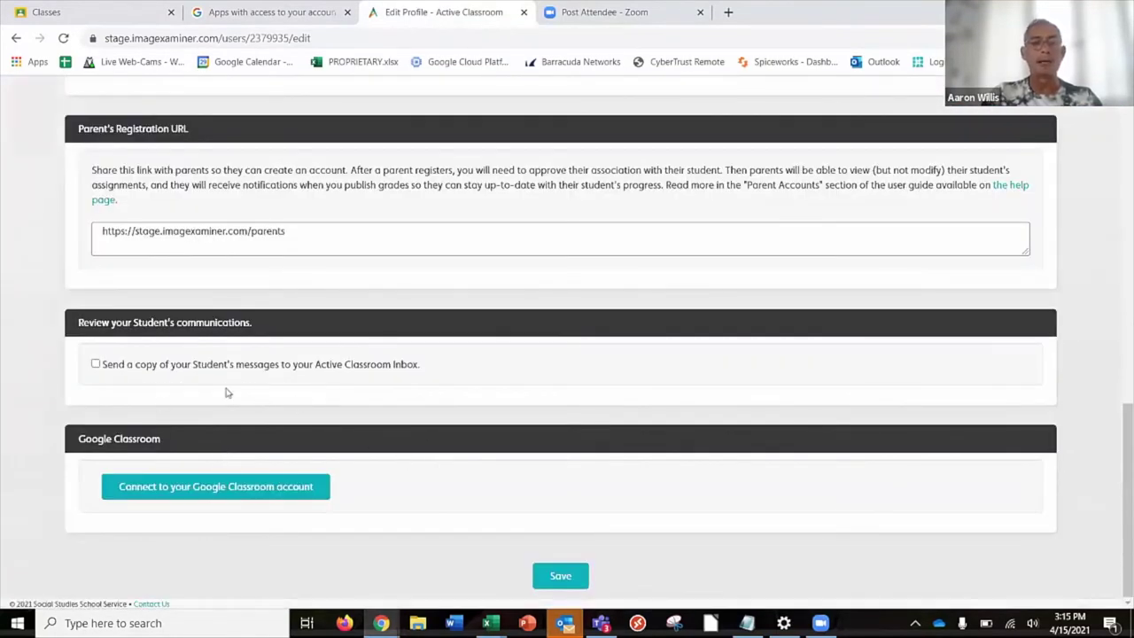
pyautogui.click(259, 489)
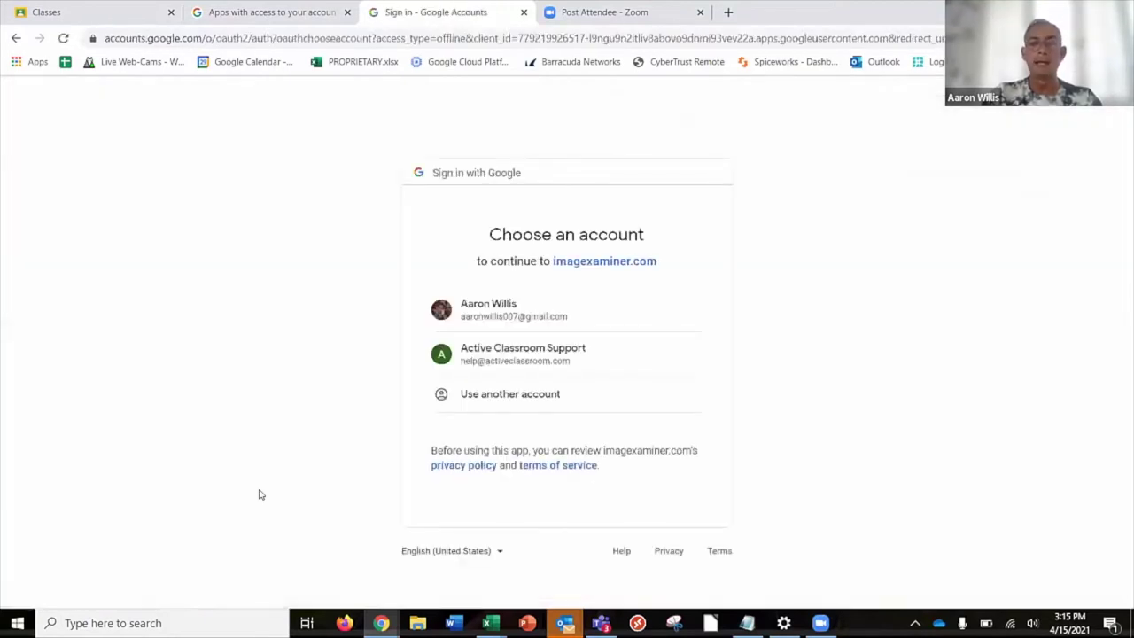
pyautogui.click(510, 310)
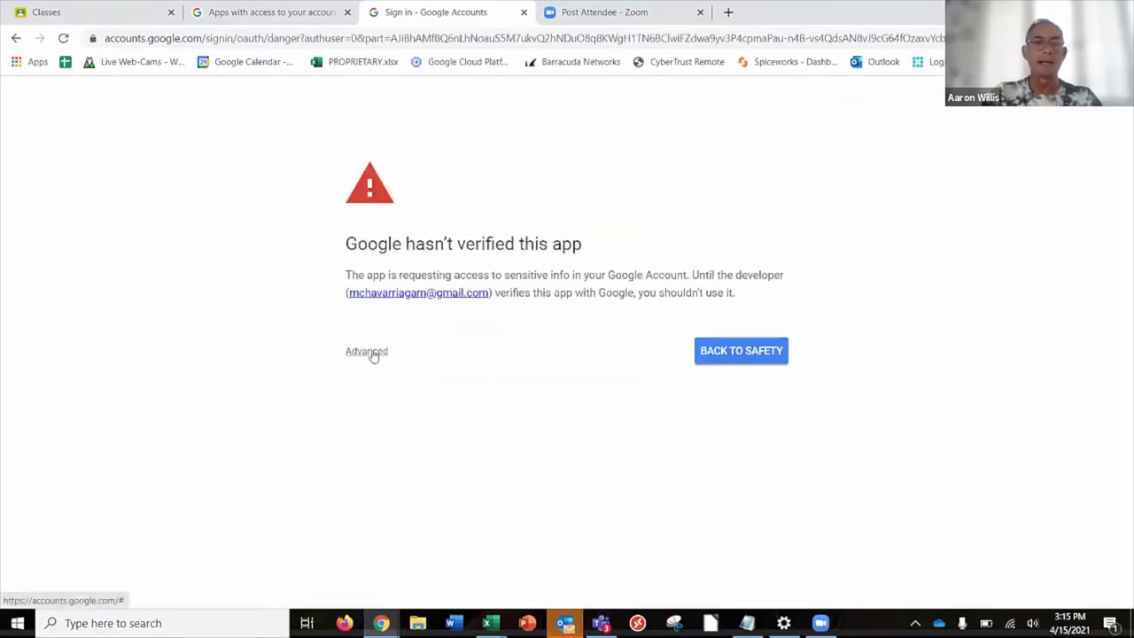
pyautogui.click(371, 352)
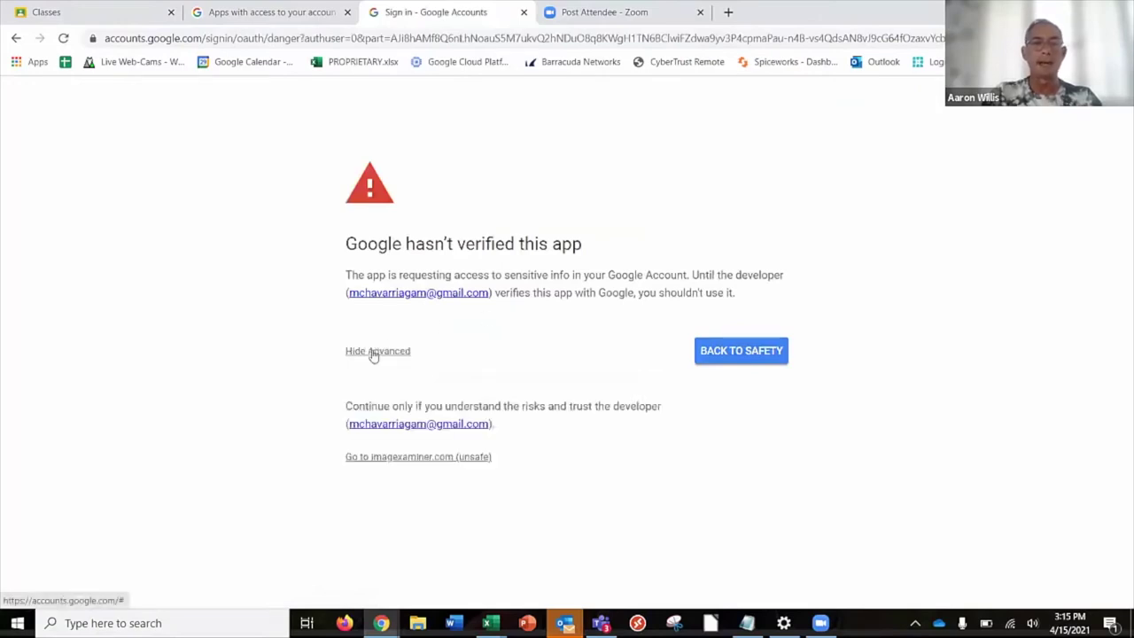
pyautogui.click(434, 457)
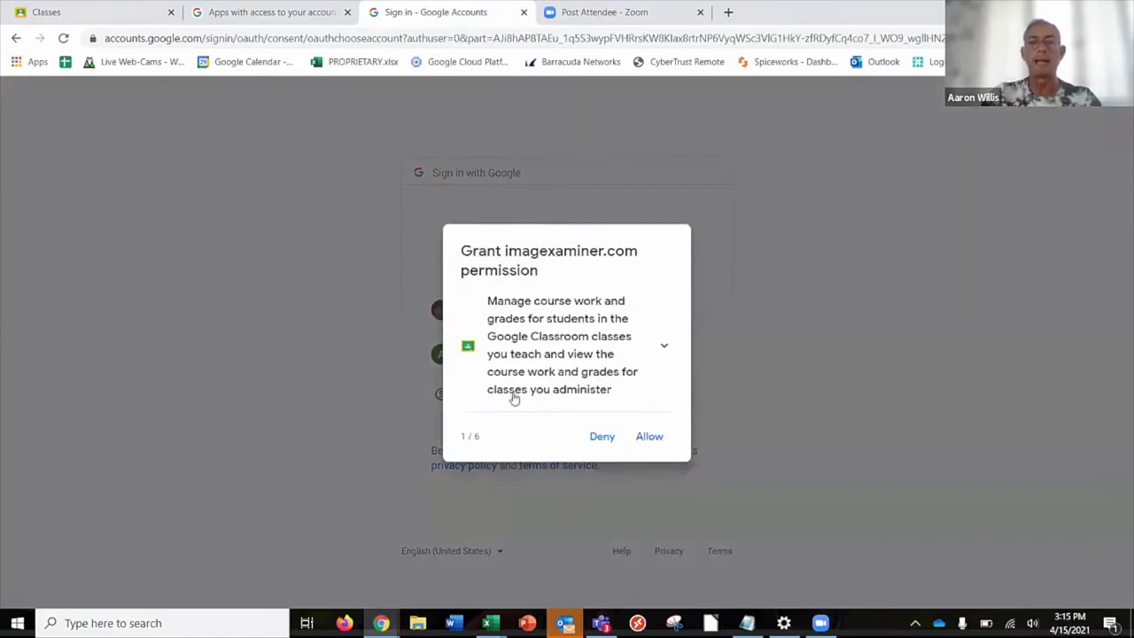
# Step: Grant imagexaminer.com all six requested Google Classroom permissions and confirm the choices to link the account
pyautogui.click(649, 436)
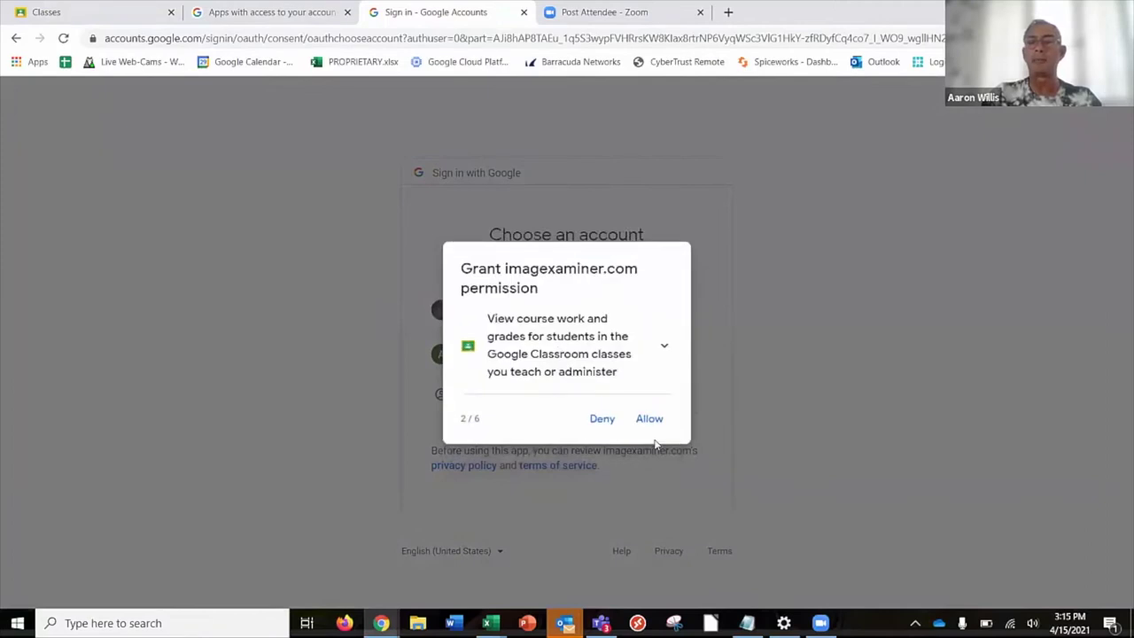
pyautogui.click(650, 422)
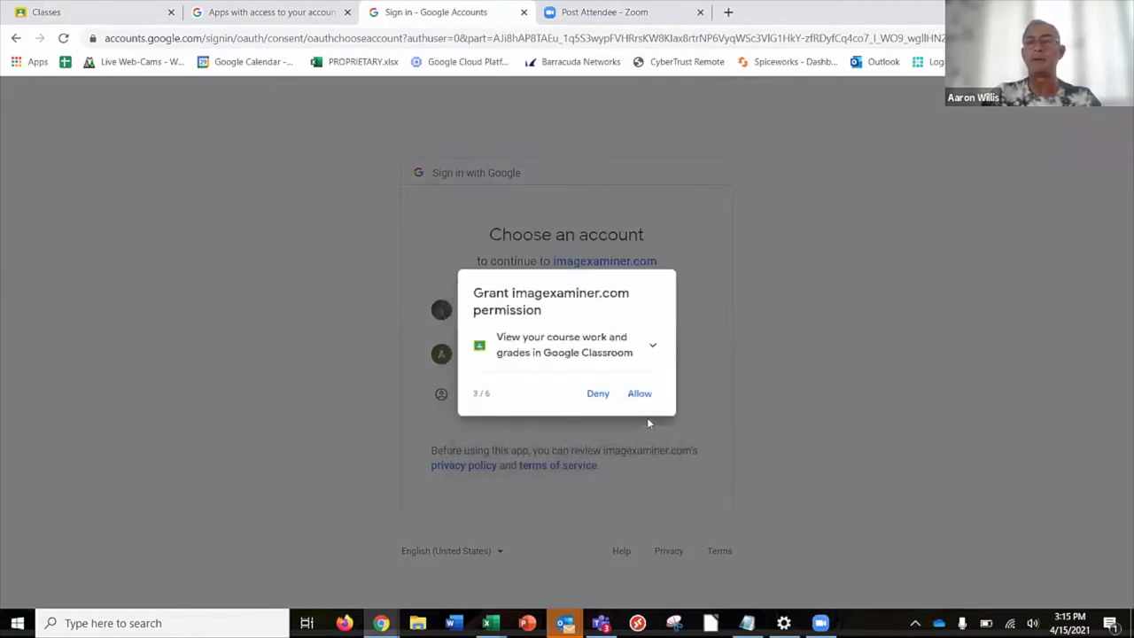
pyautogui.click(646, 399)
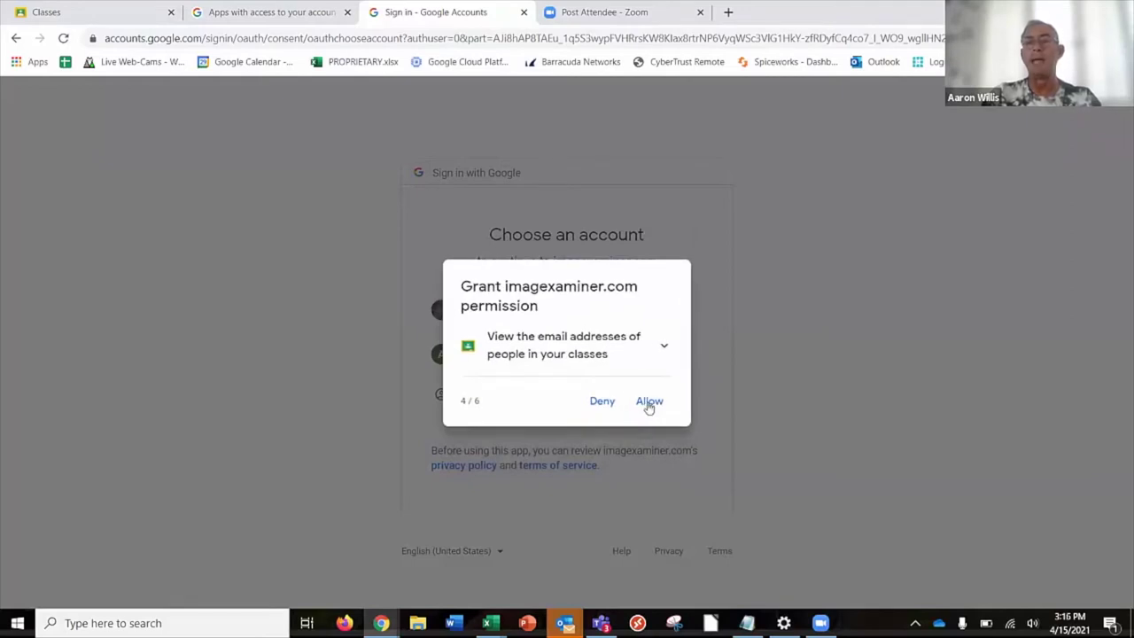
pyautogui.click(649, 401)
pyautogui.click(644, 396)
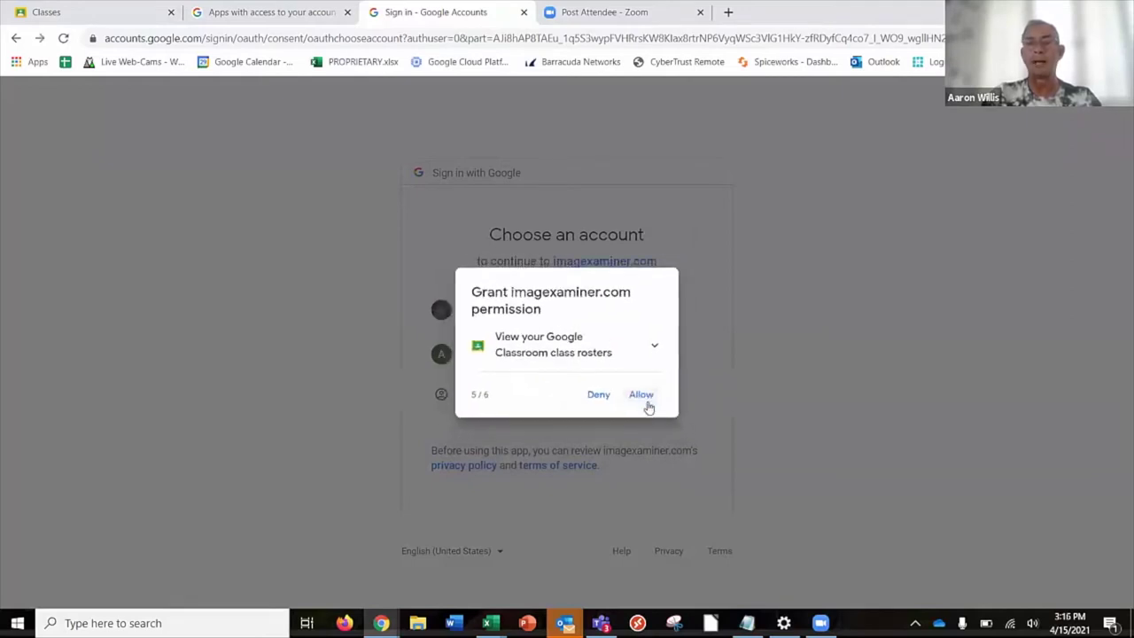
pyautogui.click(648, 401)
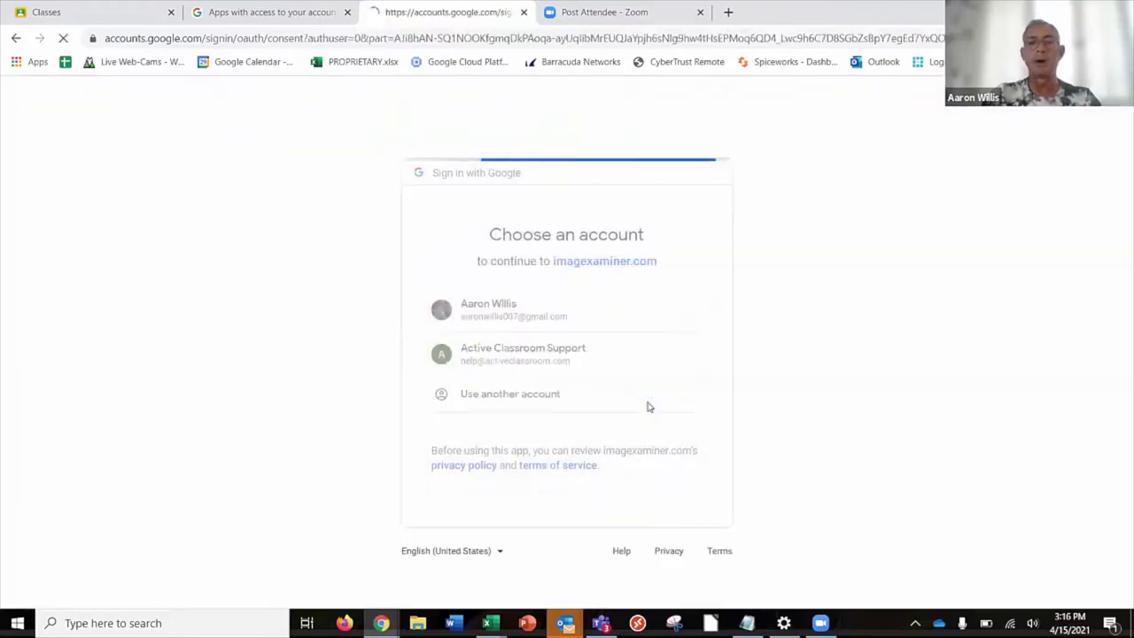
pyautogui.scroll(-2, 784, 433)
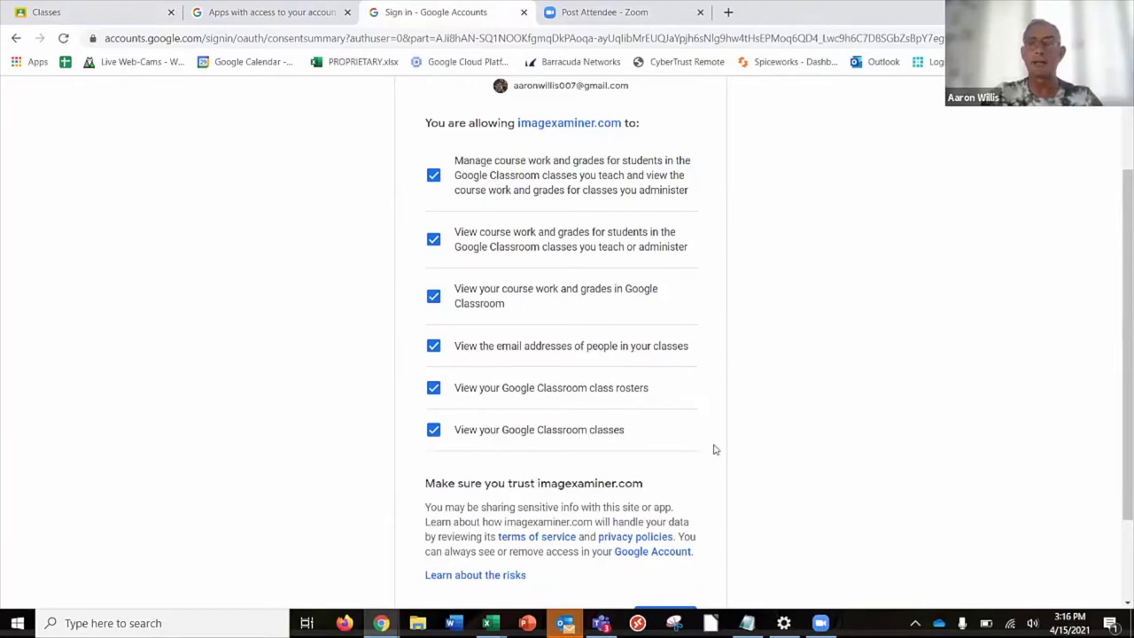
pyautogui.scroll(-2, 717, 451)
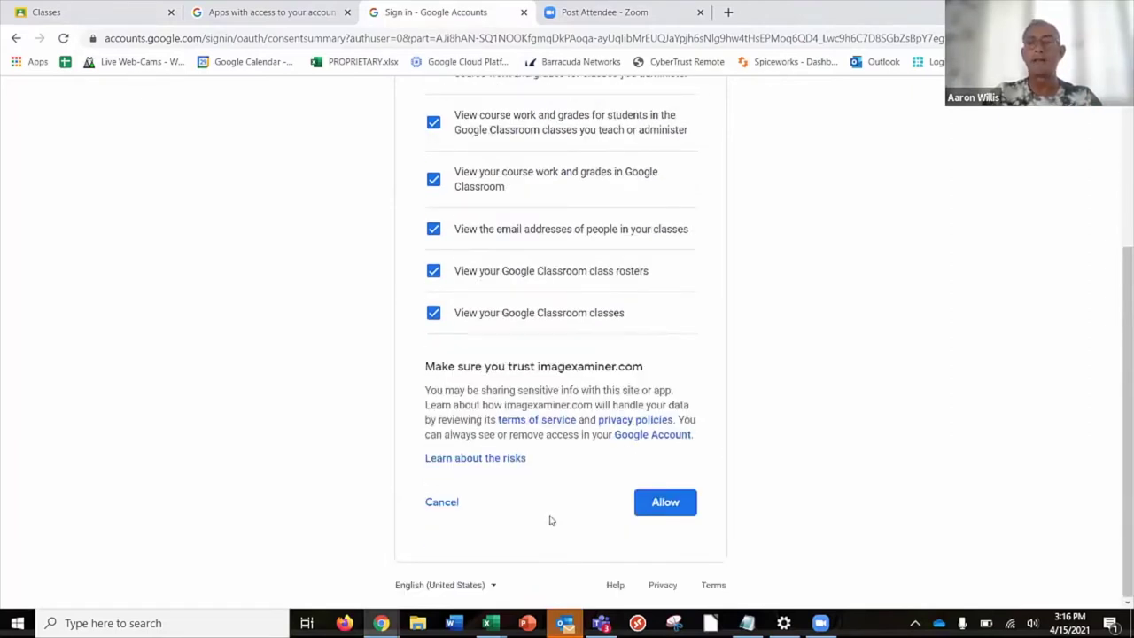
pyautogui.click(677, 504)
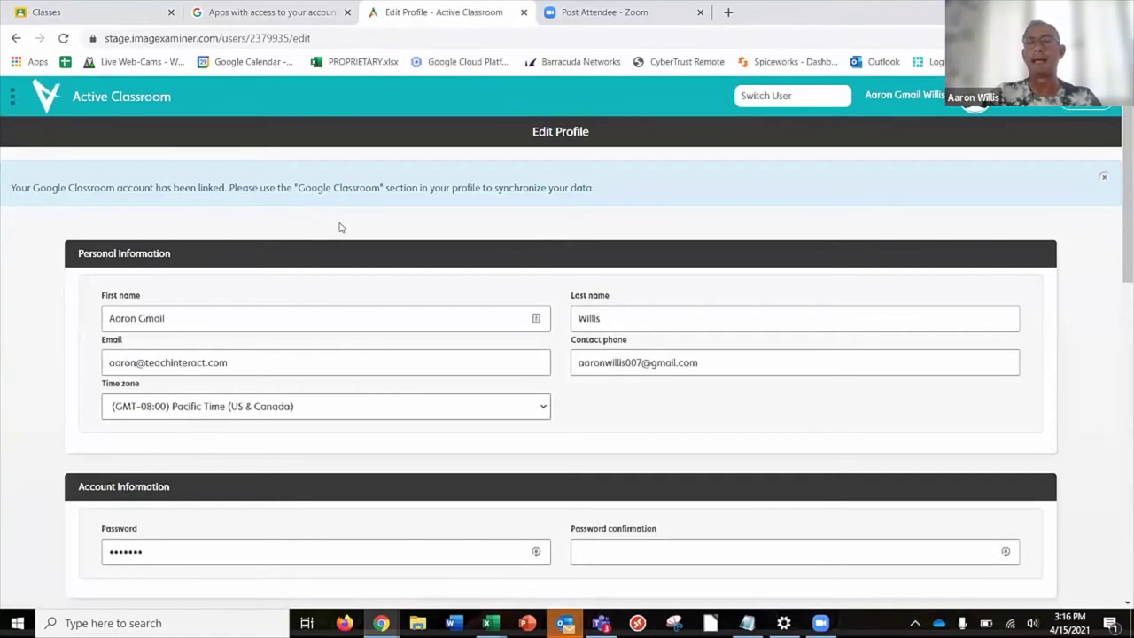
# Step: Check the class list in Manage Students and synchronize the Google Classroom data from the profile, closing the notice about numeric grades
pyautogui.click(11, 100)
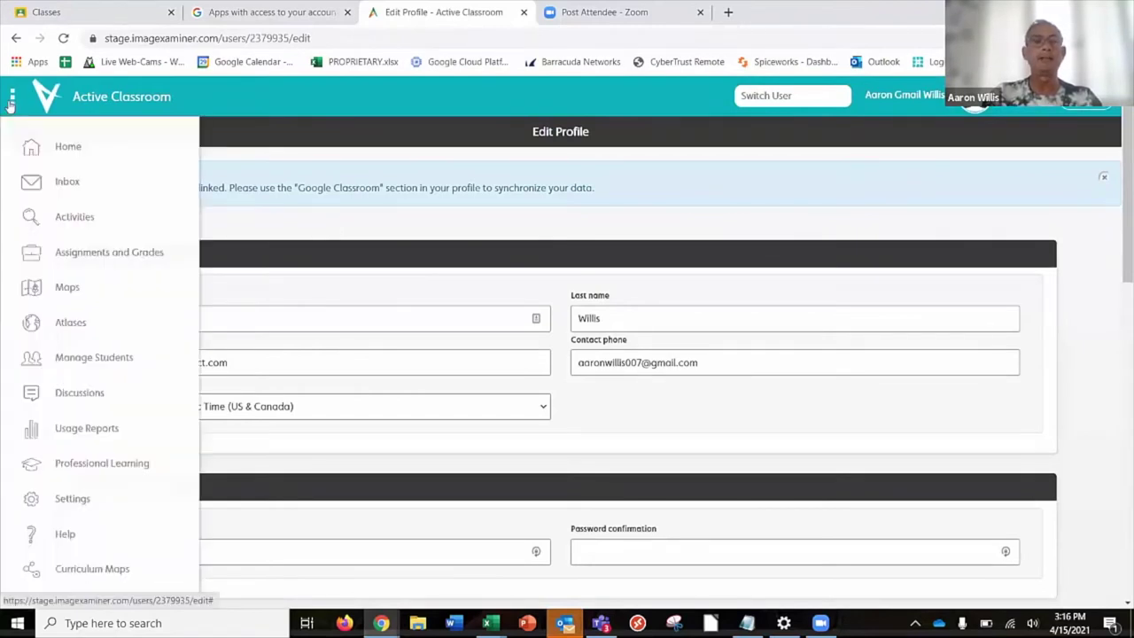
pyautogui.click(81, 357)
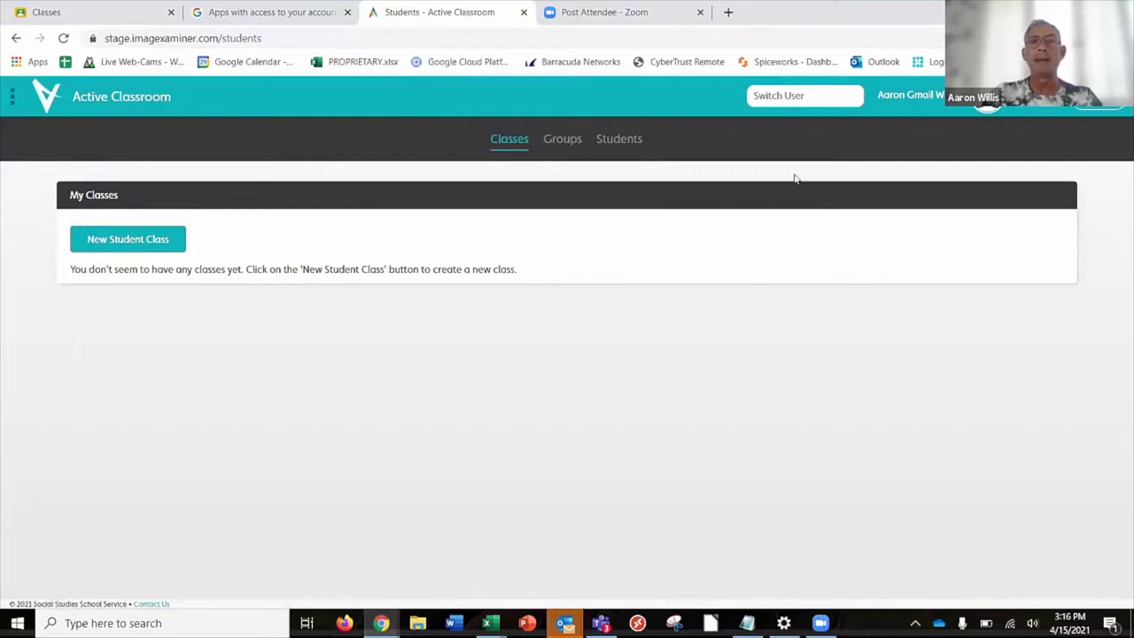
pyautogui.click(911, 95)
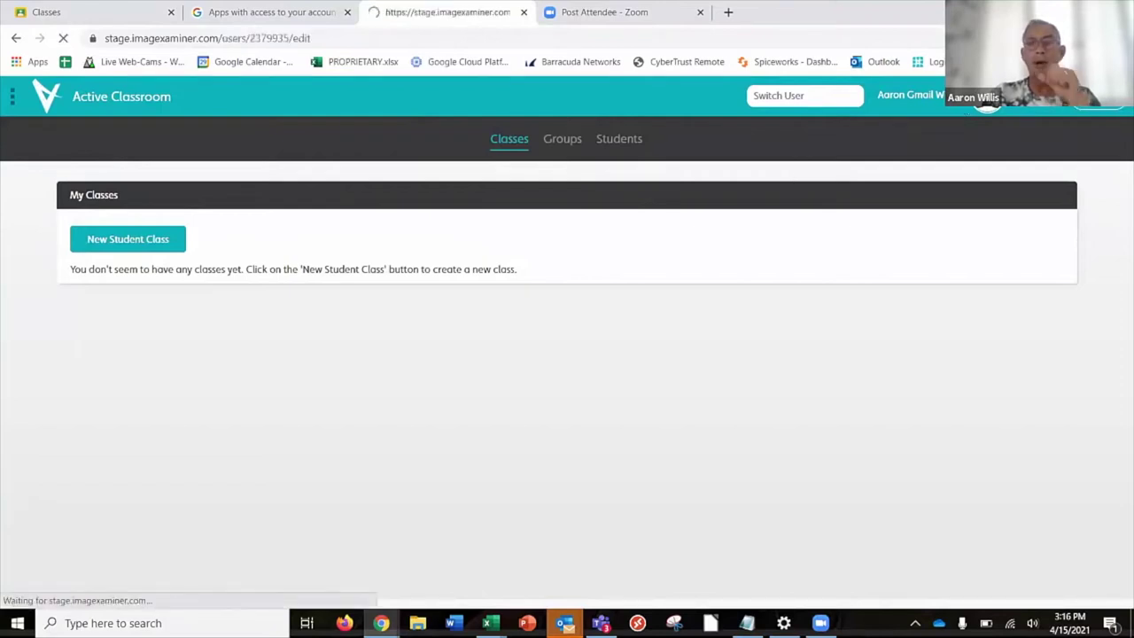
pyautogui.scroll(-10, 248, 274)
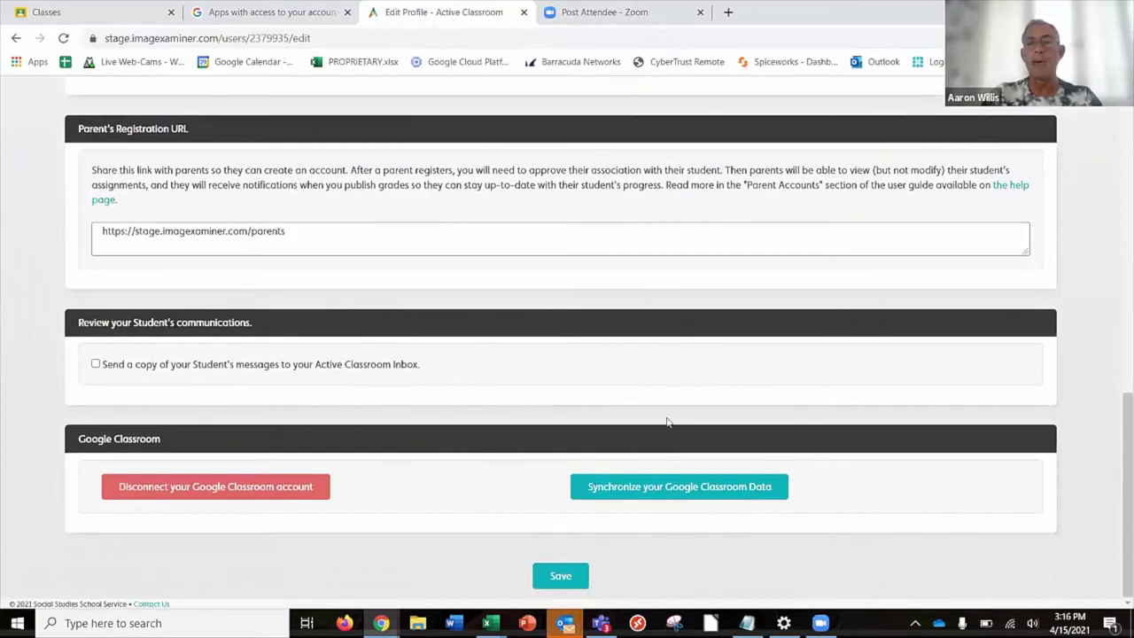
pyautogui.click(717, 493)
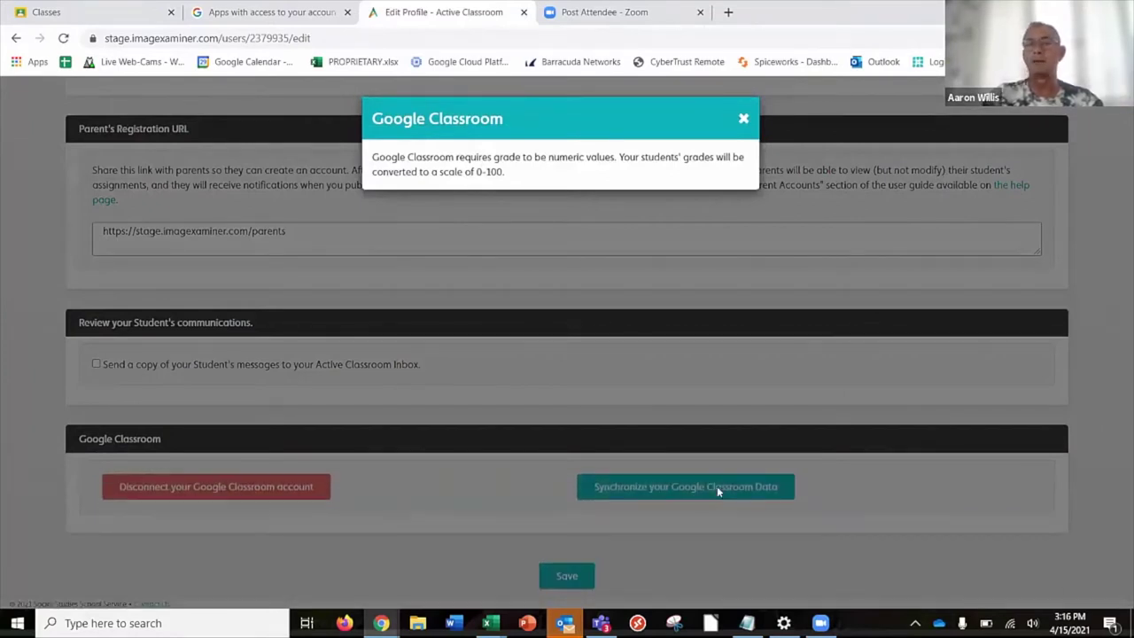
pyautogui.click(744, 120)
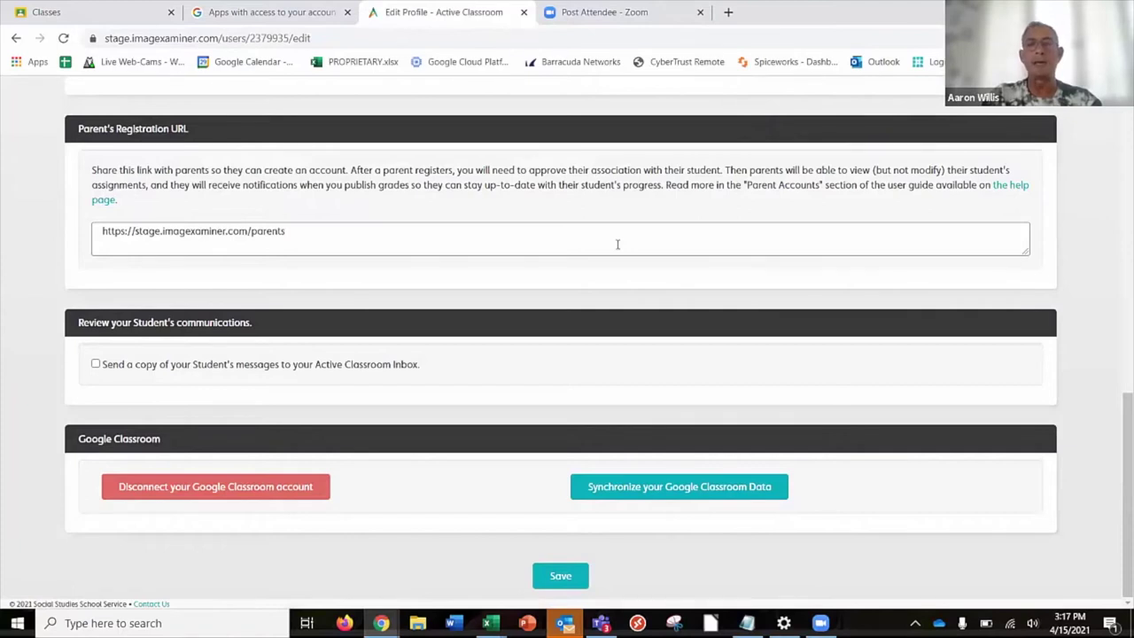
# Step: Check the synchronized classes in Manage Students and view the Active Classroom Fellows roster, closing it again
pyautogui.scroll(15, 617, 245)
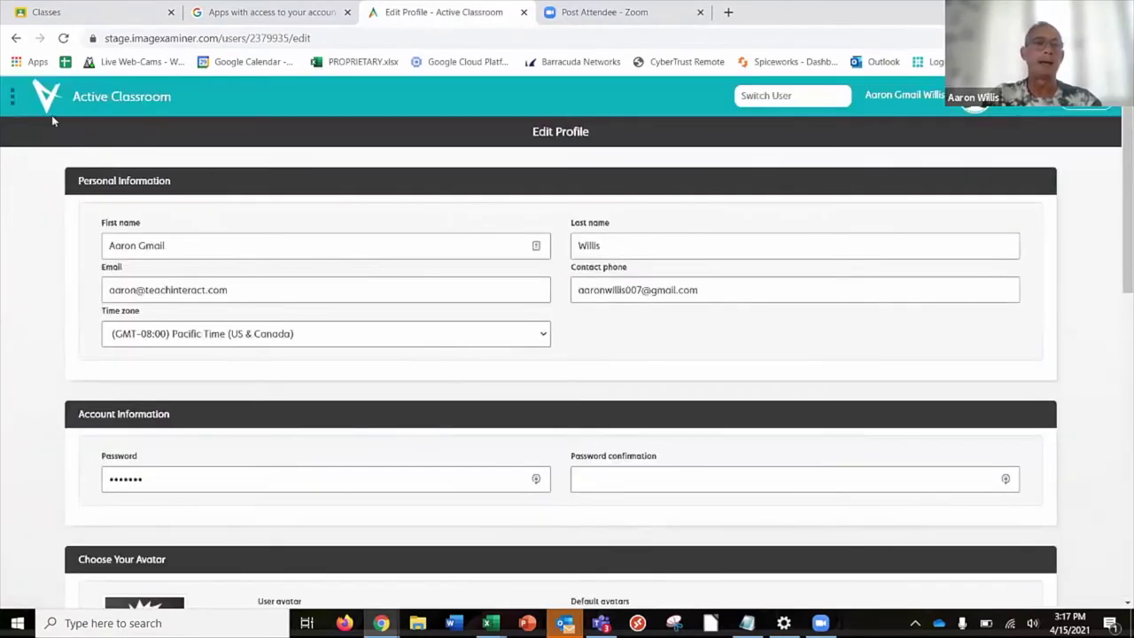
pyautogui.click(13, 98)
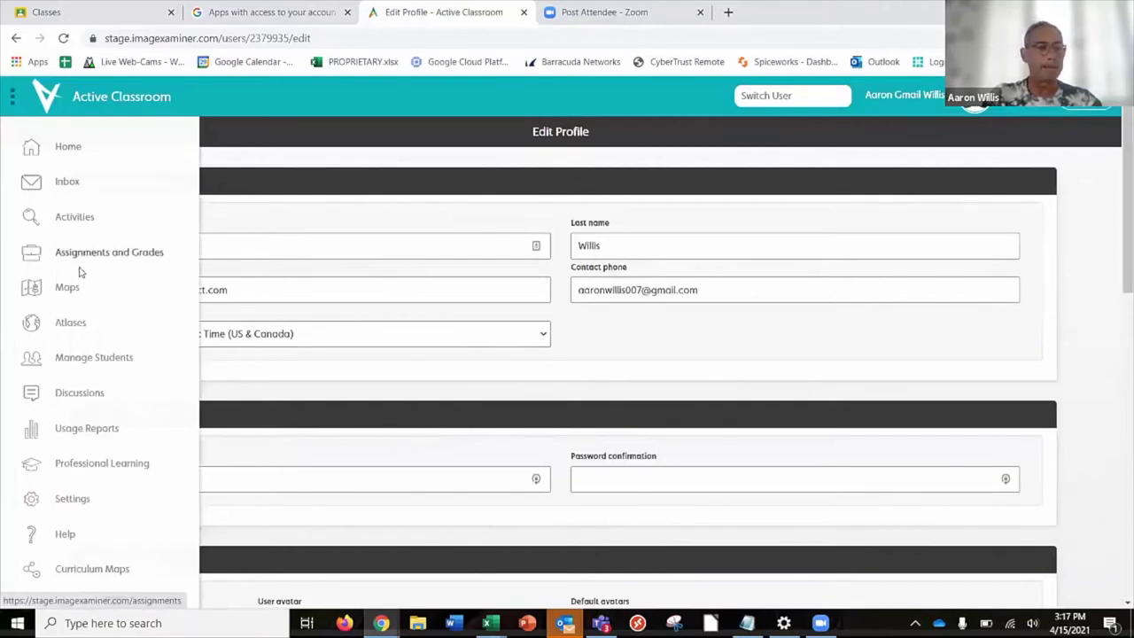
pyautogui.click(74, 359)
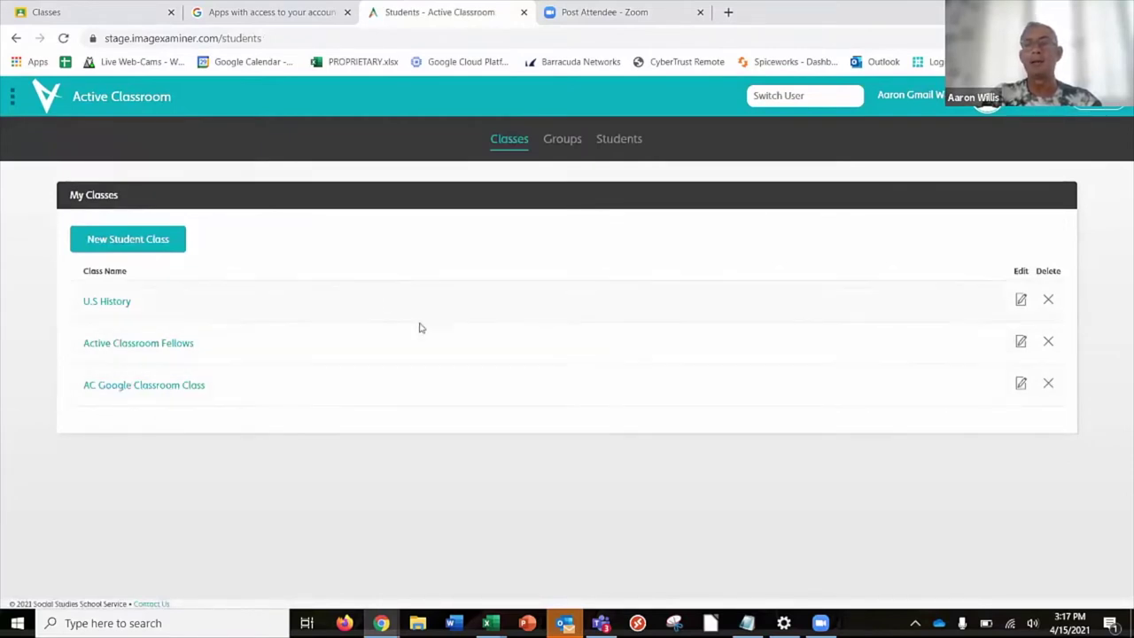
pyautogui.click(160, 350)
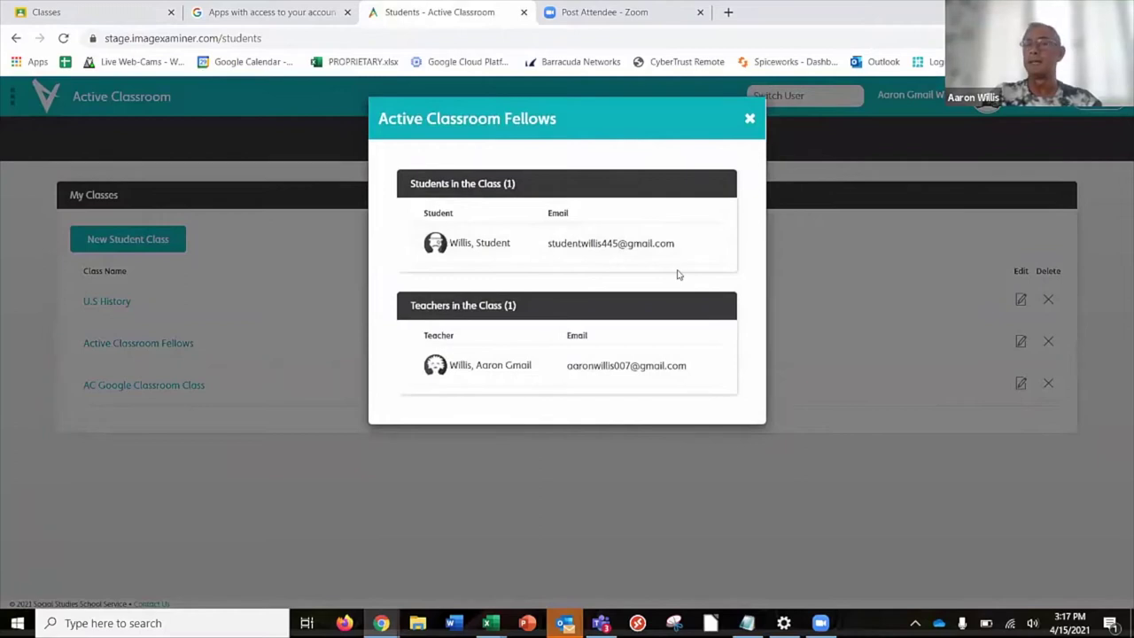
pyautogui.click(750, 121)
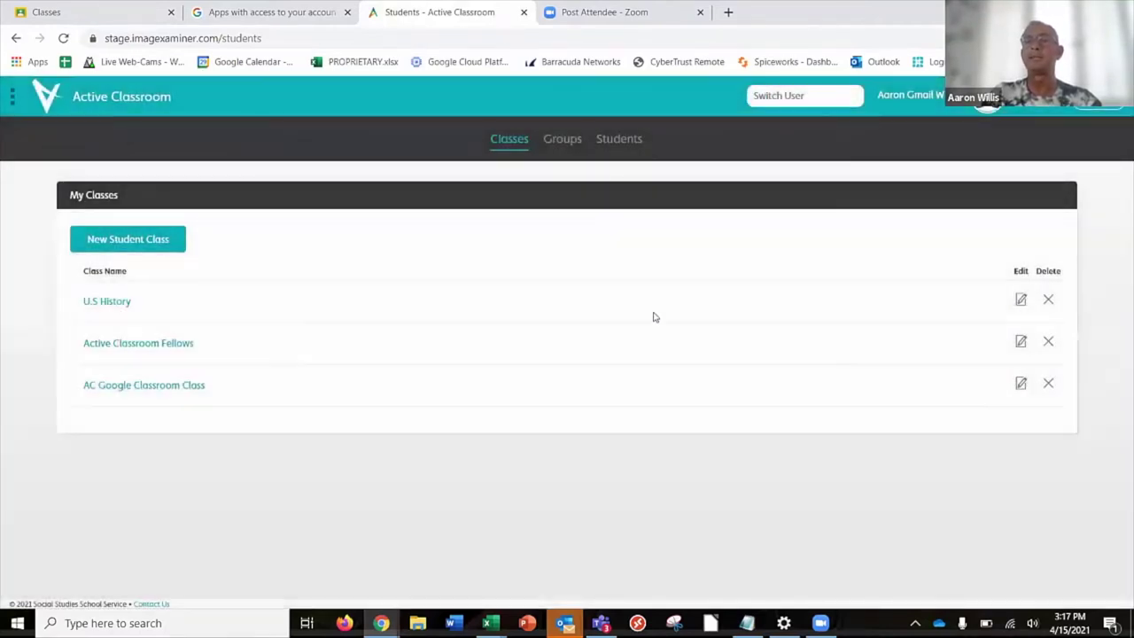
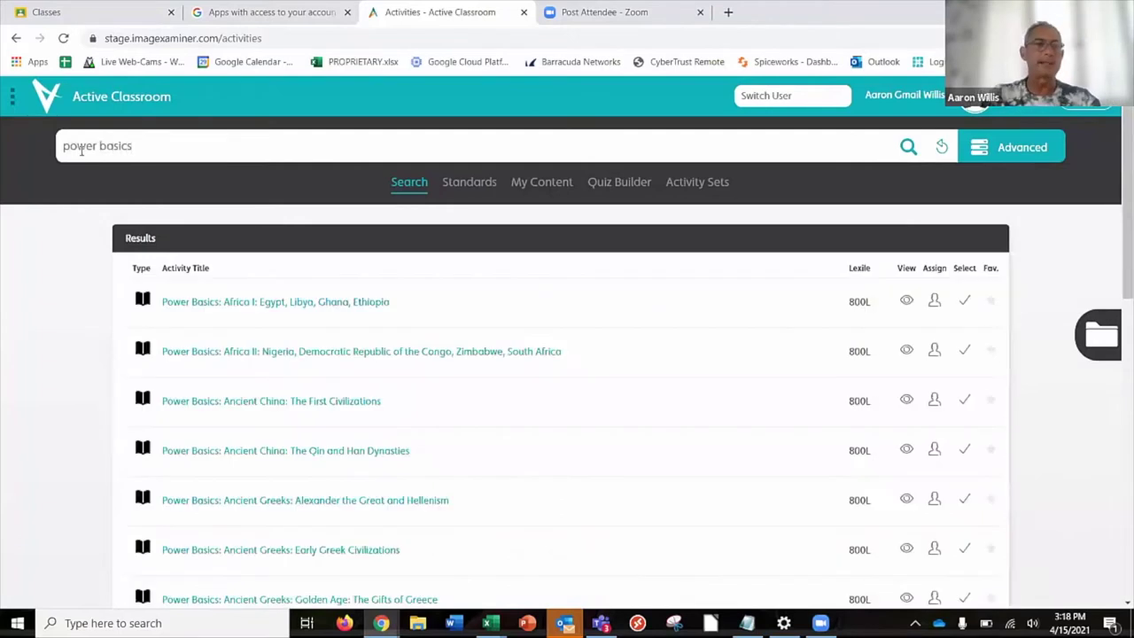
# Step: Start a new assignment from "Power Basics: Between the Wars: The Rise of Dictators in Europe", including only the Italy and Mussolini reading
pyautogui.scroll(-7, 398, 363)
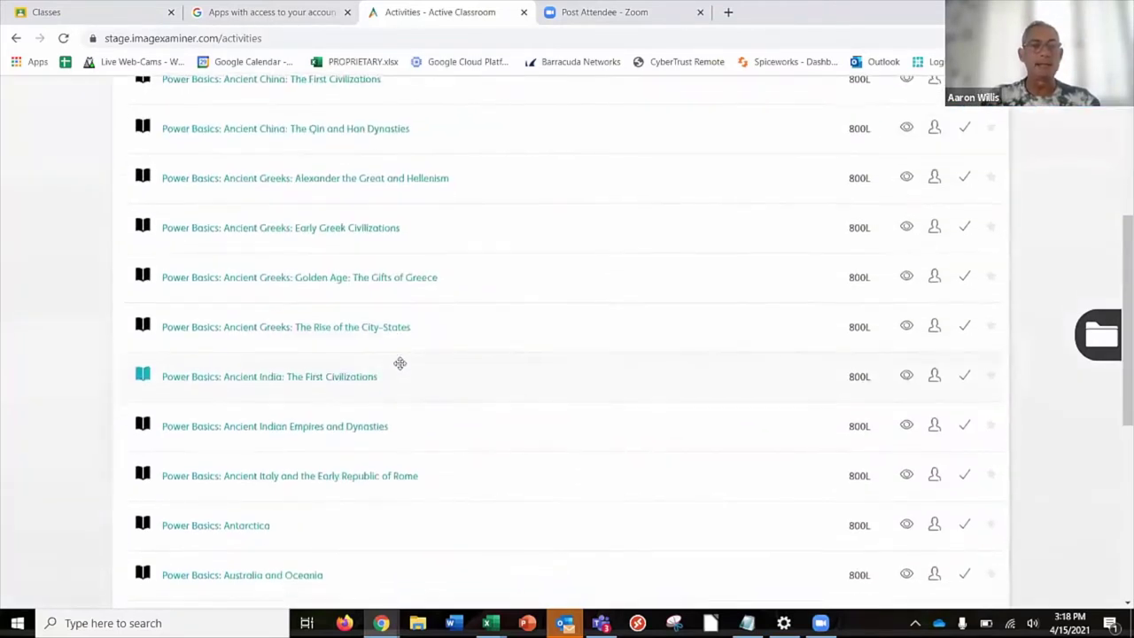
pyautogui.scroll(-2, 400, 363)
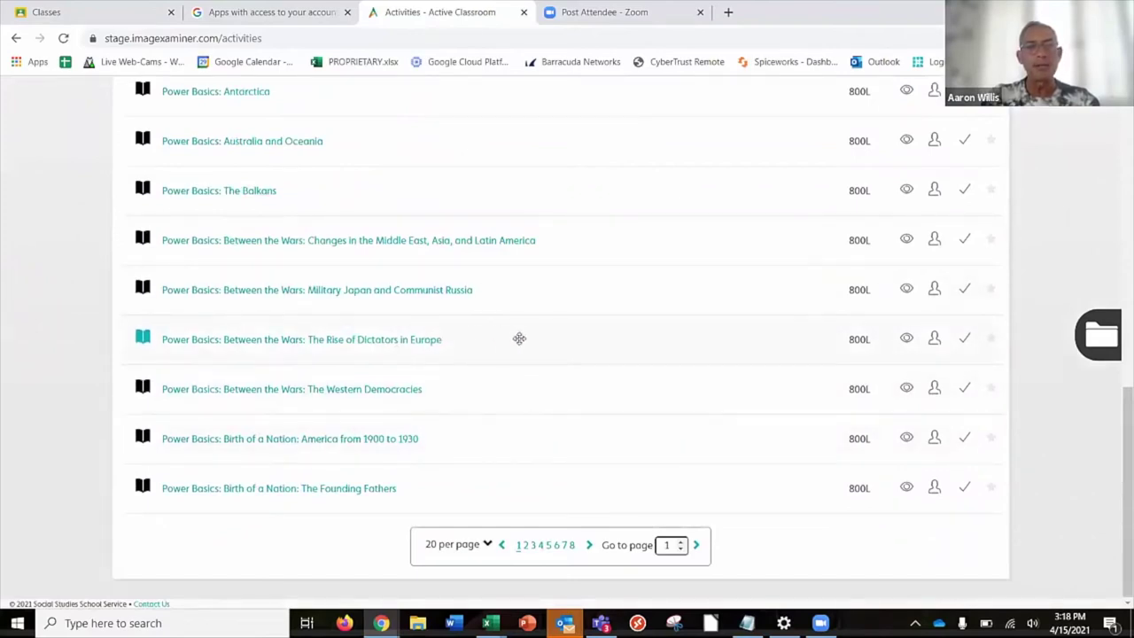
pyautogui.click(935, 339)
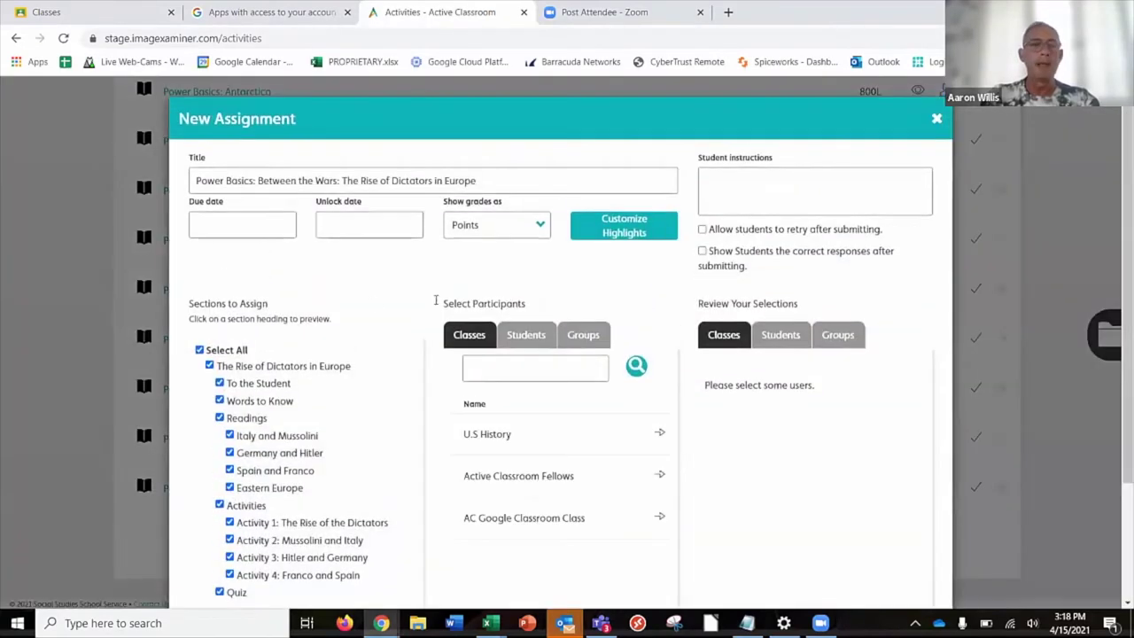
pyautogui.click(200, 351)
pyautogui.scroll(-1, 351, 363)
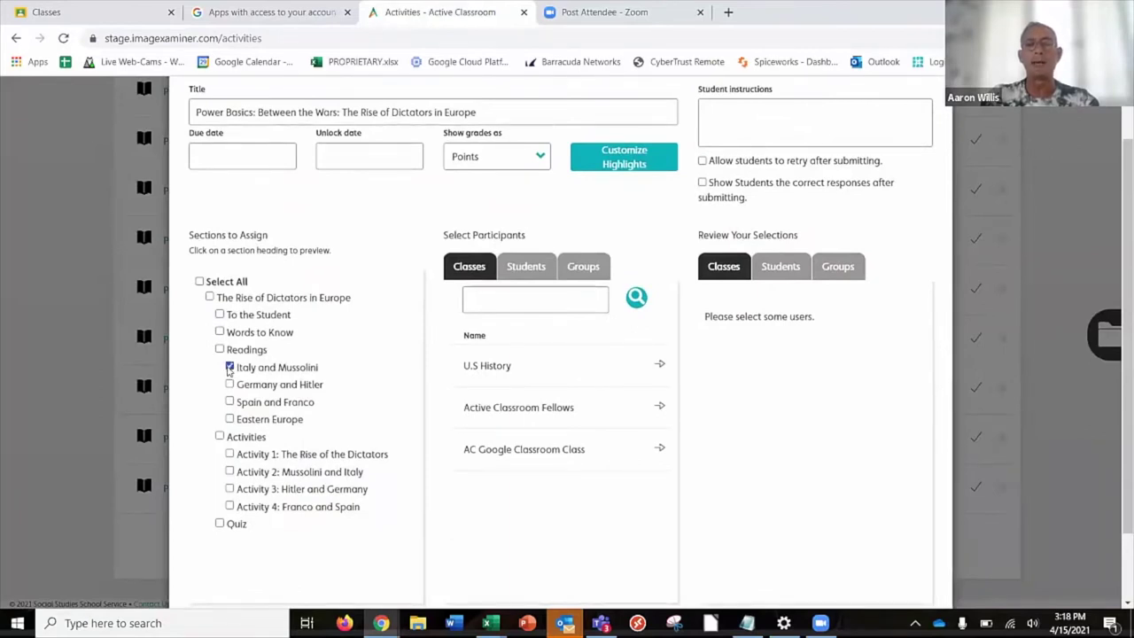
# Step: Set the due date to 04/17/2021 and the unlock date to 04/15/2021, and assign it to the Active Classroom Fellows class
pyautogui.click(205, 151)
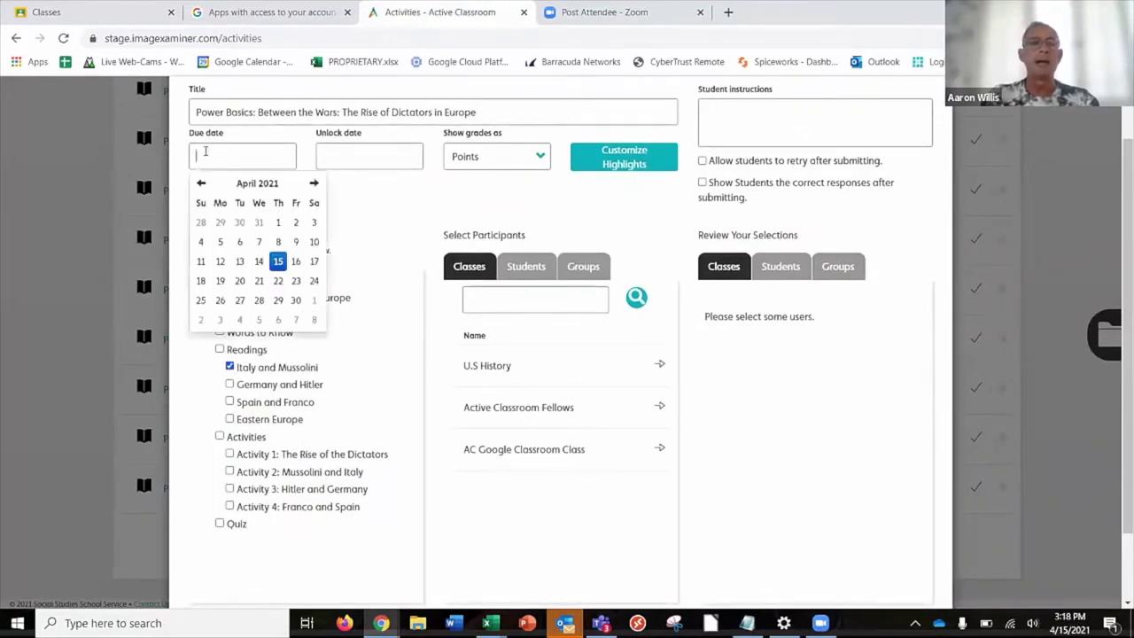
pyautogui.click(314, 261)
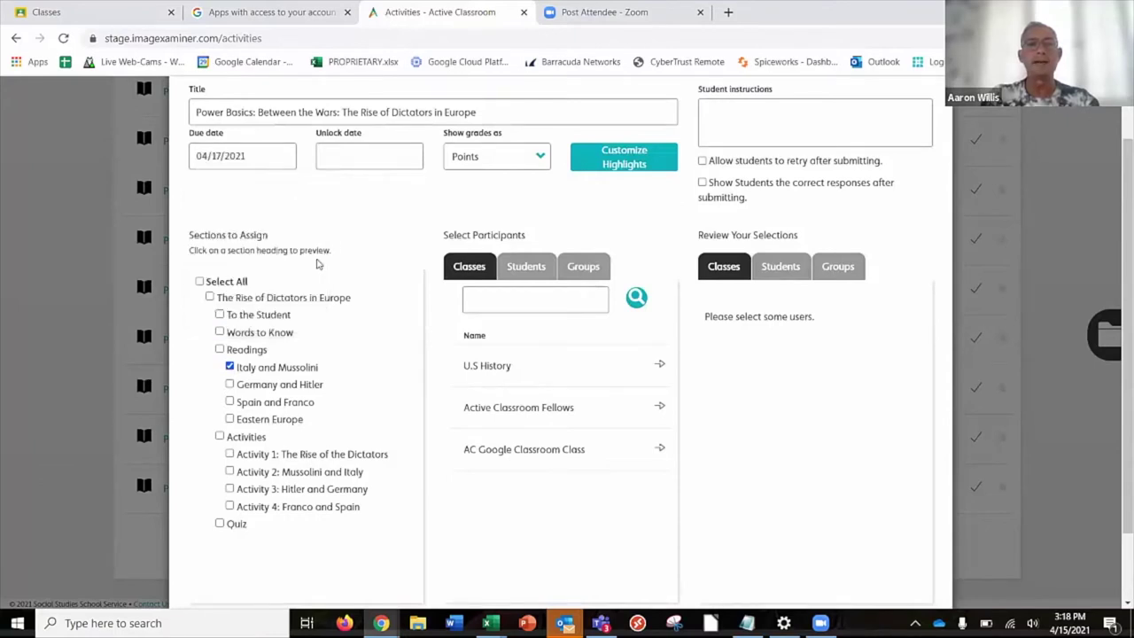
pyautogui.click(326, 157)
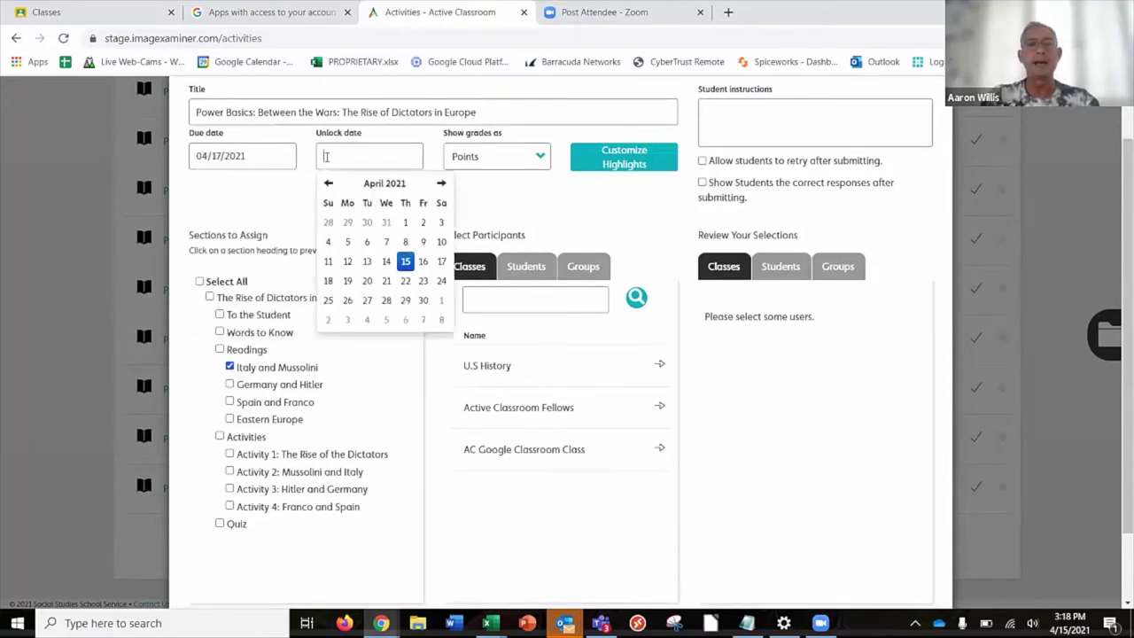
pyautogui.click(405, 261)
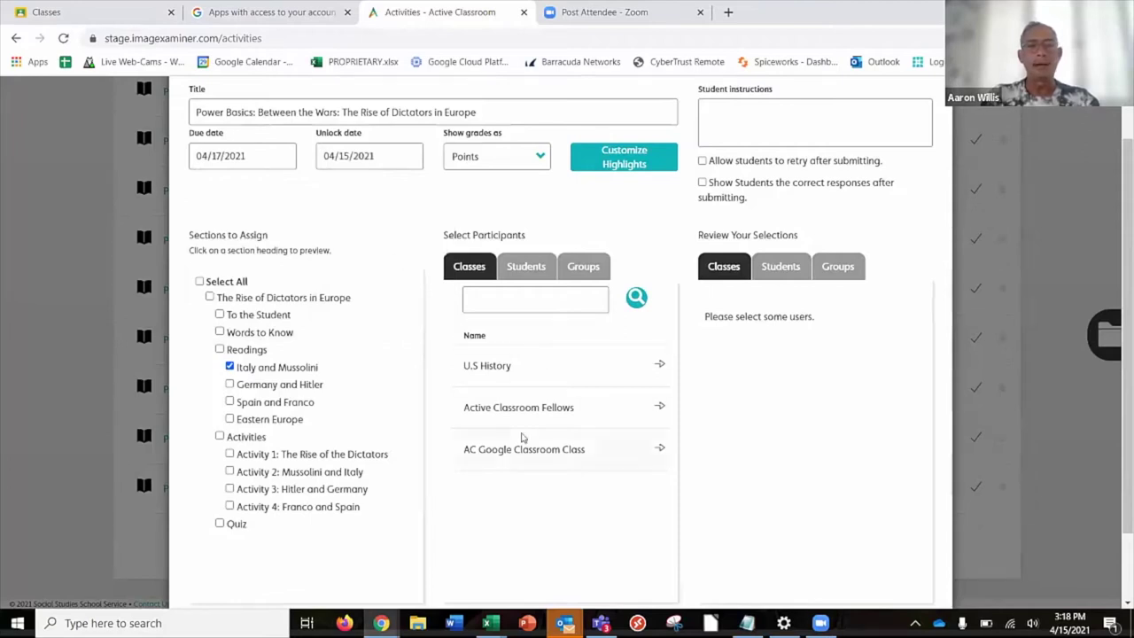
pyautogui.click(660, 410)
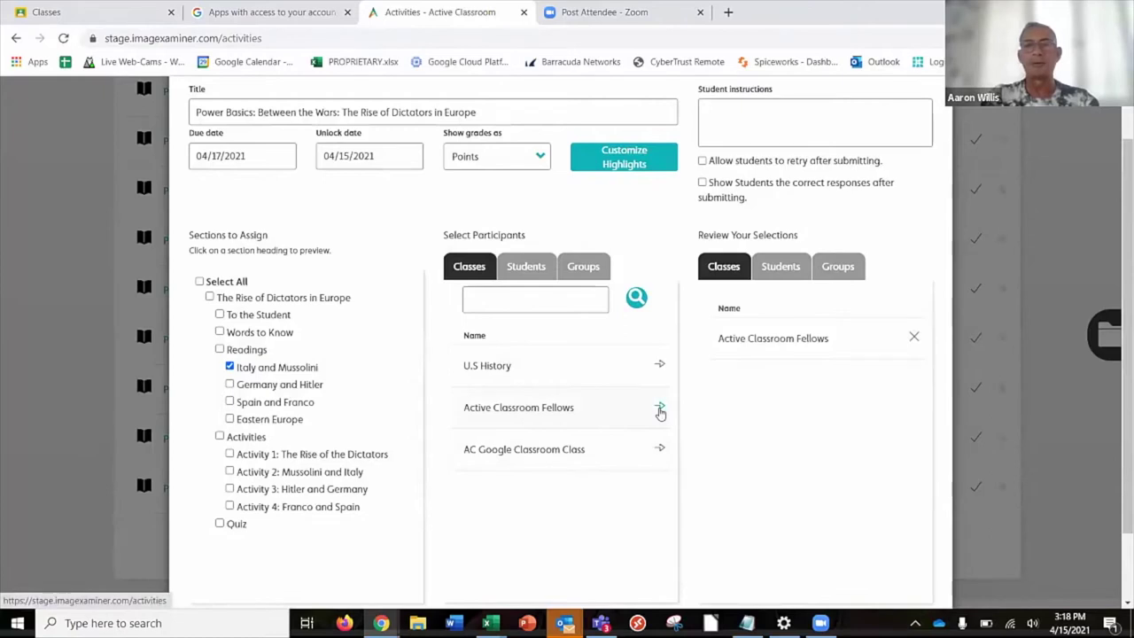
# Step: Enter "Here are the instructions in AC" as the student instructions
pyautogui.click(717, 123)
pyautogui.write('Here are te')
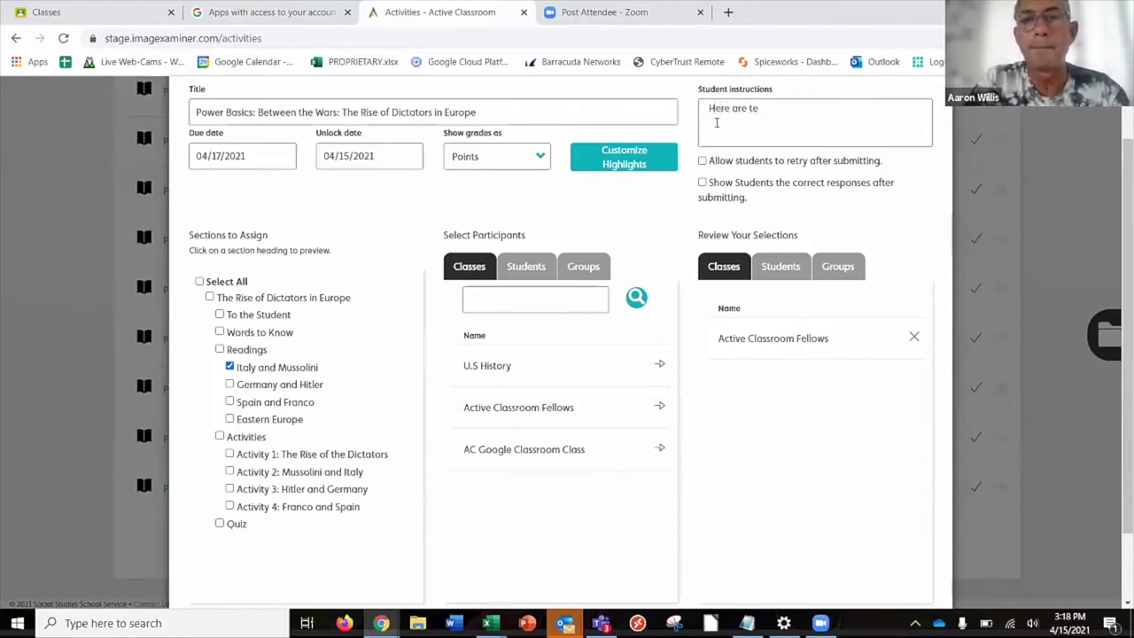
pyautogui.write('h ine isntru')
pyautogui.press('BackSpace')
pyautogui.press('BackSpace')
pyautogui.press('BackSpace')
pyautogui.write('nstructions in AC')
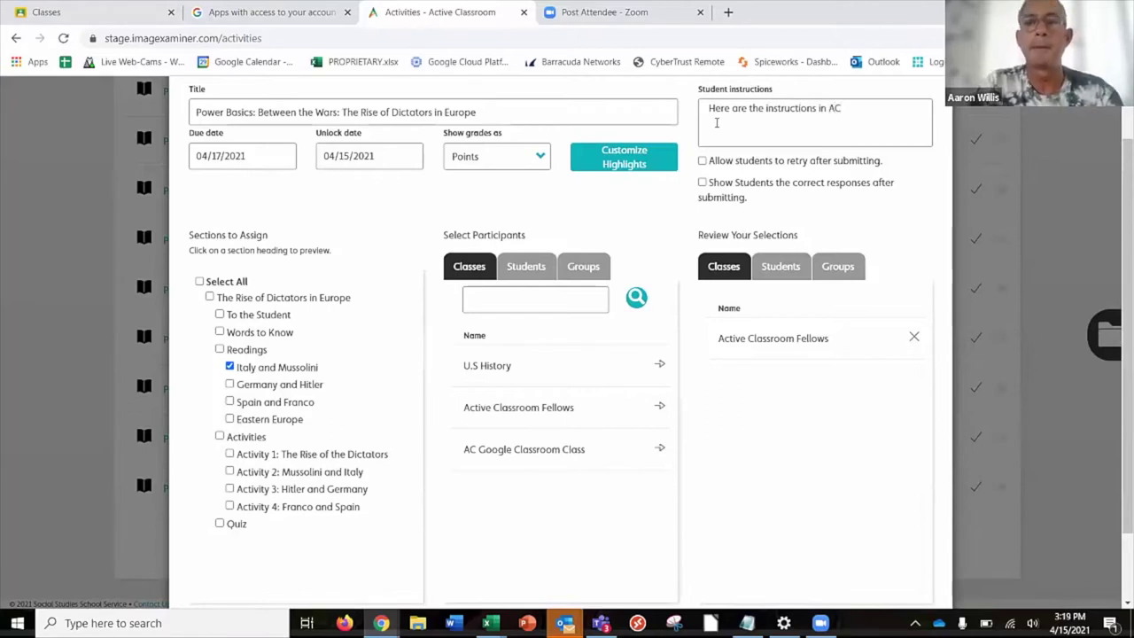
# Step: Save the new assignment and close its confirmation
pyautogui.scroll(-2, 757, 349)
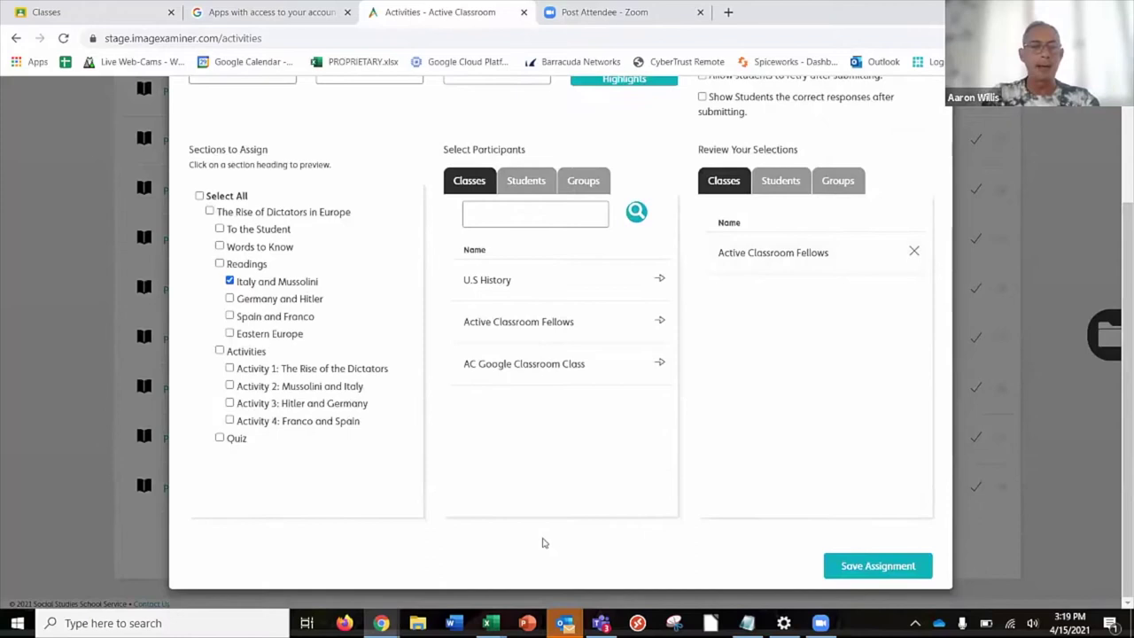
pyautogui.click(858, 568)
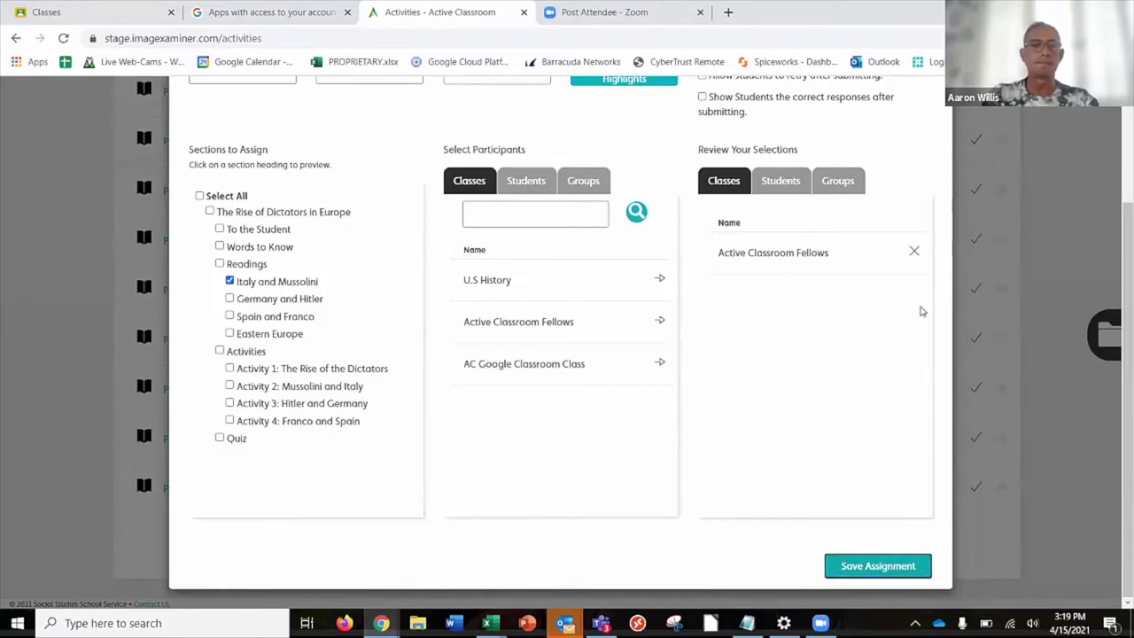
pyautogui.scroll(2, 934, 249)
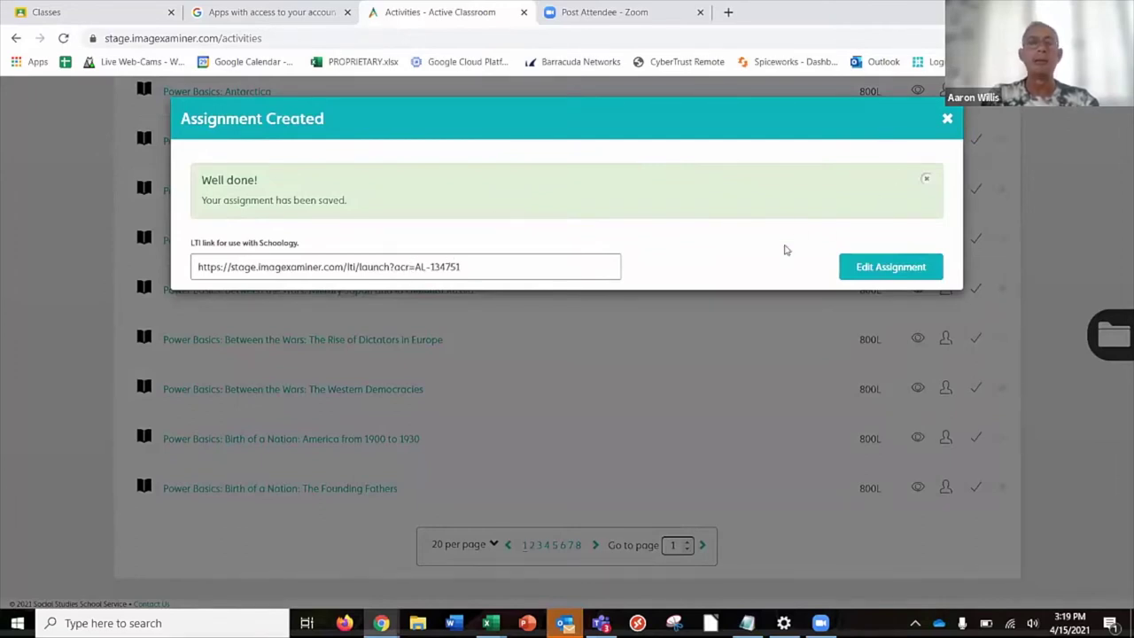
pyautogui.click(947, 119)
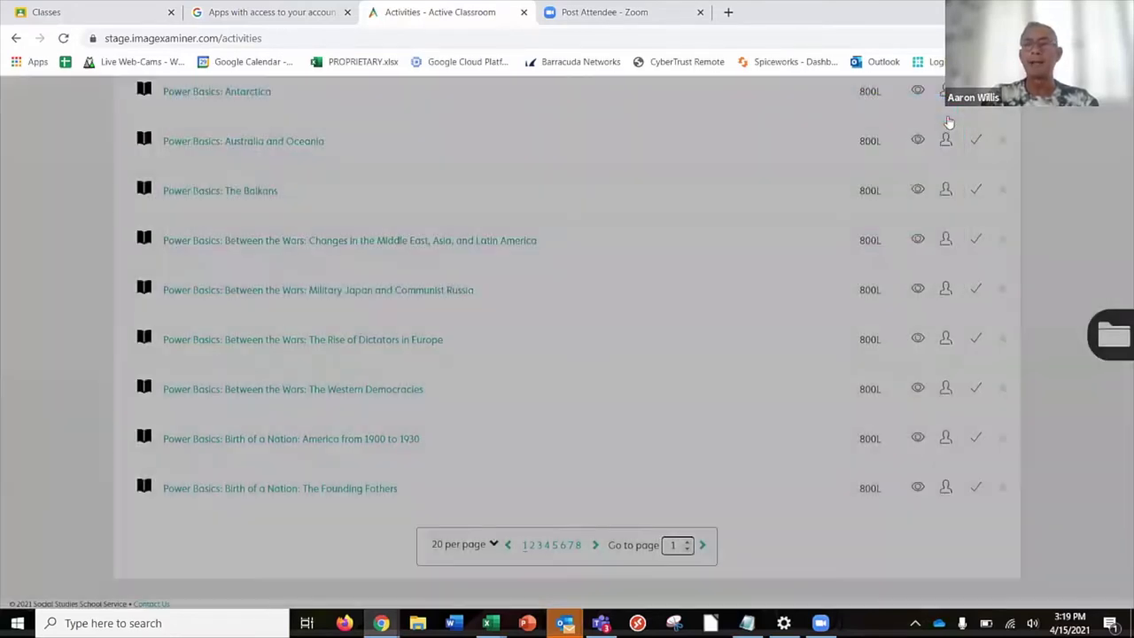
pyautogui.scroll(15, 1018, 226)
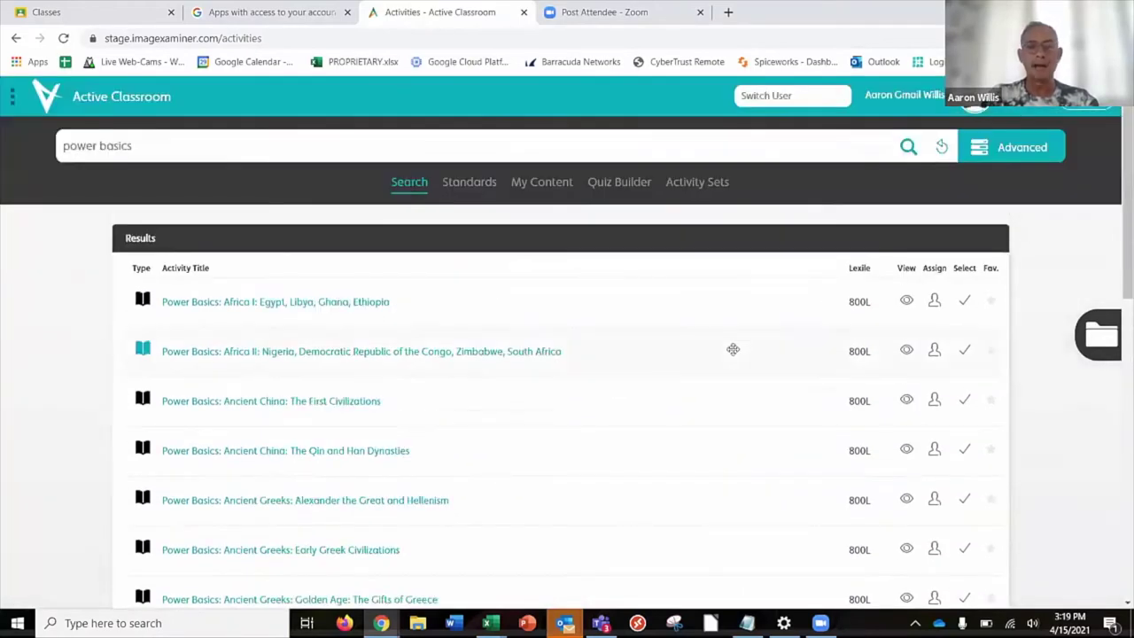
# Step: Switch to the student's Active Classroom window and refresh the home page to check for the new assignment notification
pyautogui.moveTo(381, 623)
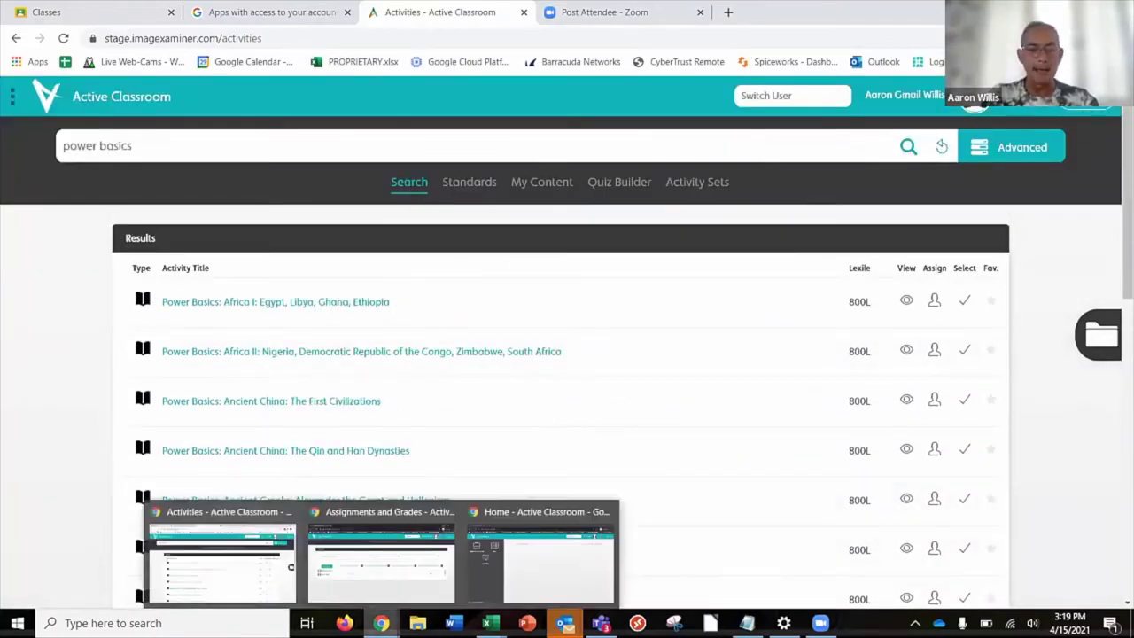
pyautogui.click(535, 580)
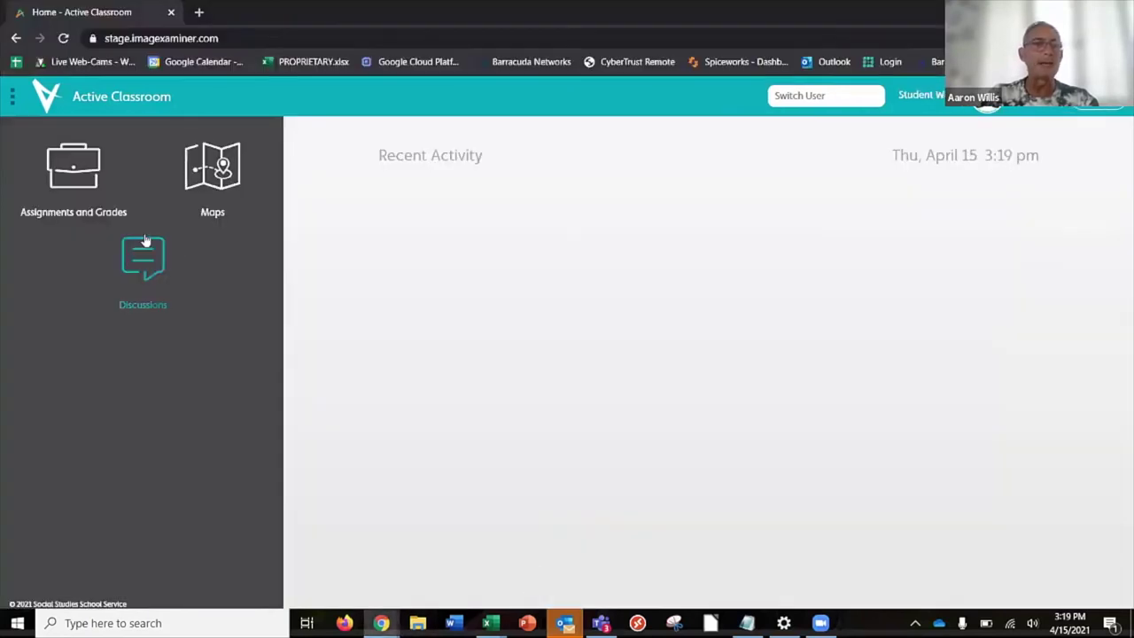
pyautogui.click(64, 40)
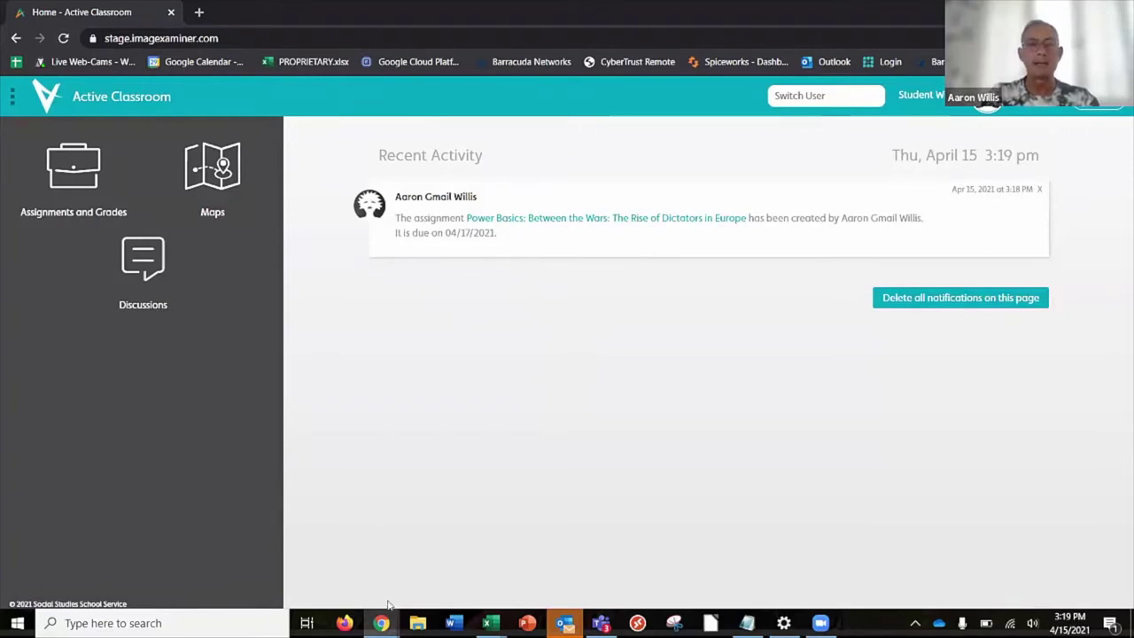
# Step: Return to the teacher's browser window and, in Google Classroom, open the newest assignment post in the Active Classroom Fellows stream
pyautogui.moveTo(383, 620)
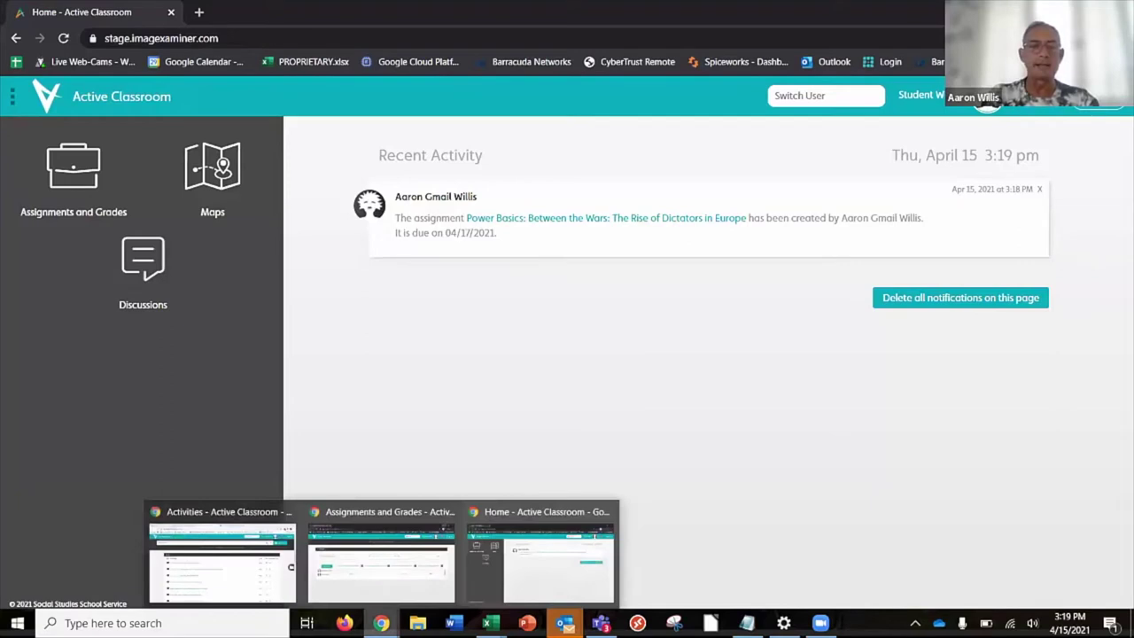
pyautogui.click(239, 577)
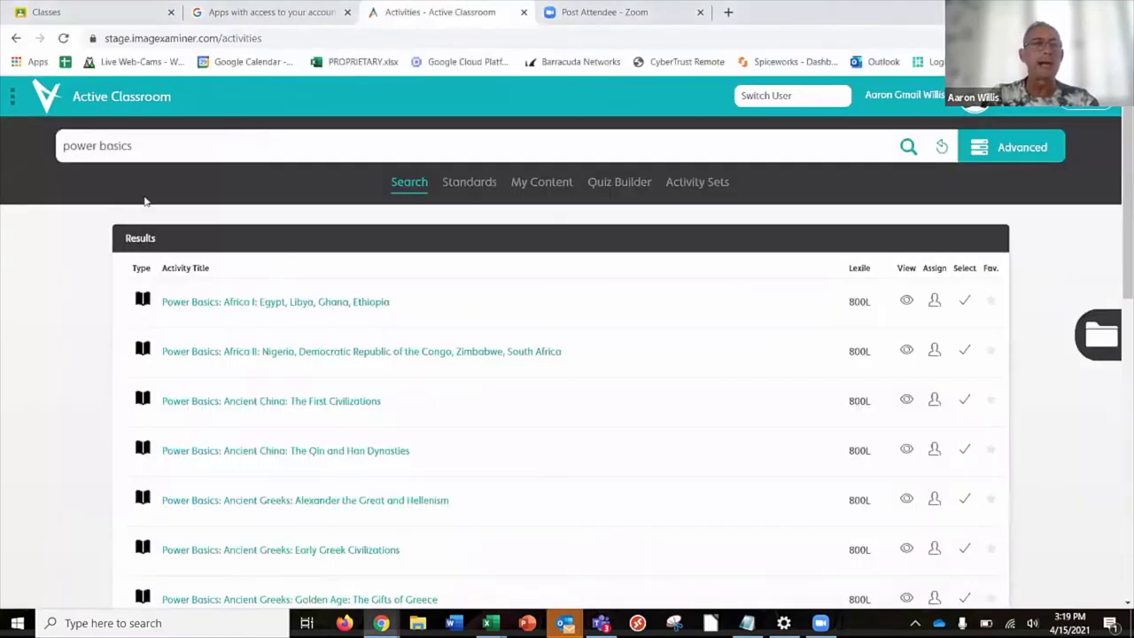
pyautogui.click(96, 15)
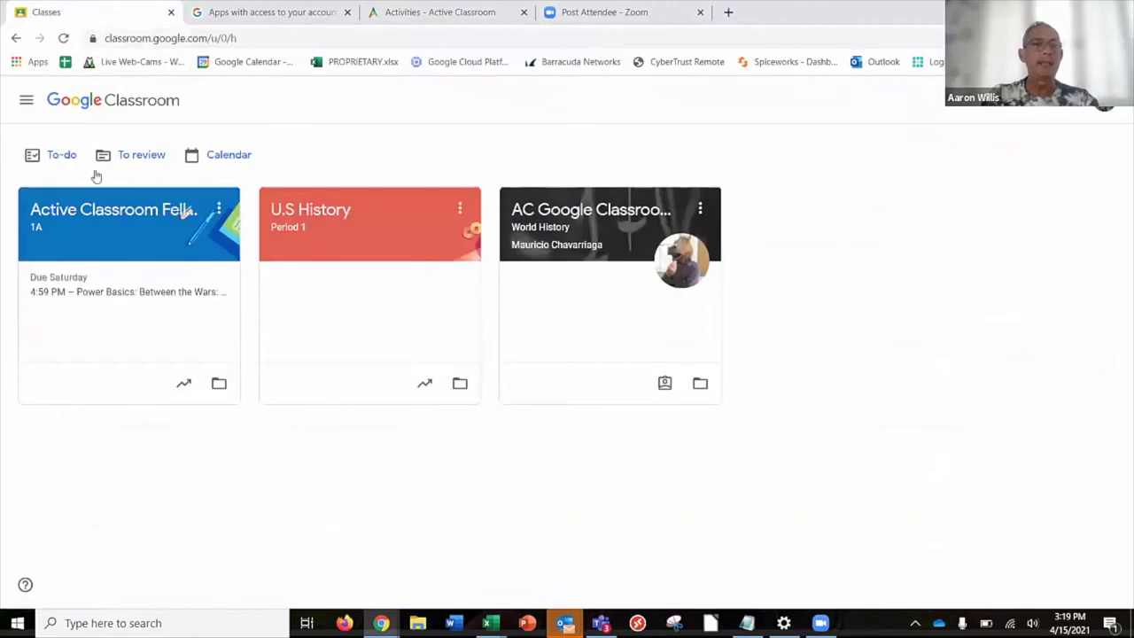
pyautogui.click(114, 238)
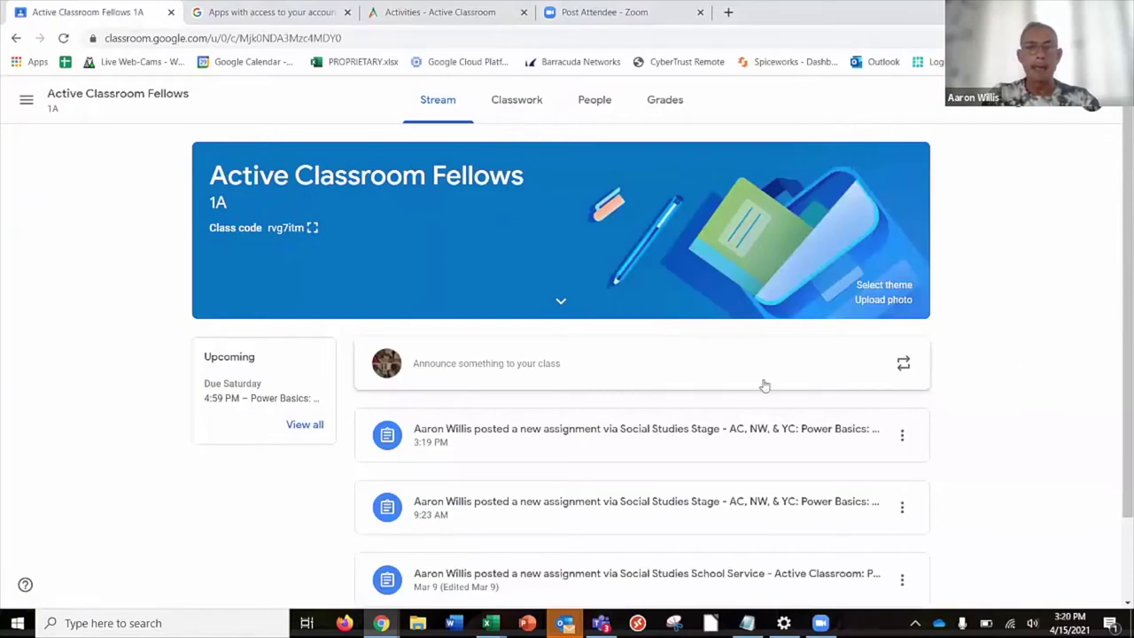
pyautogui.click(645, 435)
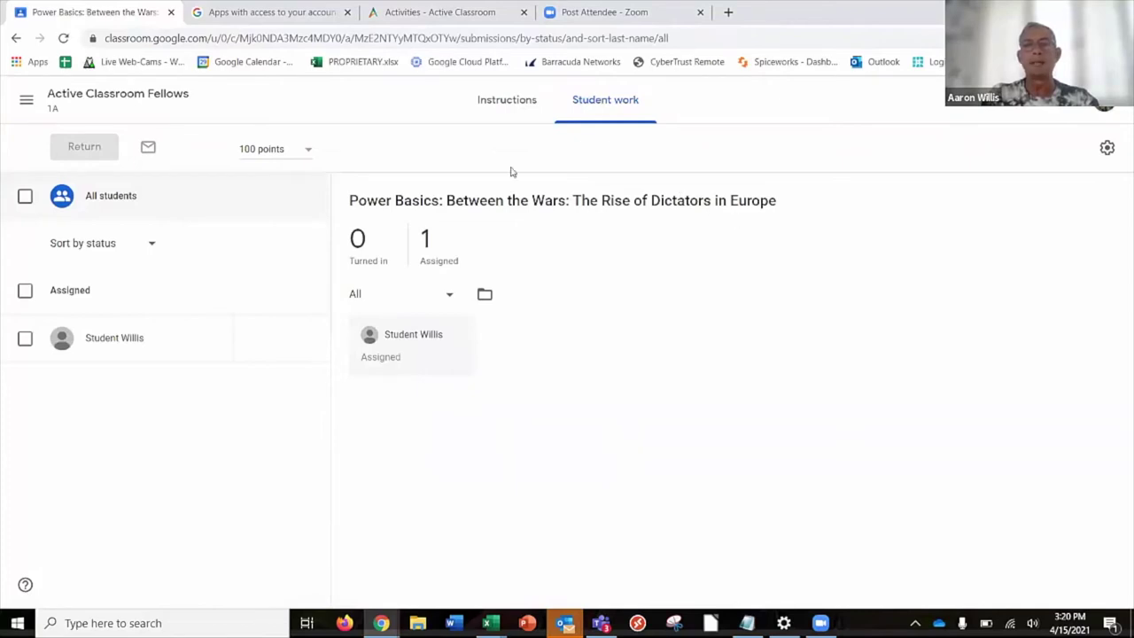
# Step: View the assignment's instructions in Google Classroom, highlight the instruction text and open the launch link to the Active Classroom activity
pyautogui.click(486, 110)
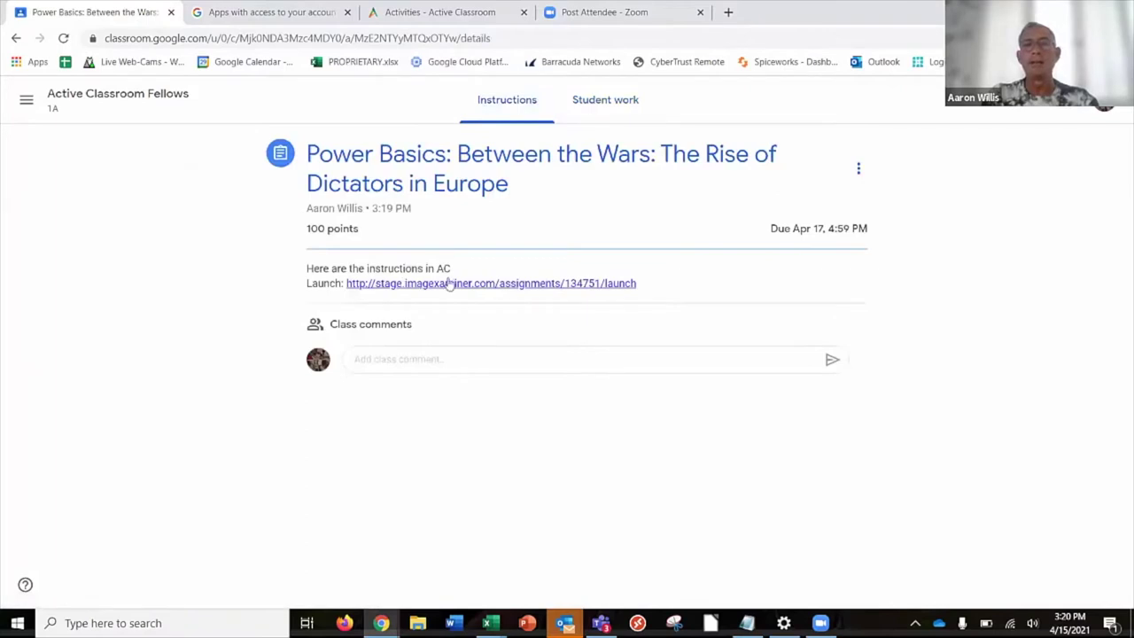
pyautogui.moveTo(452, 268); pyautogui.dragTo(303, 270)
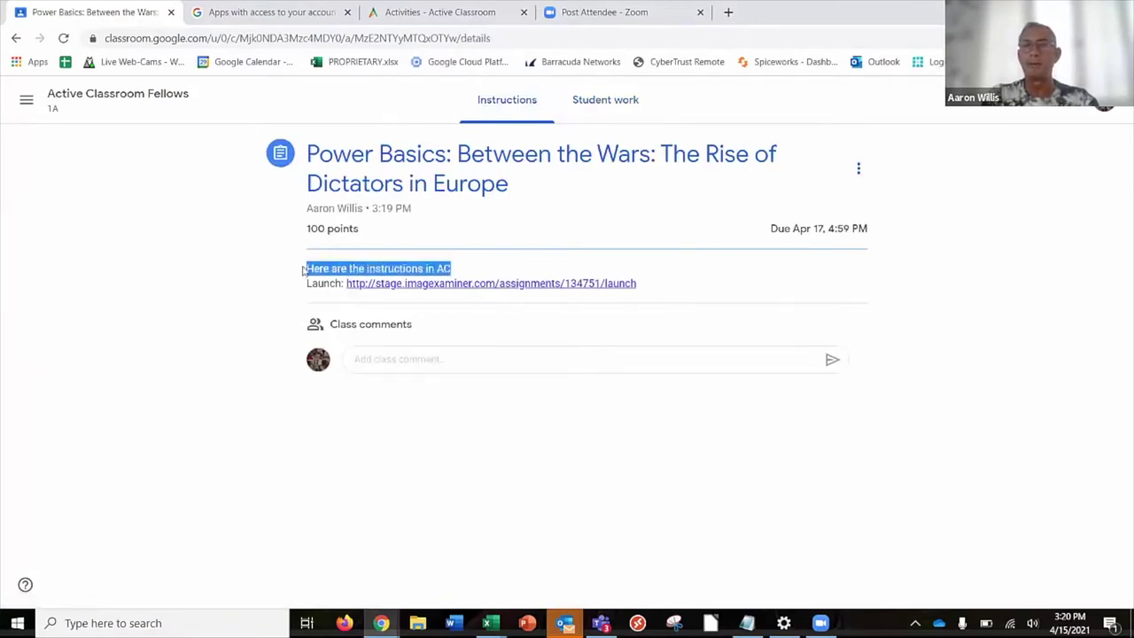
pyautogui.click(544, 284)
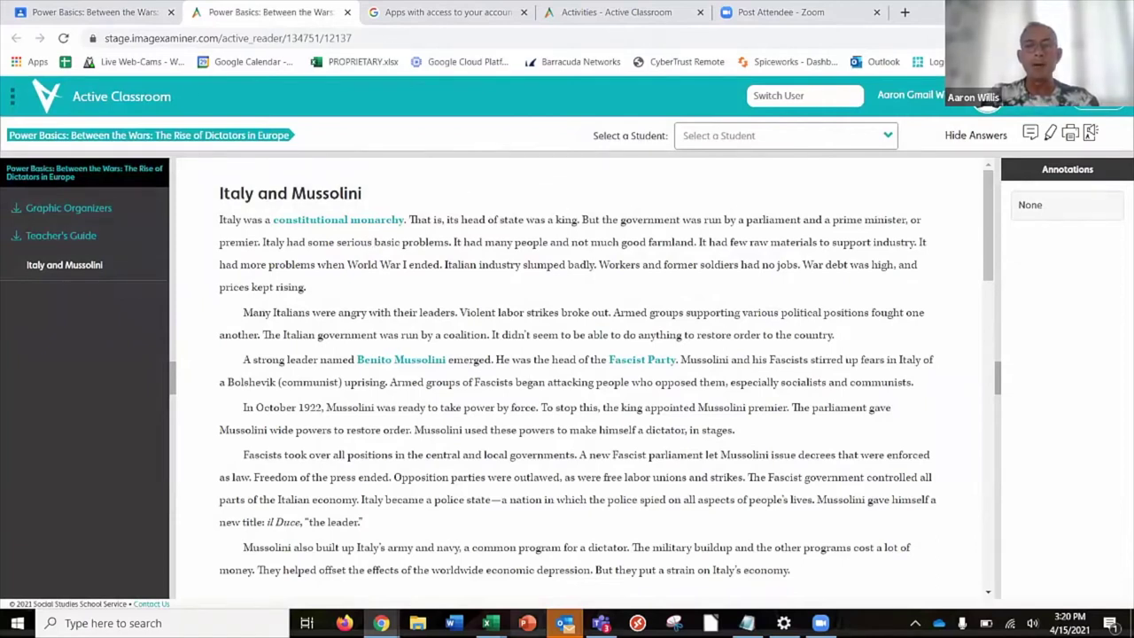
# Step: Switch to the student's Active Classroom window, open the Rise of Dictators in Europe assignment from its notification and dismiss the instructions
pyautogui.moveTo(381, 623)
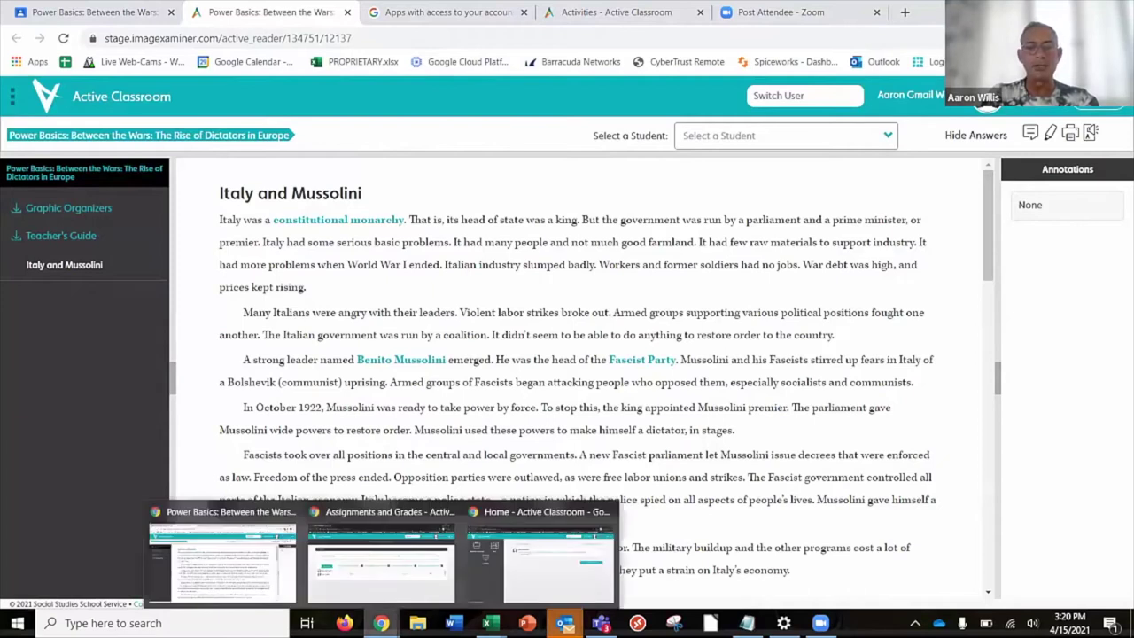
pyautogui.click(530, 595)
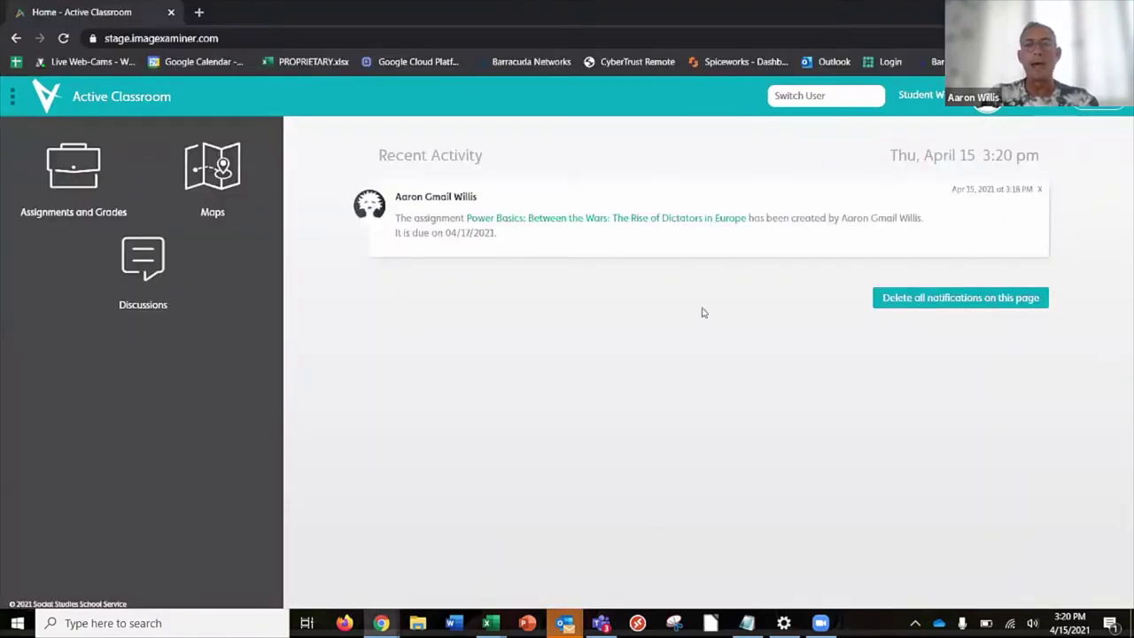
pyautogui.click(666, 220)
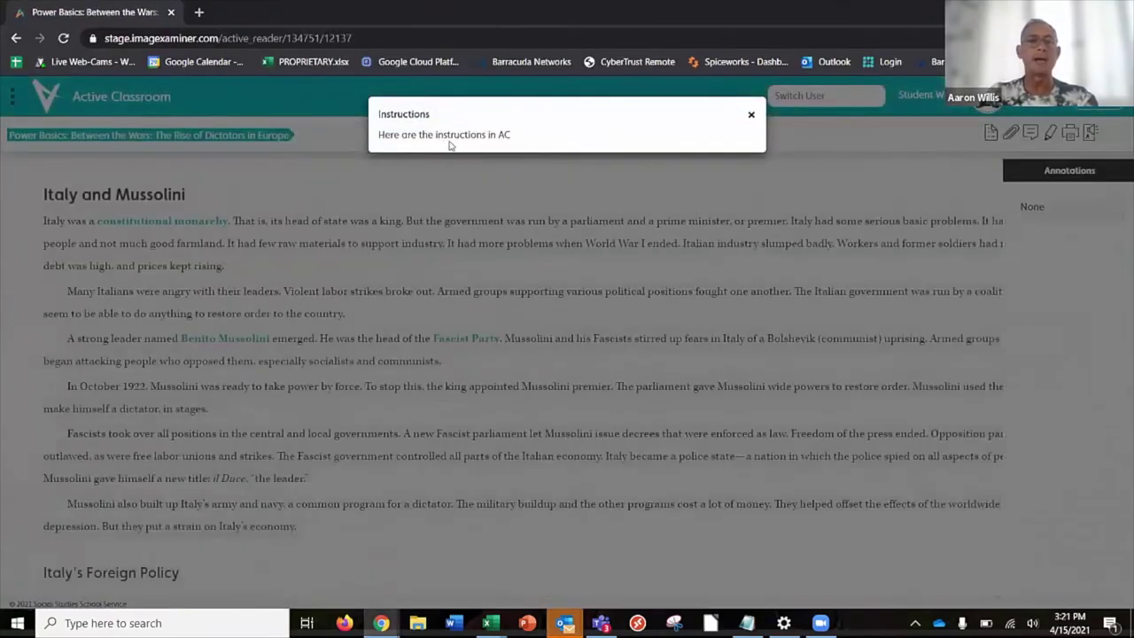
pyautogui.click(749, 117)
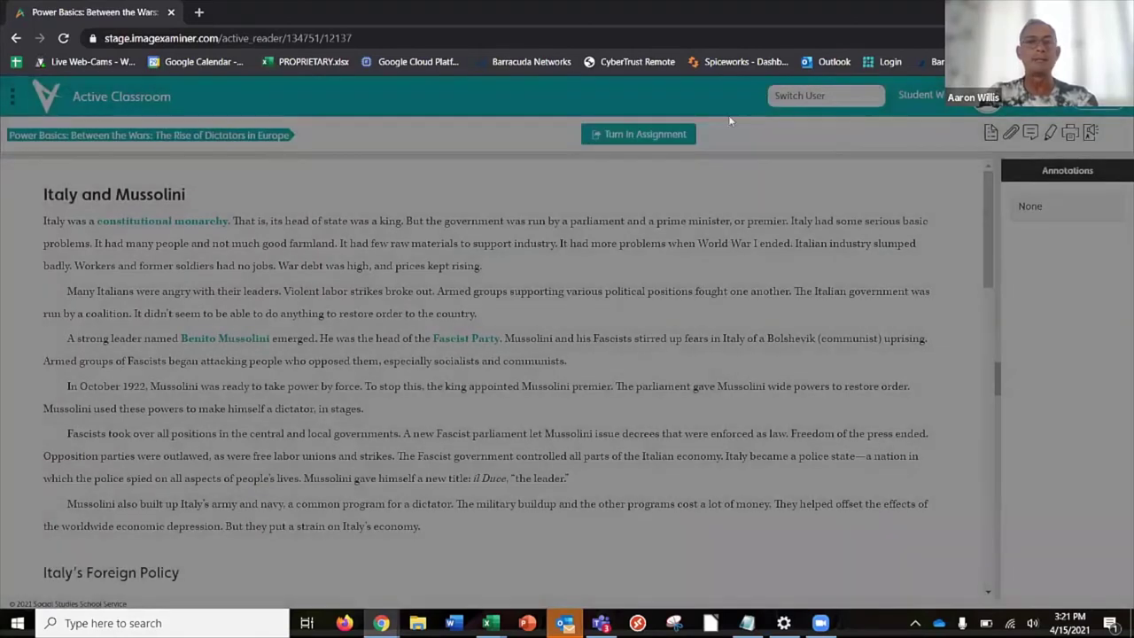
# Step: Answer the open question about how else the United Nations could get Iraq to obey with "They can use sanctions."
pyautogui.scroll(-1, 483, 260)
pyautogui.scroll(1, 483, 260)
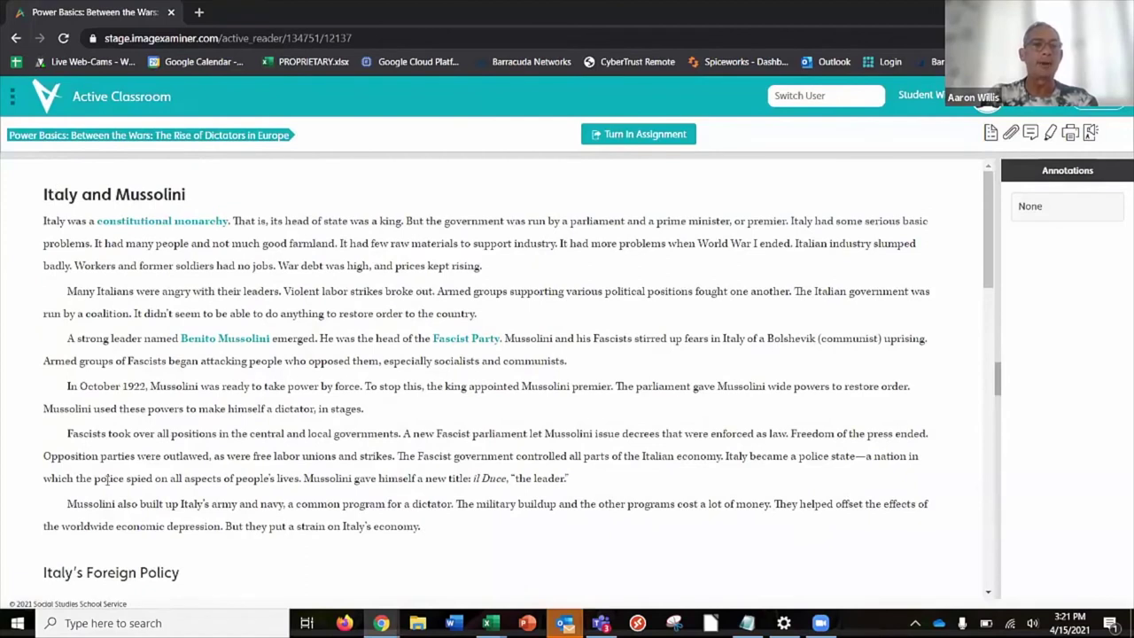
pyautogui.scroll(-7, 107, 479)
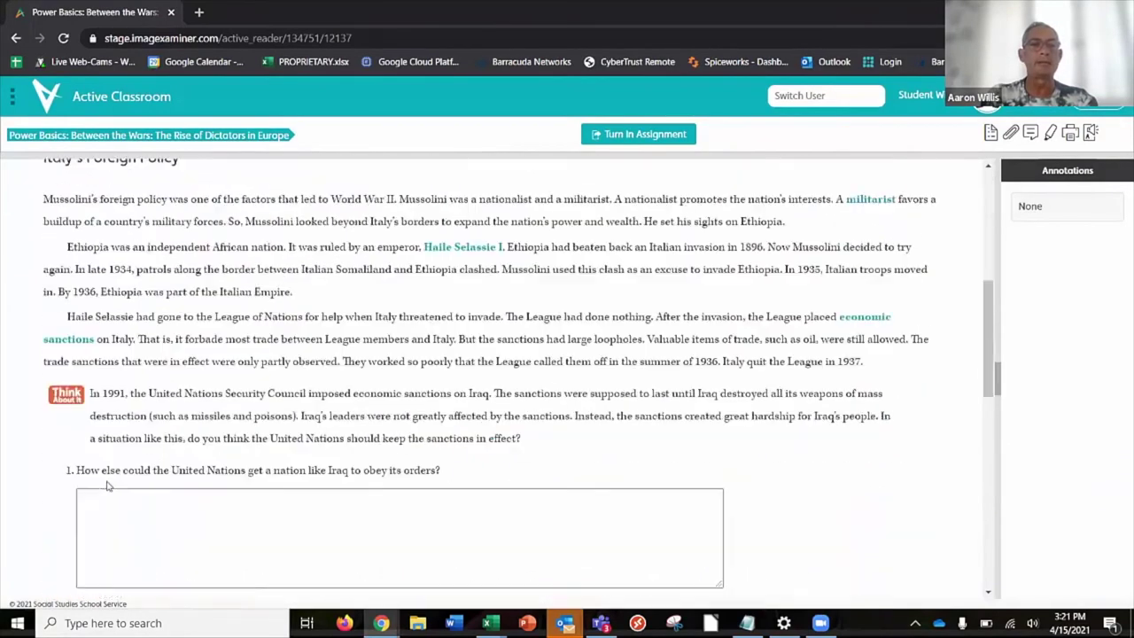
pyautogui.scroll(-3, 106, 486)
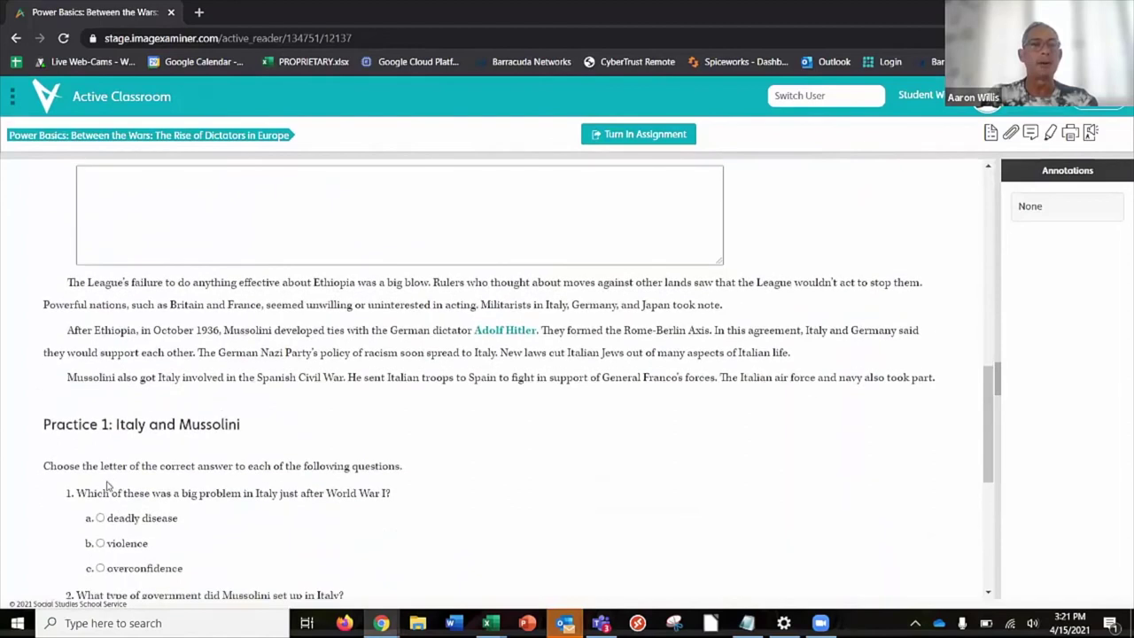
pyautogui.scroll(2, 108, 484)
pyautogui.scroll(-1, 107, 481)
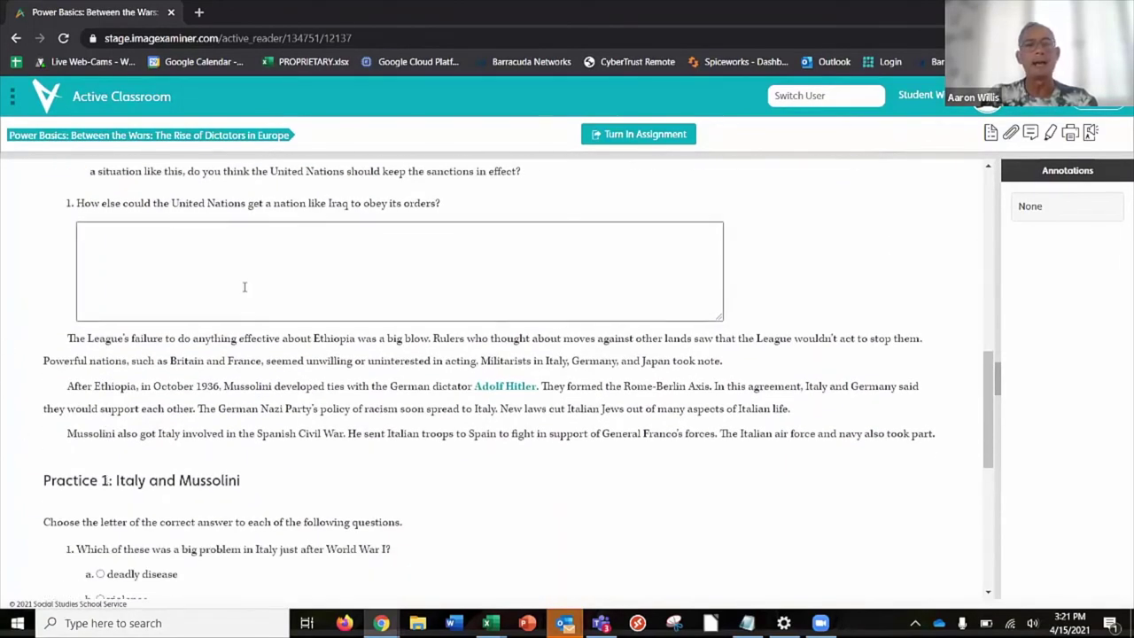
pyautogui.scroll(1, 280, 271)
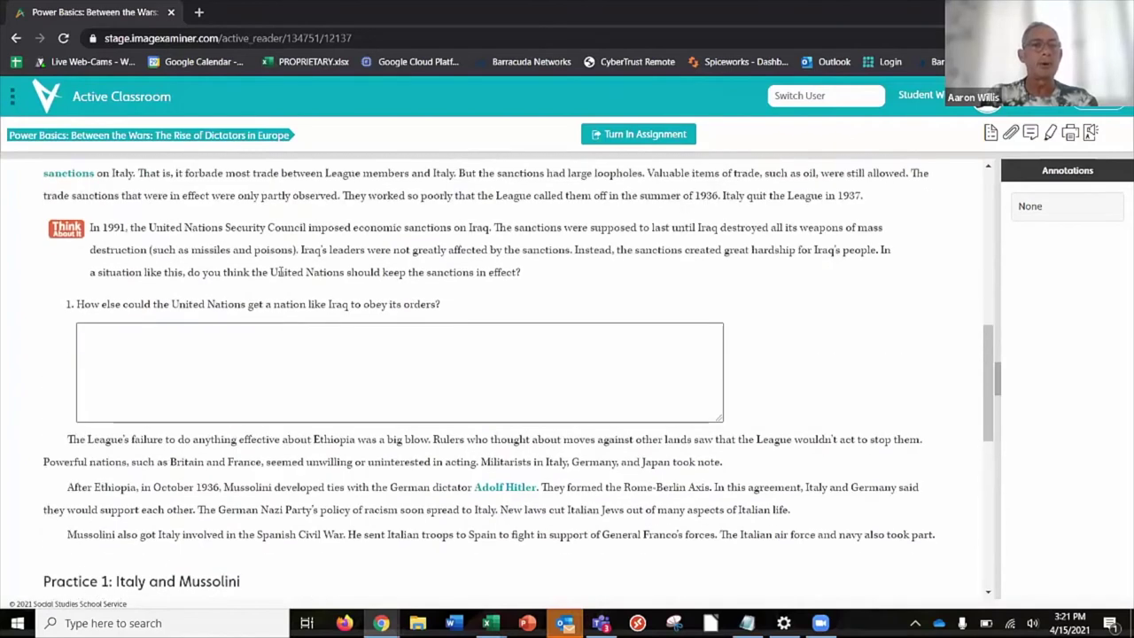
pyautogui.scroll(-1, 281, 271)
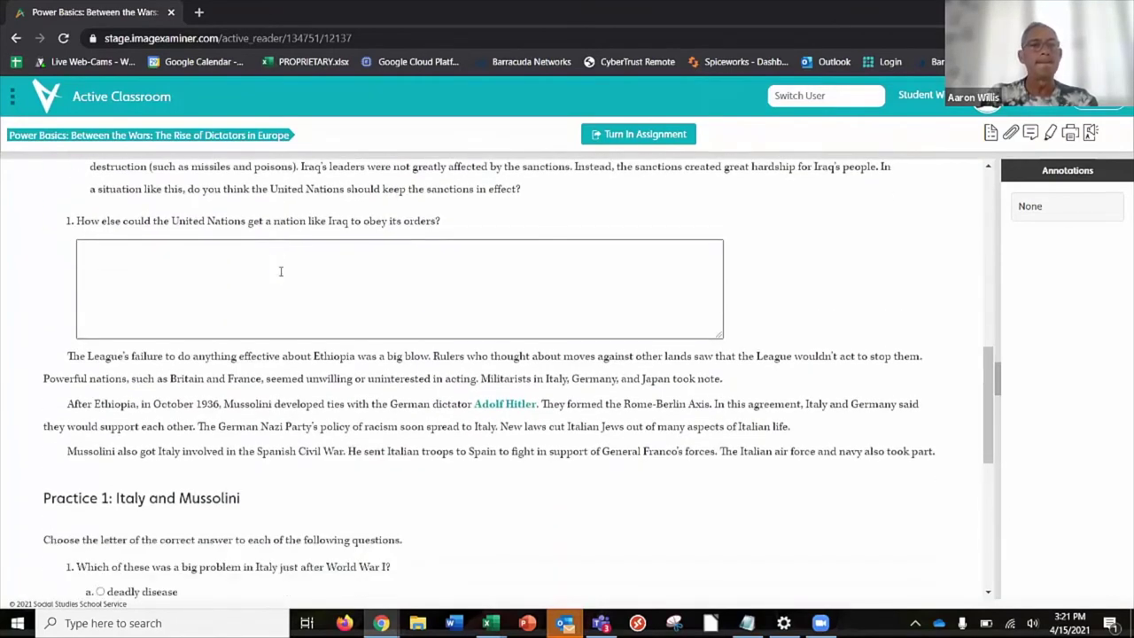
pyautogui.click(100, 260)
pyautogui.write('They can ')
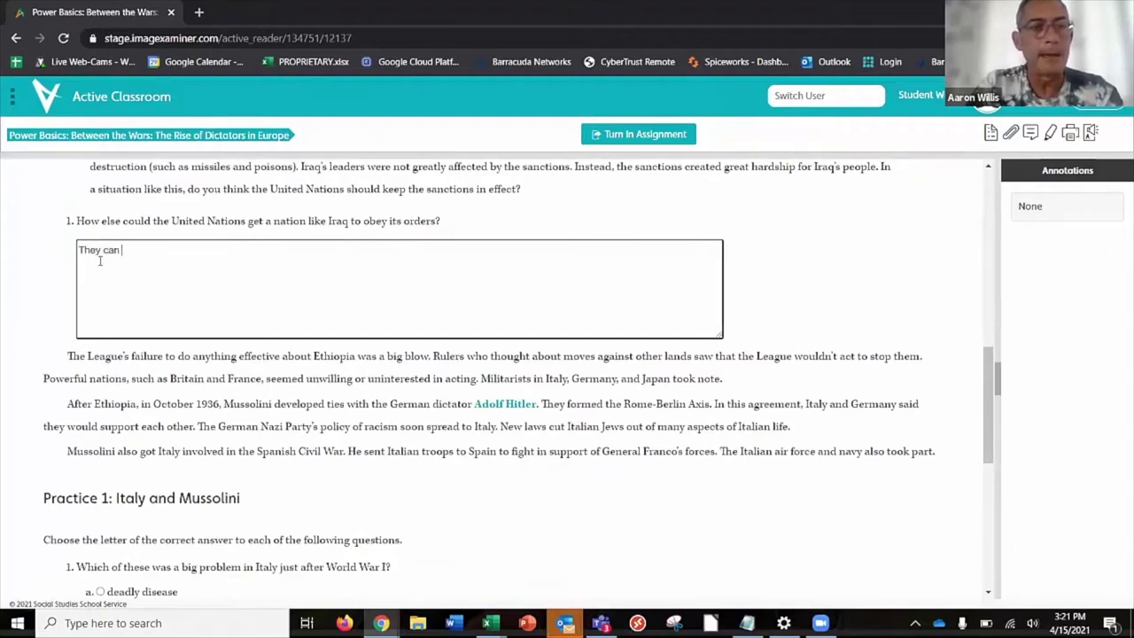
pyautogui.write('use sanctions')
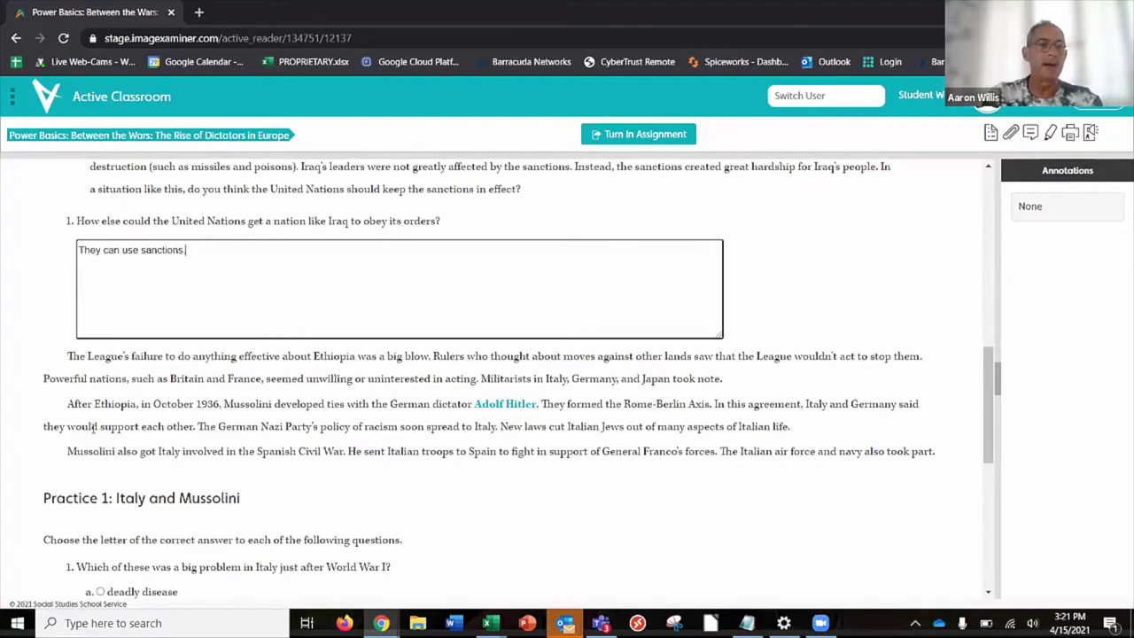
# Step: Answer the five Practice 1 questions with deadly disease, police state, Ethiopia, war crime trials and France
pyautogui.scroll(-2, 91, 426)
pyautogui.scroll(-2, 93, 431)
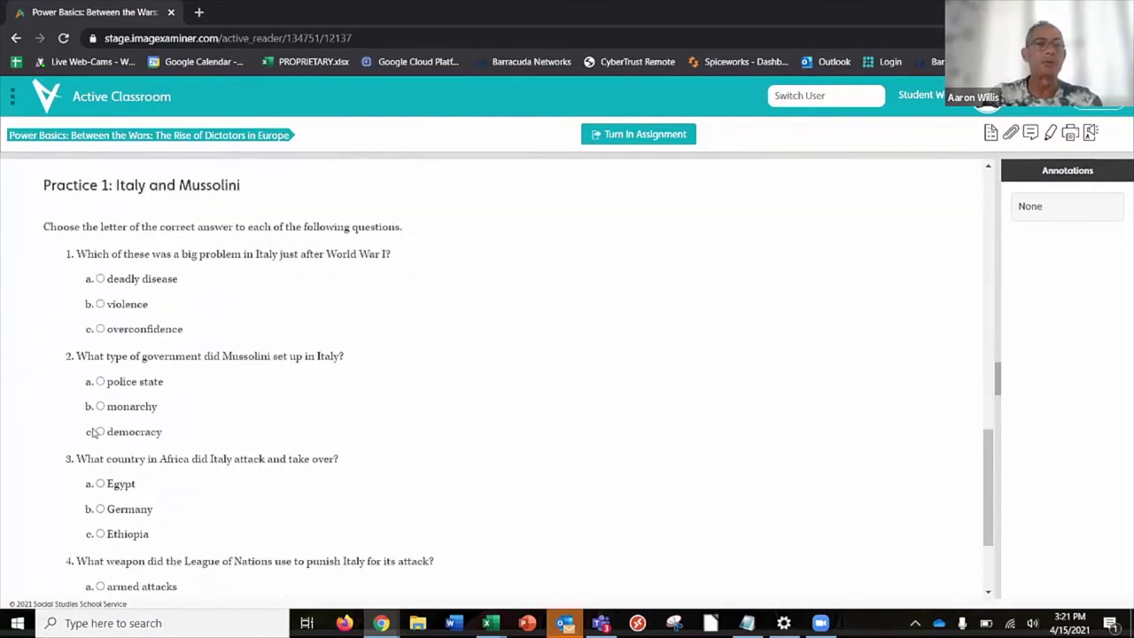
pyautogui.click(101, 279)
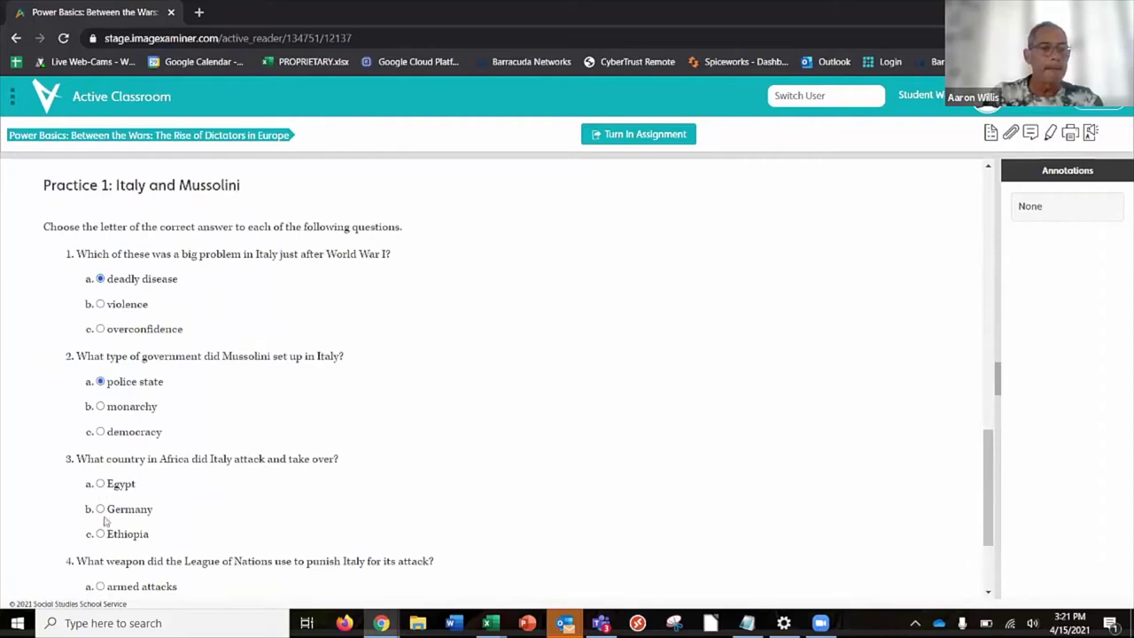
pyautogui.click(100, 534)
pyautogui.scroll(-2, 148, 523)
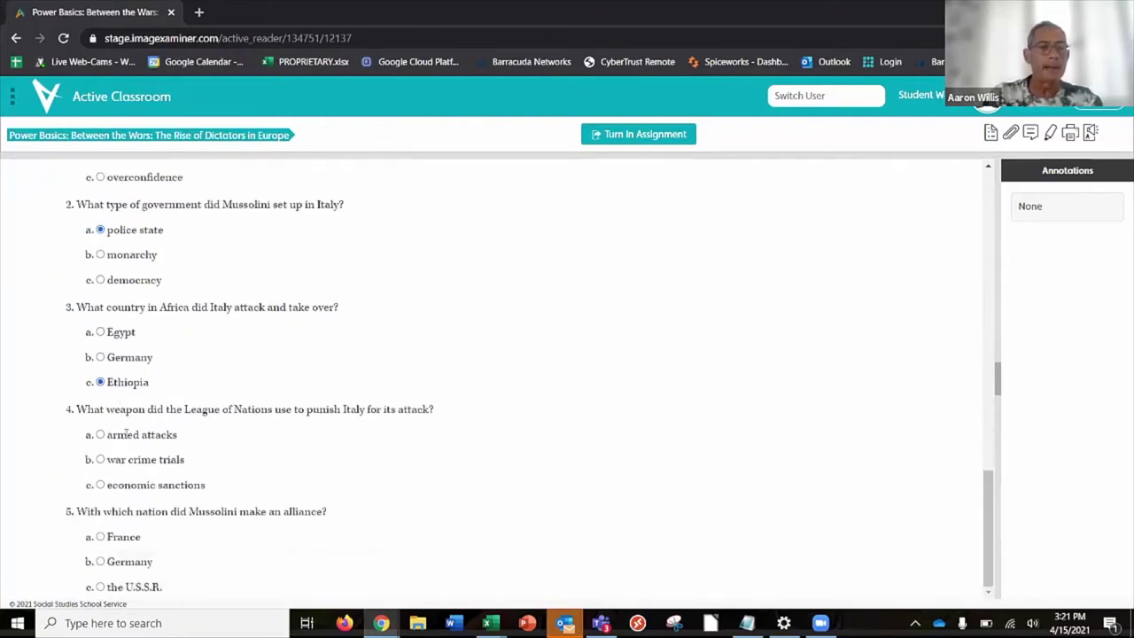
pyautogui.click(100, 460)
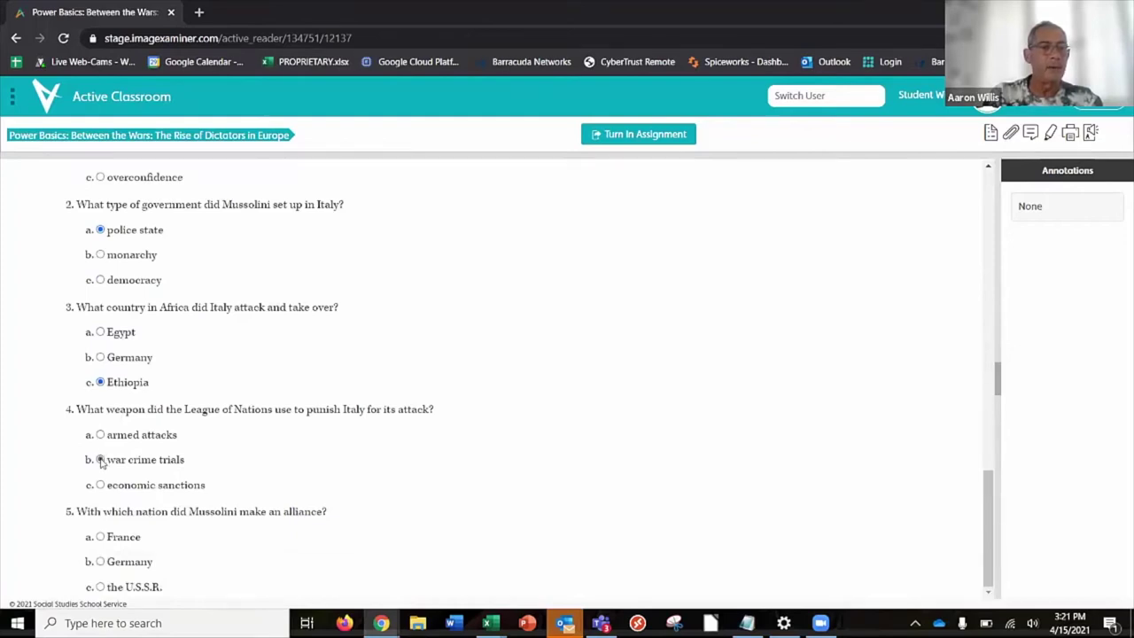
pyautogui.click(100, 538)
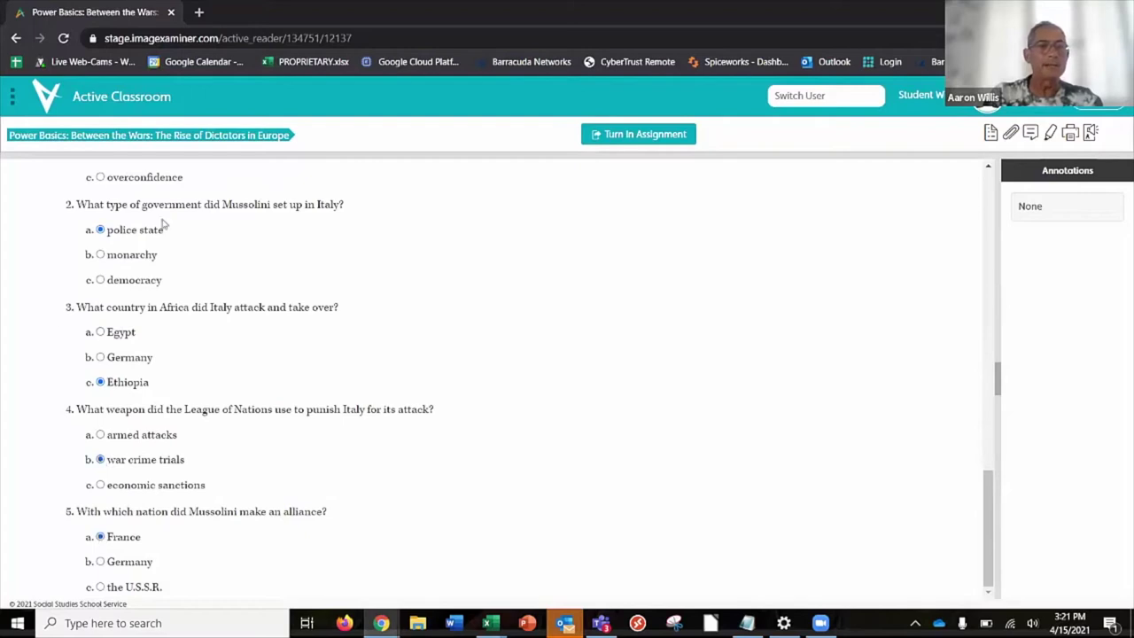
# Step: Turn in the student's completed assignment, confirm the submission and review the submitted answers through the practice questions
pyautogui.scroll(6, 310, 326)
pyautogui.scroll(4, 310, 324)
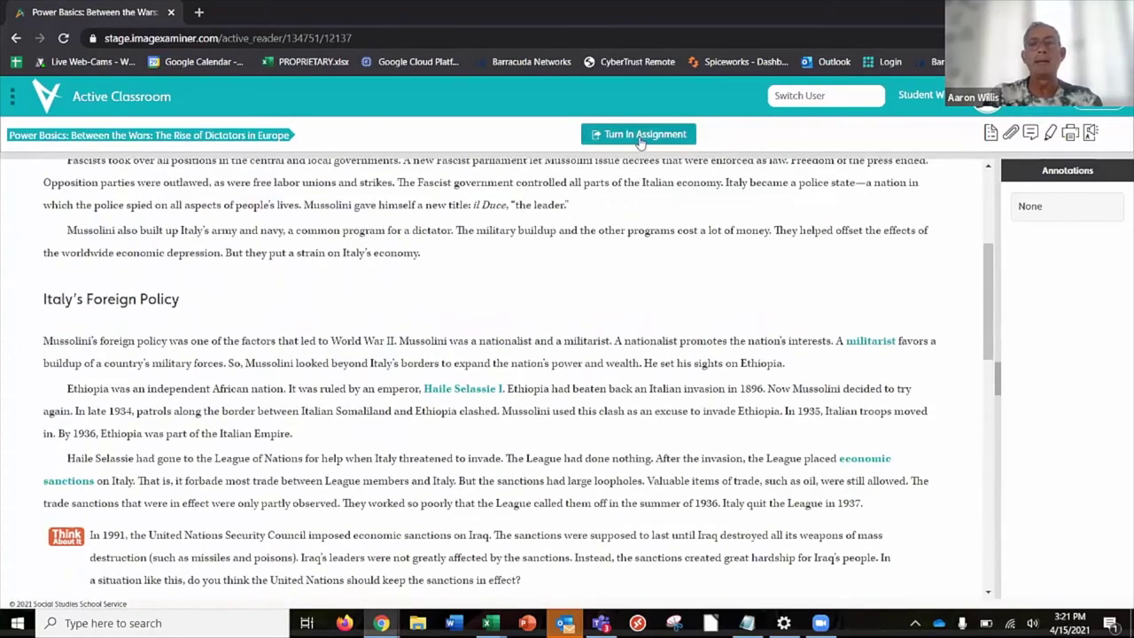
pyautogui.click(640, 138)
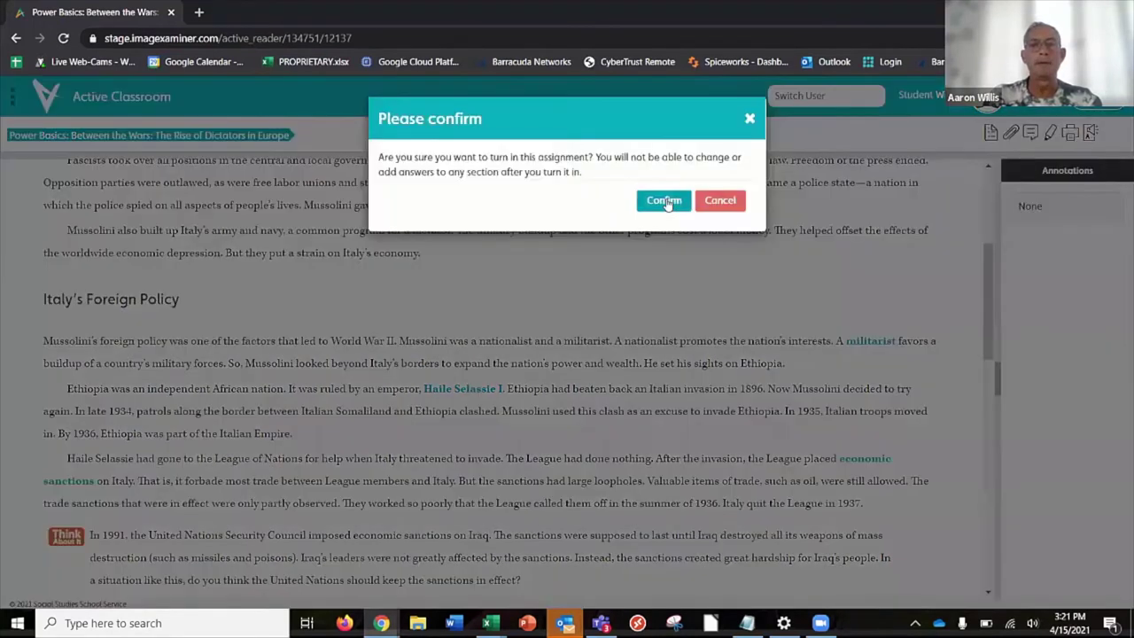
pyautogui.click(666, 200)
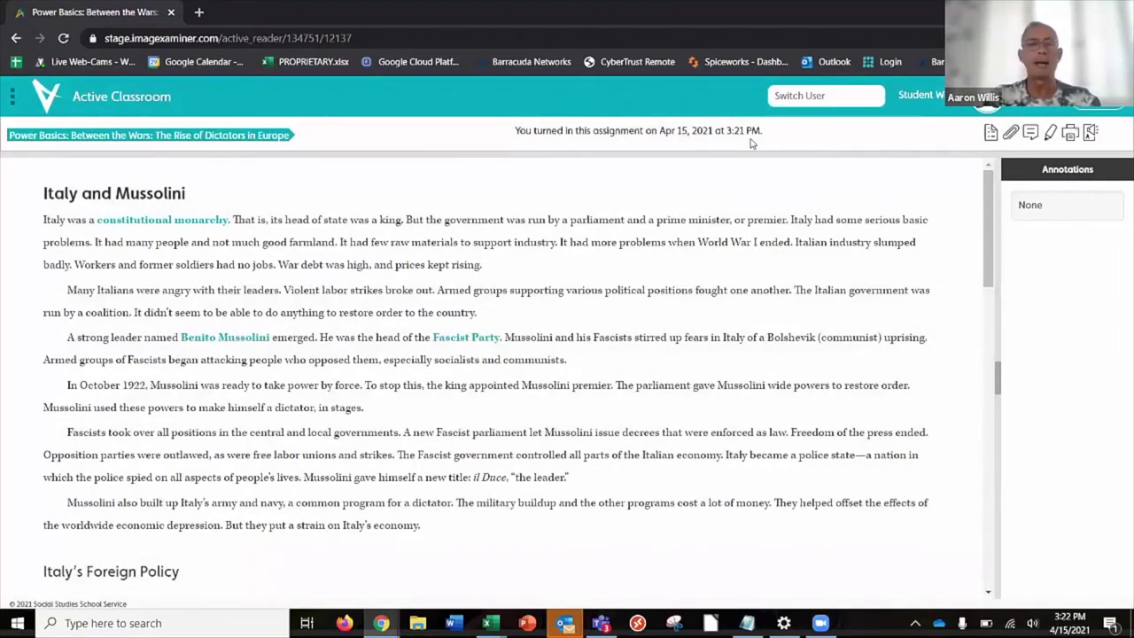
pyautogui.scroll(-3, 177, 416)
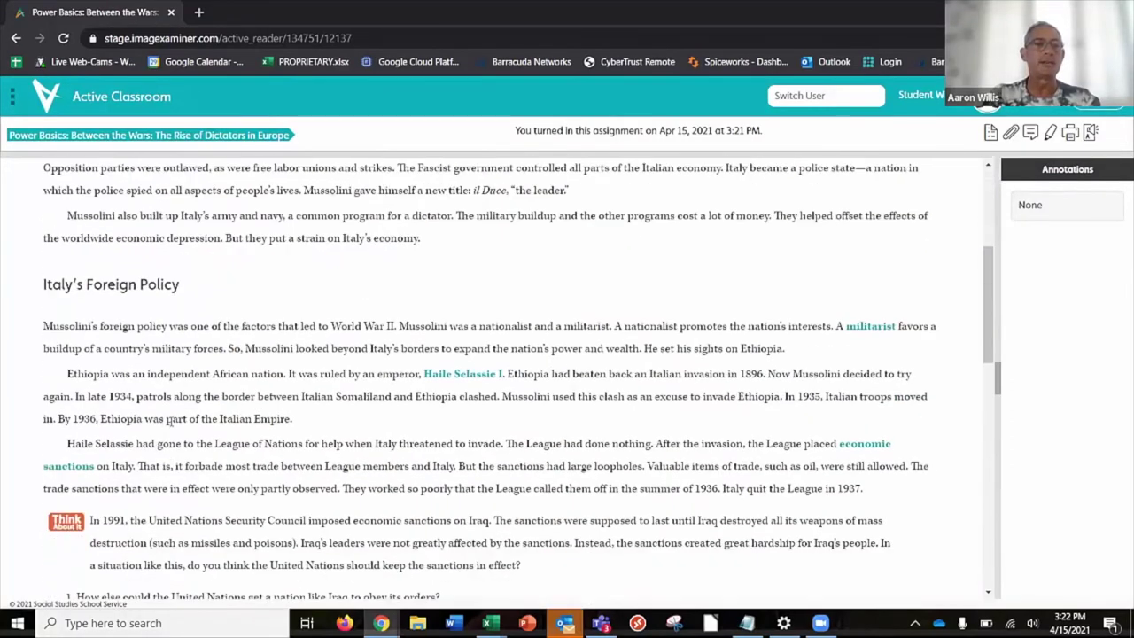
pyautogui.scroll(-3, 168, 419)
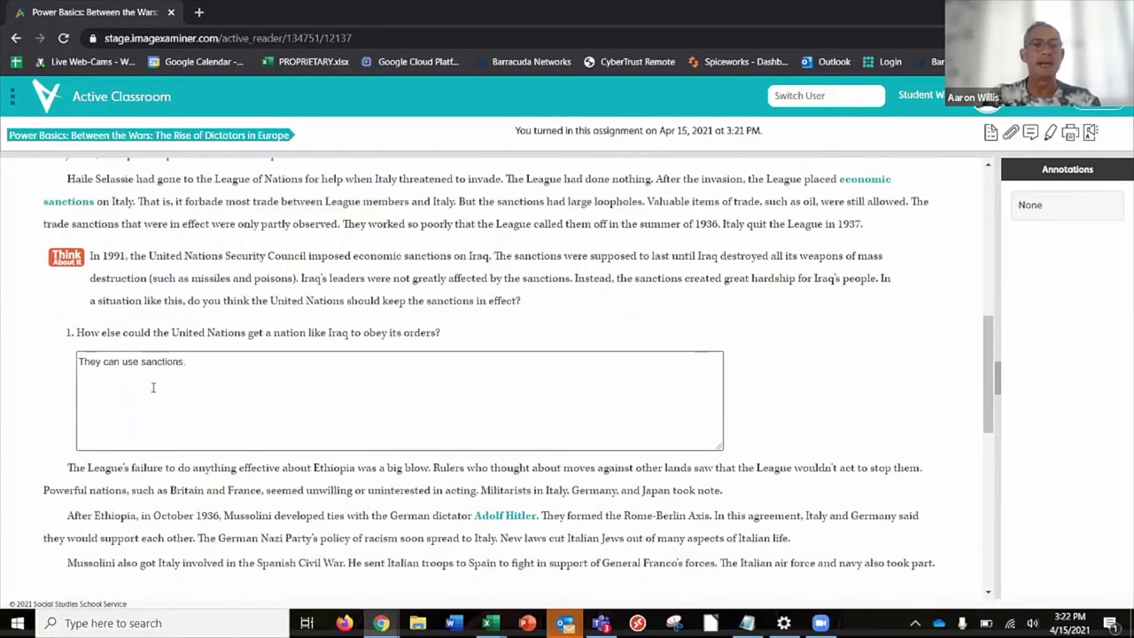
pyautogui.scroll(-5, 153, 387)
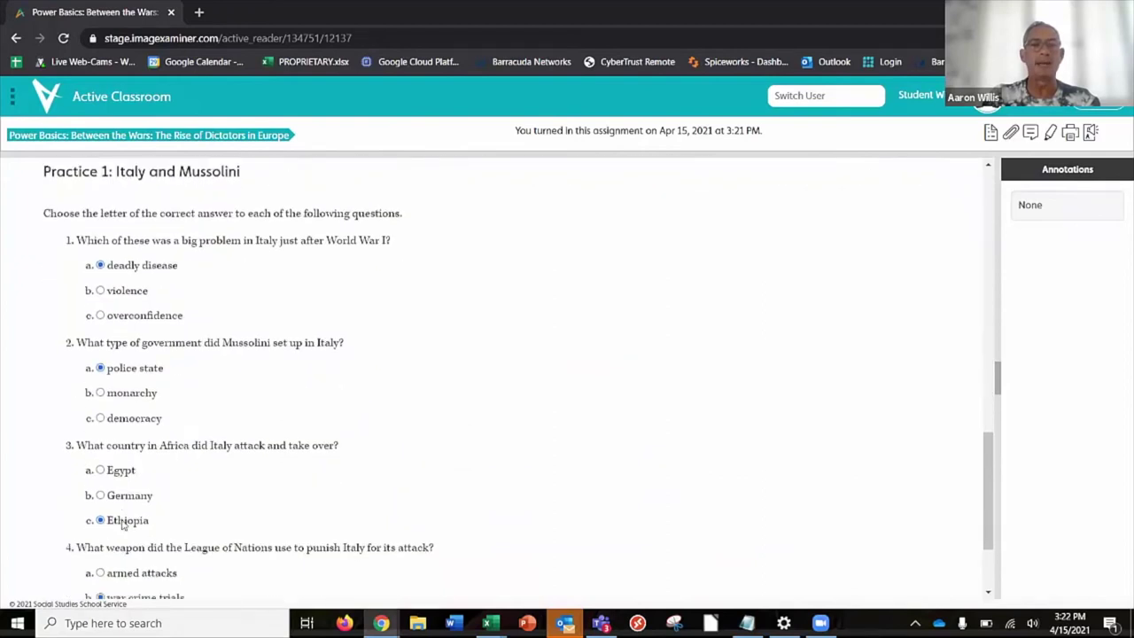
pyautogui.scroll(-2, 124, 525)
pyautogui.scroll(15, 123, 525)
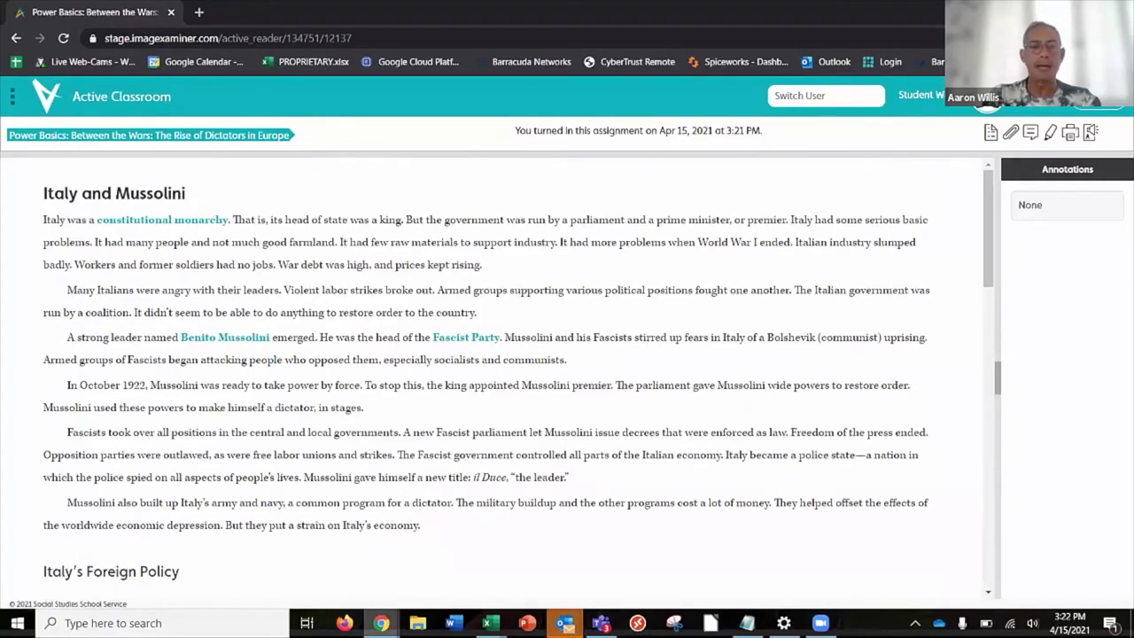
# Step: Return to the teacher's Active Classroom home page and open the completed Rise of Dictators in Europe assignment for grading from its notification
pyautogui.moveTo(381, 623)
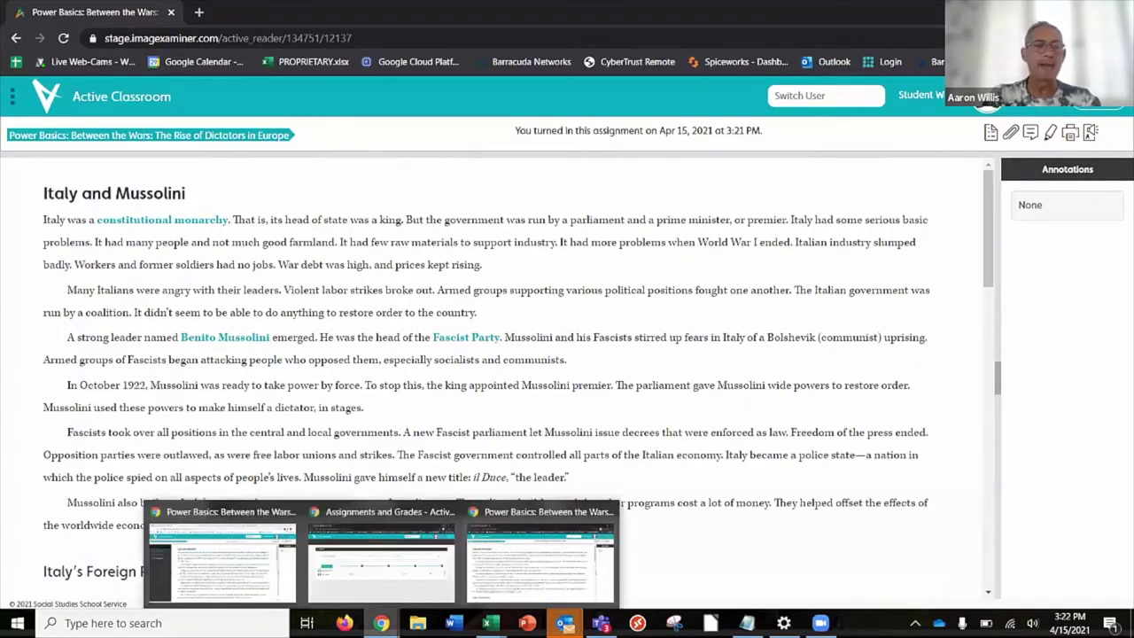
pyautogui.click(240, 574)
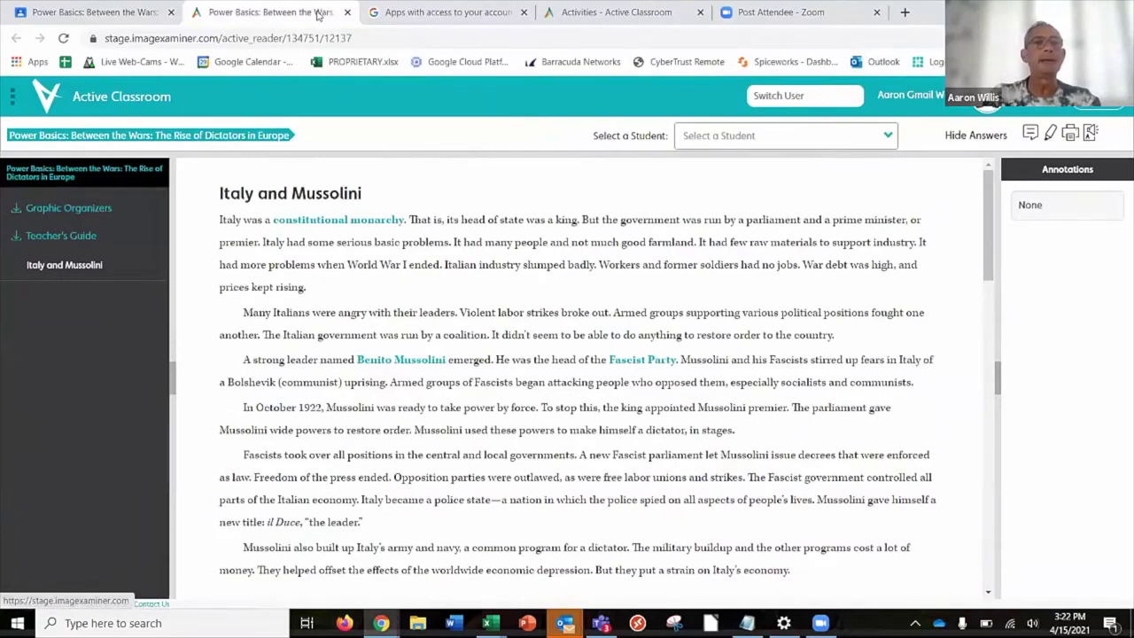
pyautogui.click(589, 13)
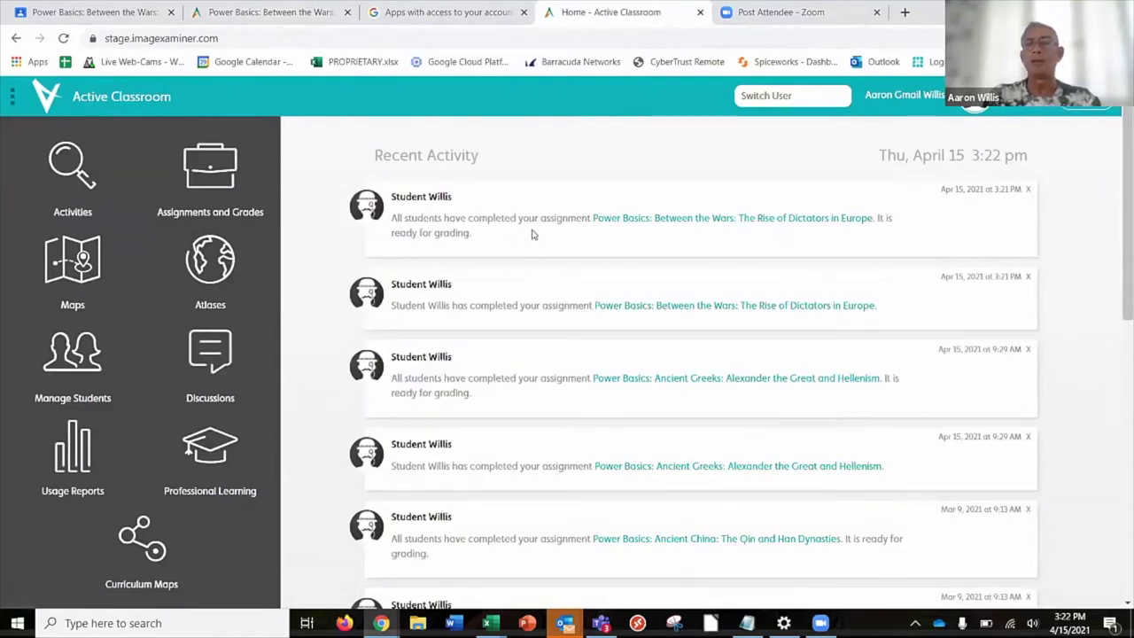
pyautogui.click(780, 227)
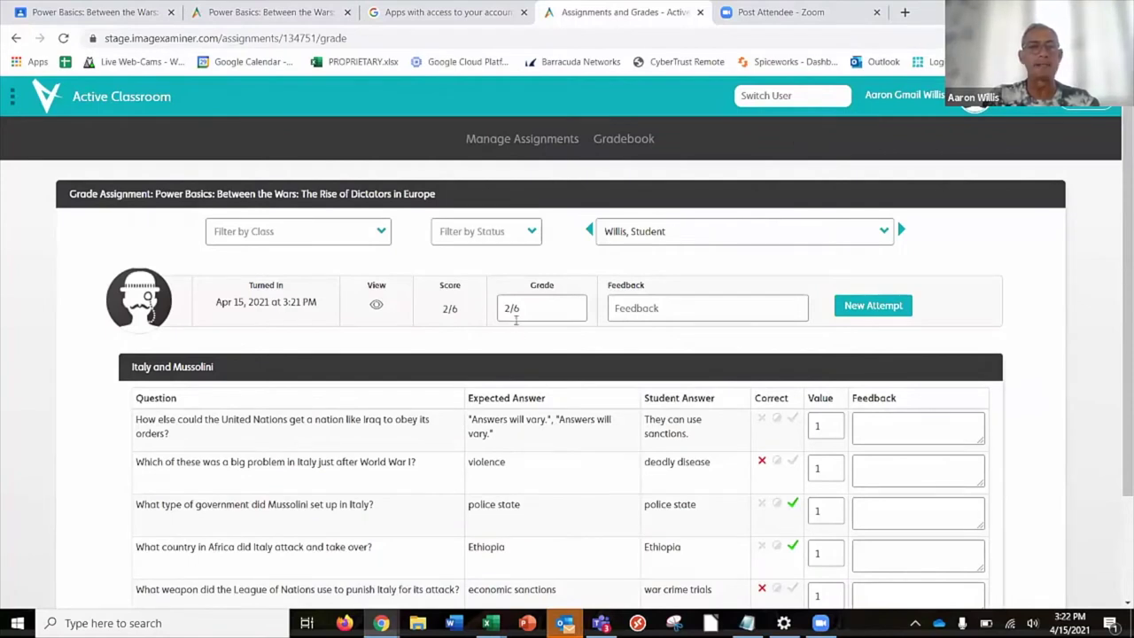
# Step: Mark the student's answer to the United Nations question as correct and set that question's value to 2
pyautogui.scroll(-3, 656, 436)
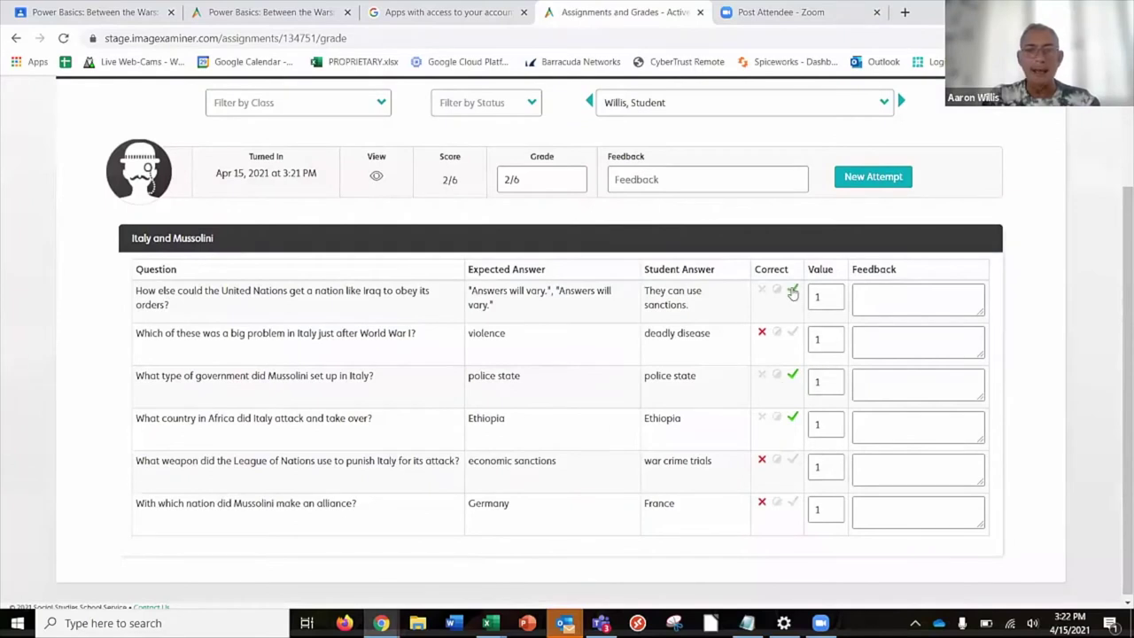
pyautogui.click(793, 293)
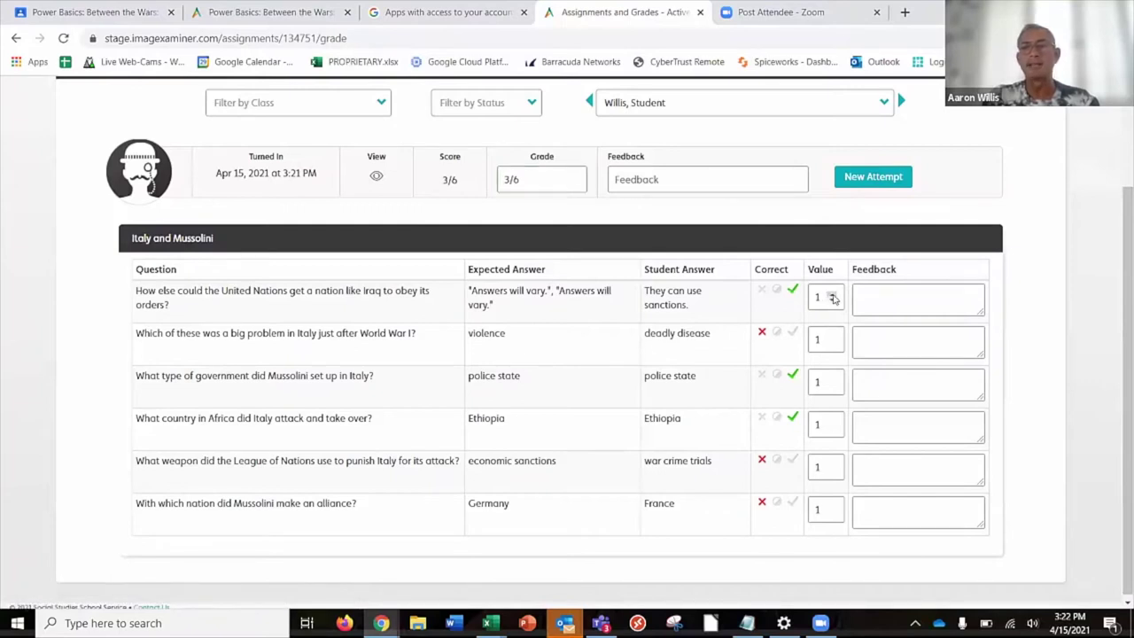
pyautogui.click(830, 294)
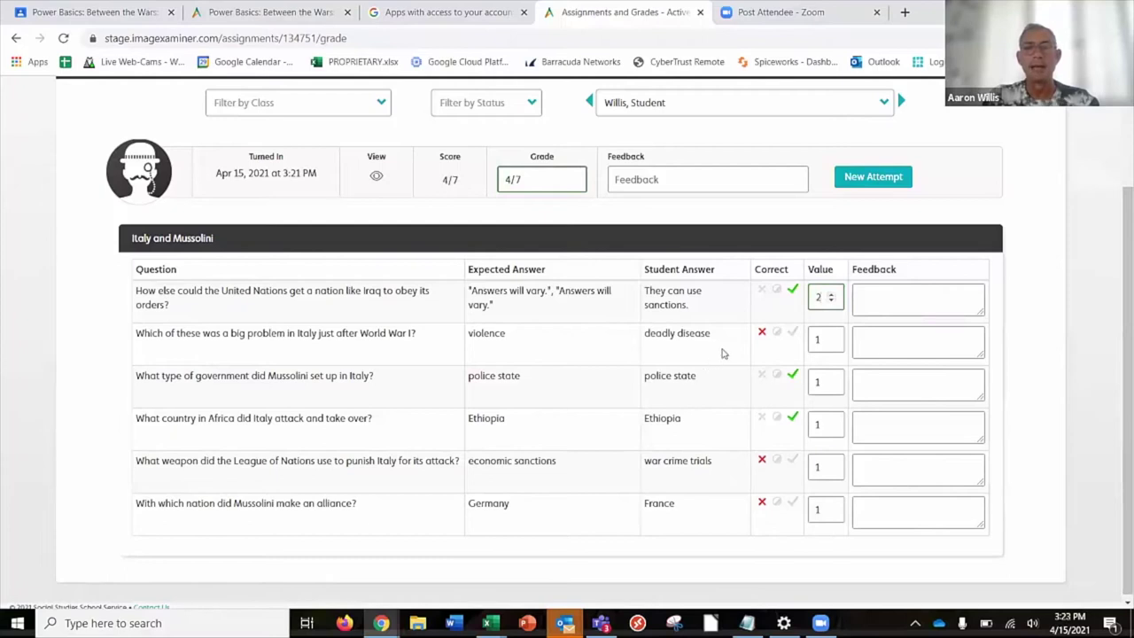
# Step: Open the gradebook and start publishing the grades for the Power Basics: Between the Wars assignment
pyautogui.scroll(3, 645, 489)
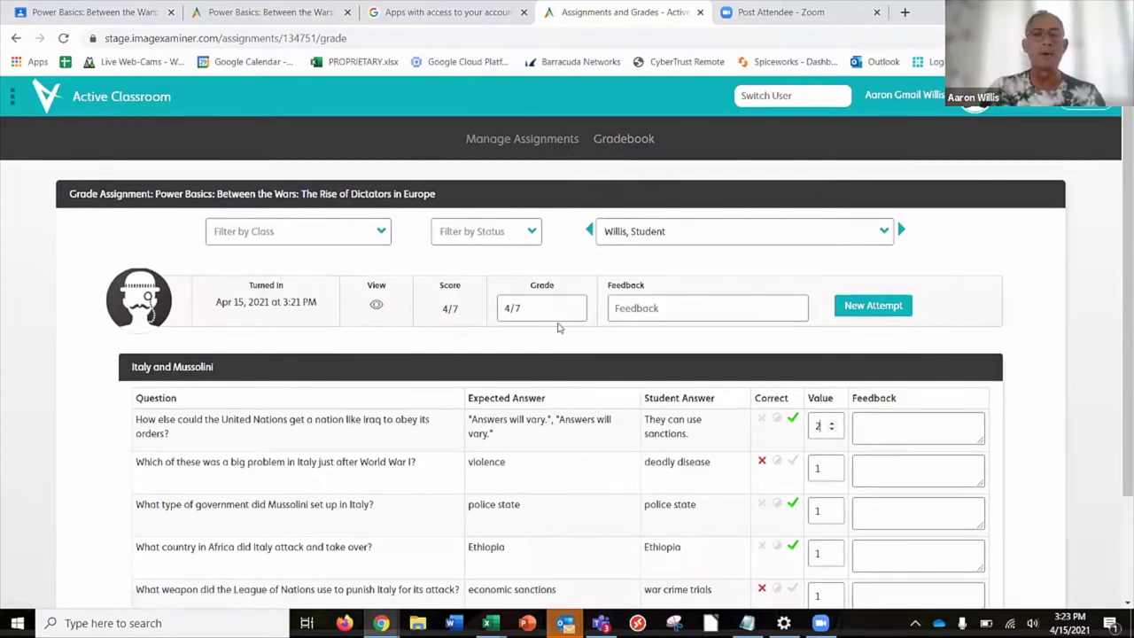
pyautogui.click(622, 141)
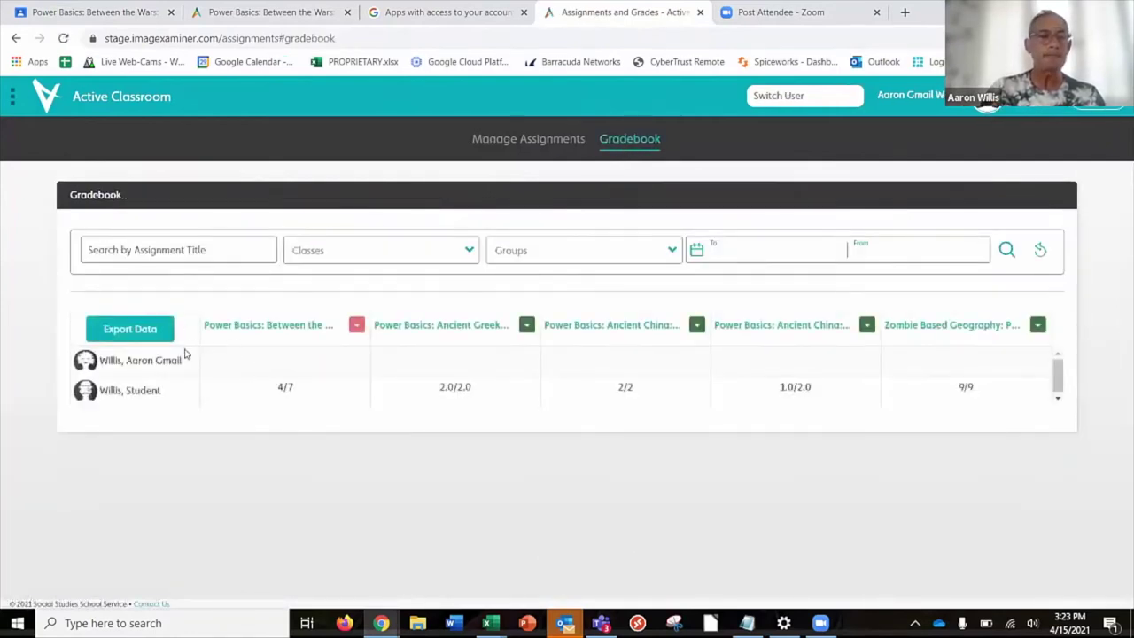
pyautogui.click(357, 328)
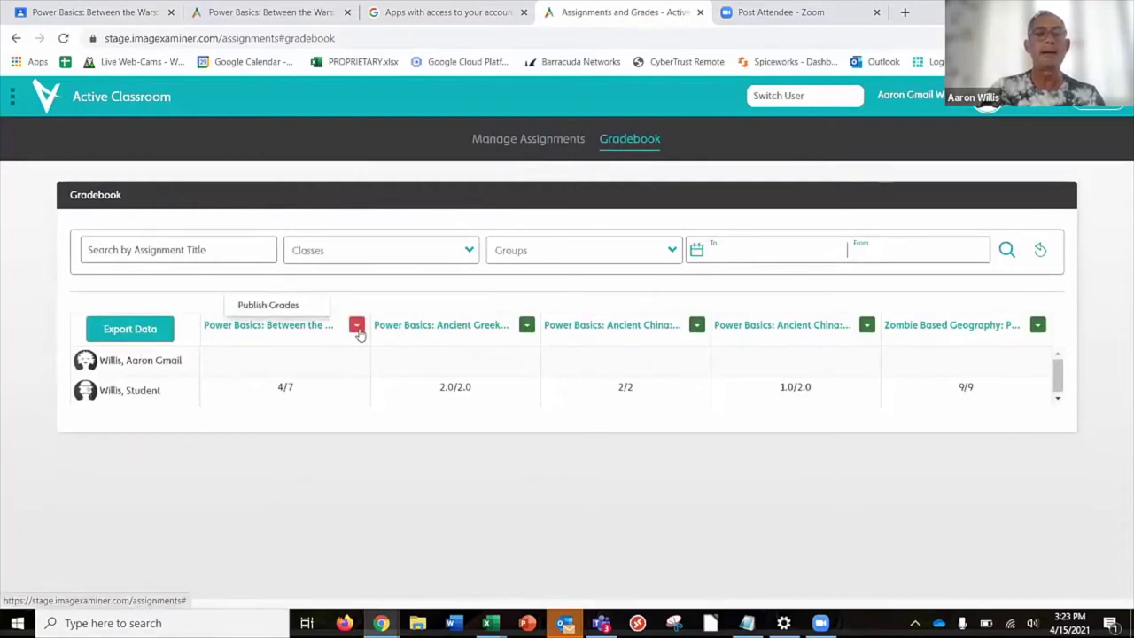
pyautogui.click(269, 305)
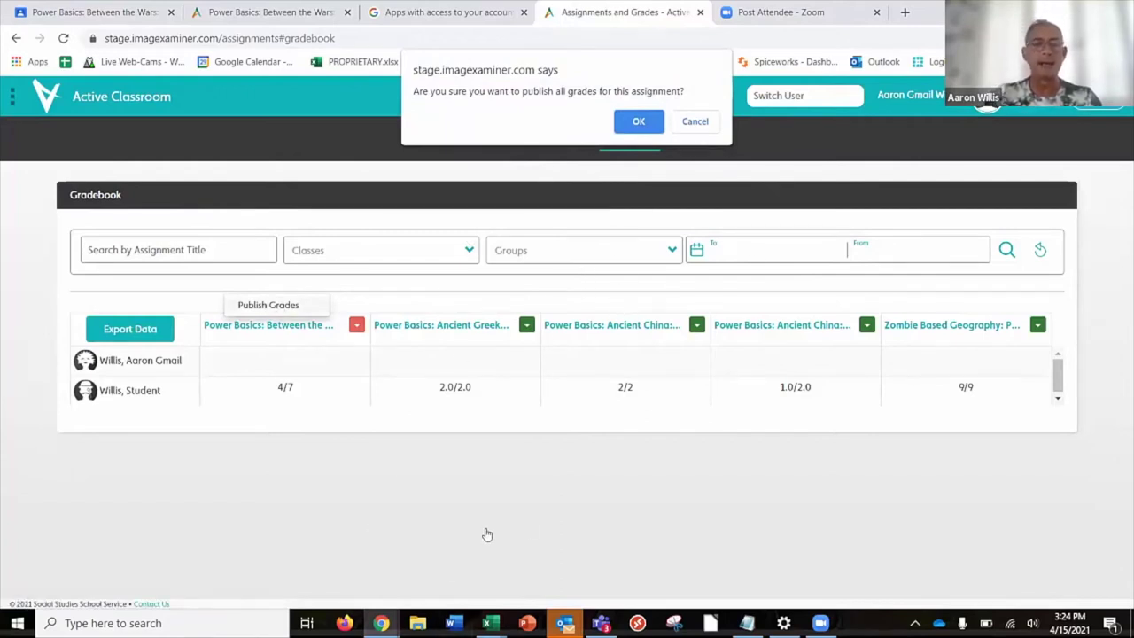
# Step: Switch to the student's Active Classroom window, reload its home page and view the student's assignments and grades
pyautogui.moveTo(381, 622)
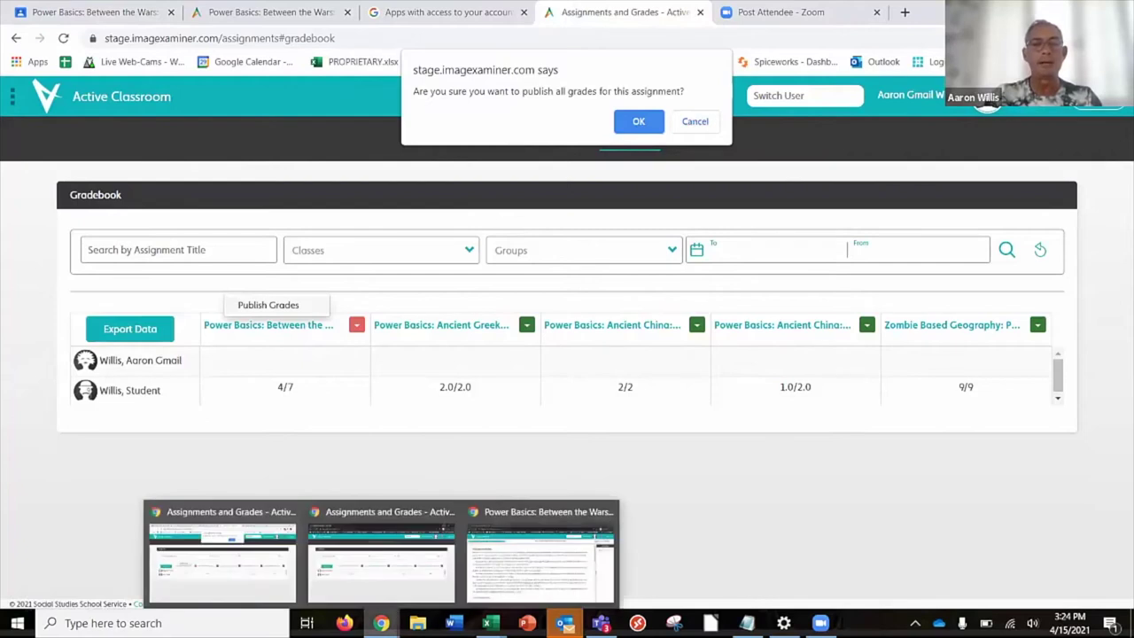
pyautogui.click(421, 594)
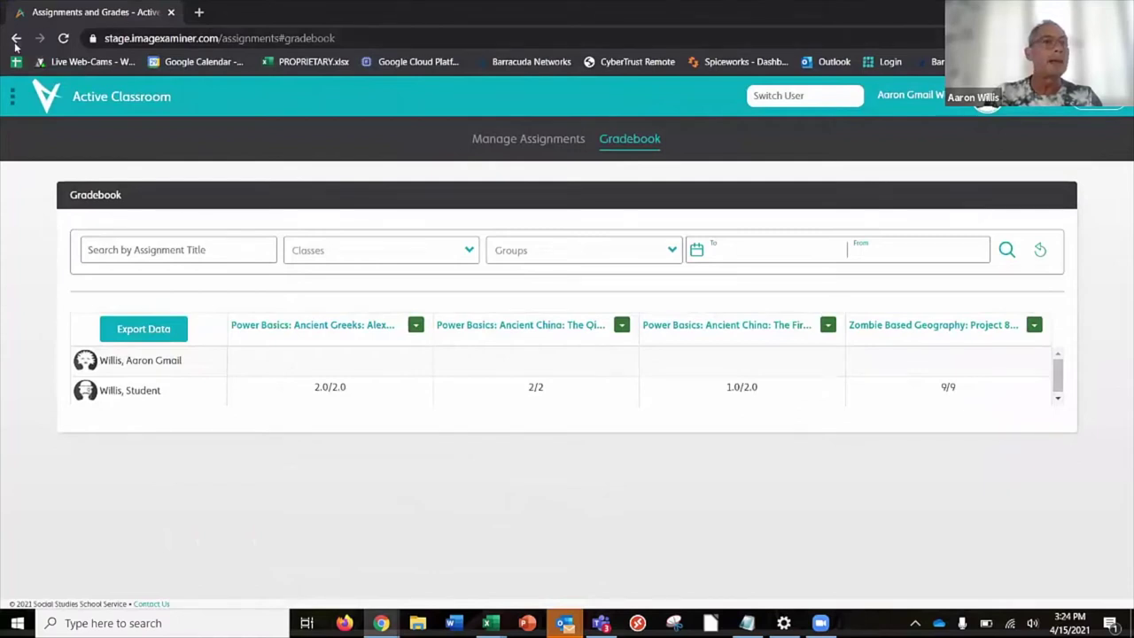
pyautogui.click(42, 102)
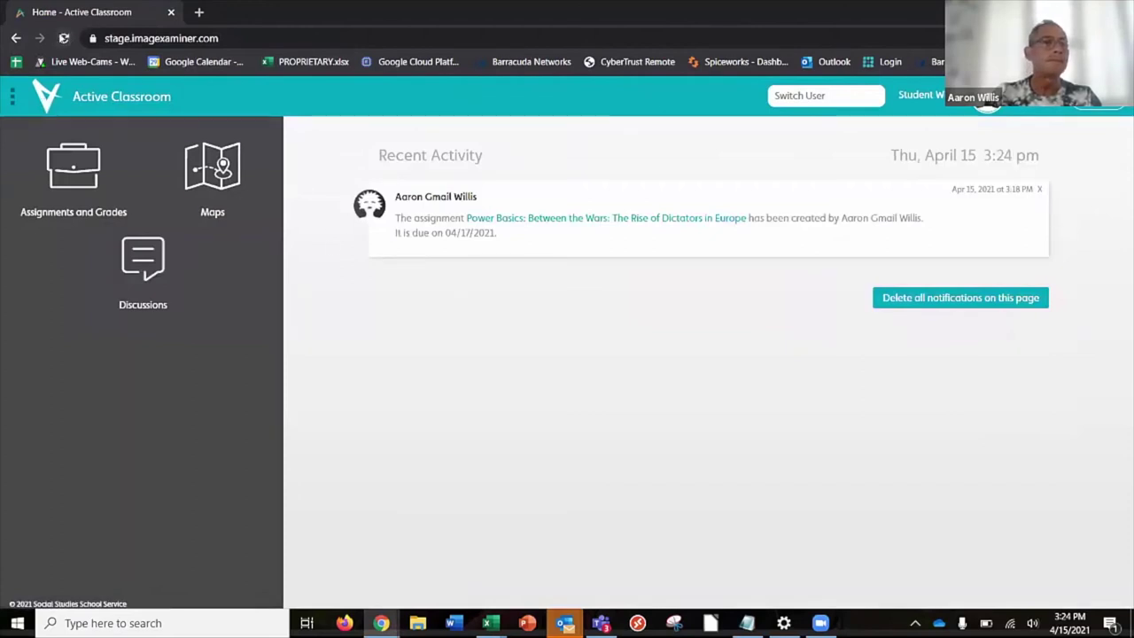
pyautogui.click(64, 38)
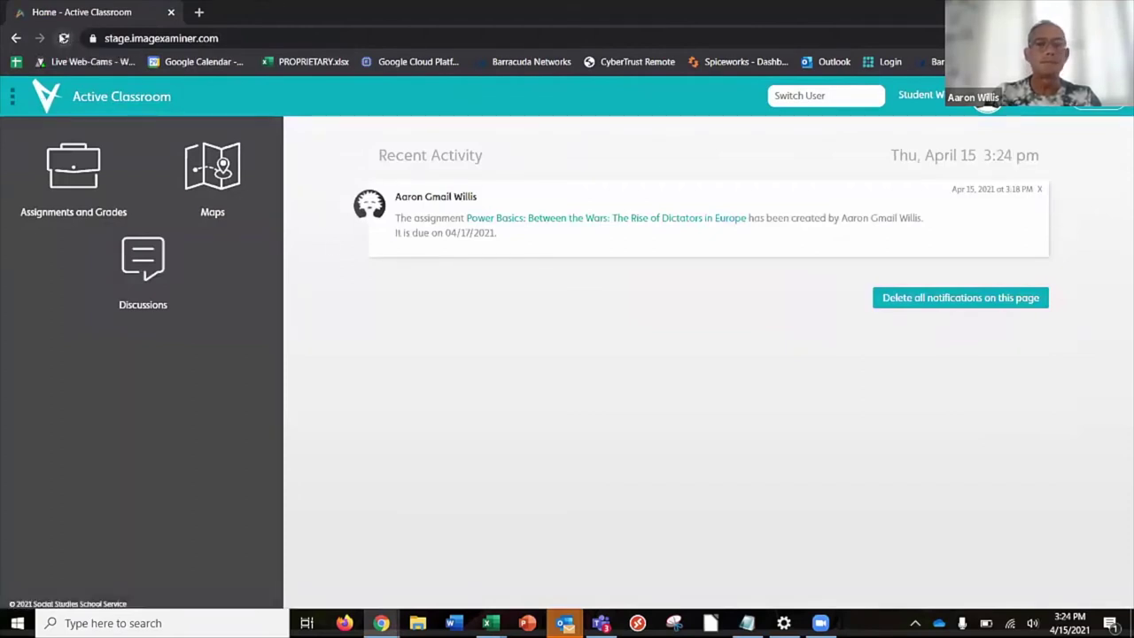
pyautogui.click(74, 179)
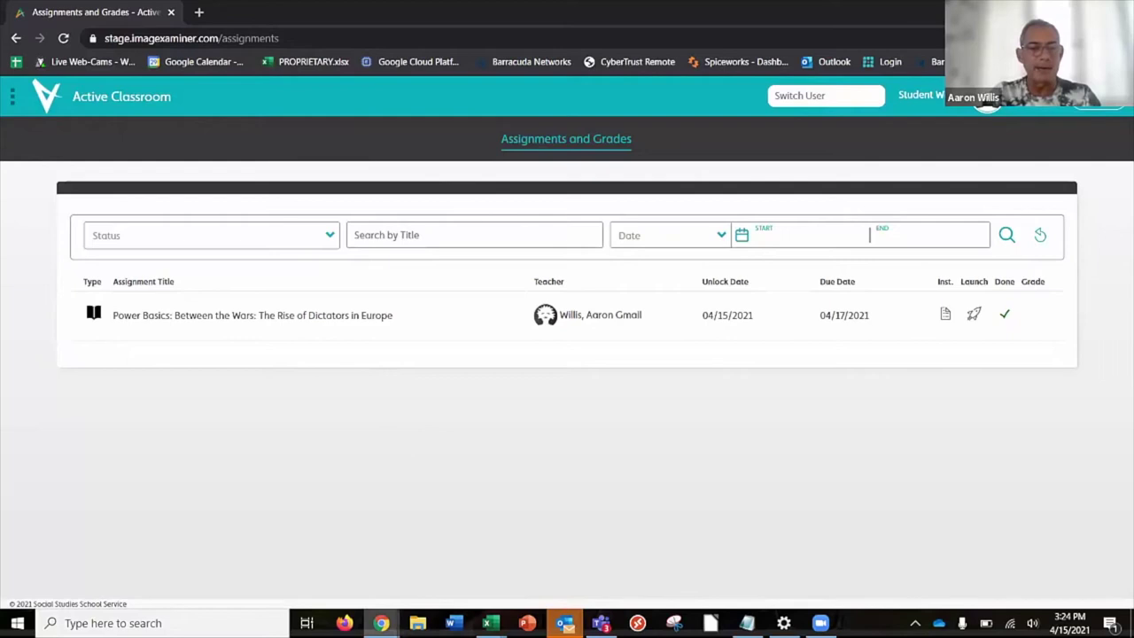
# Step: Return to the teacher's gradebook and publish all grades for the Power Basics: Between the Wars assignment
pyautogui.moveTo(381, 623)
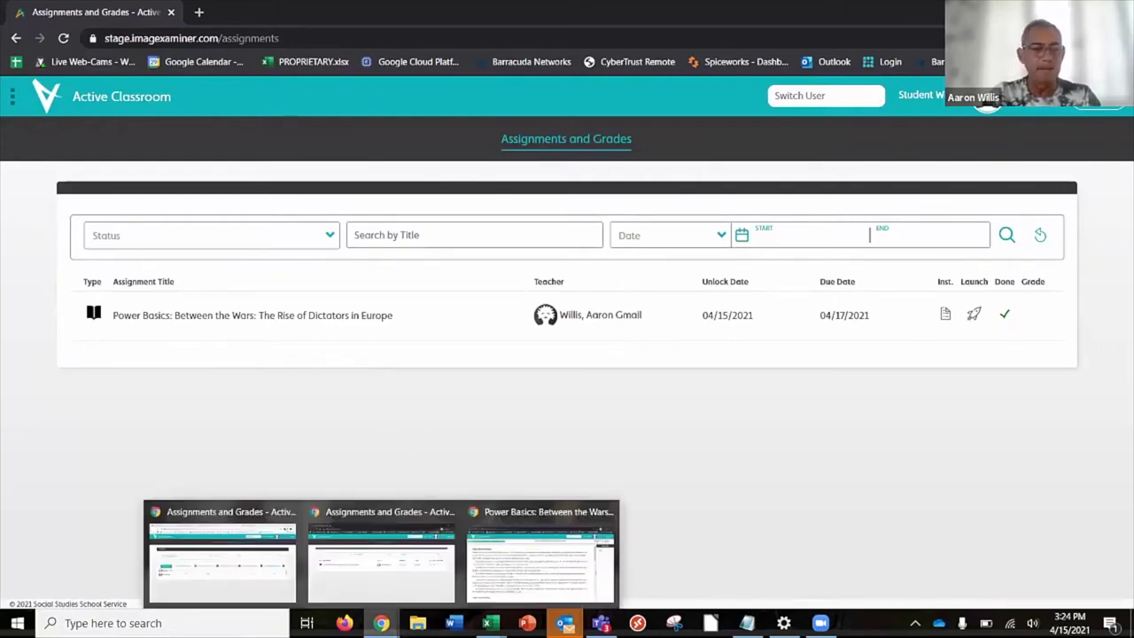
pyautogui.click(233, 595)
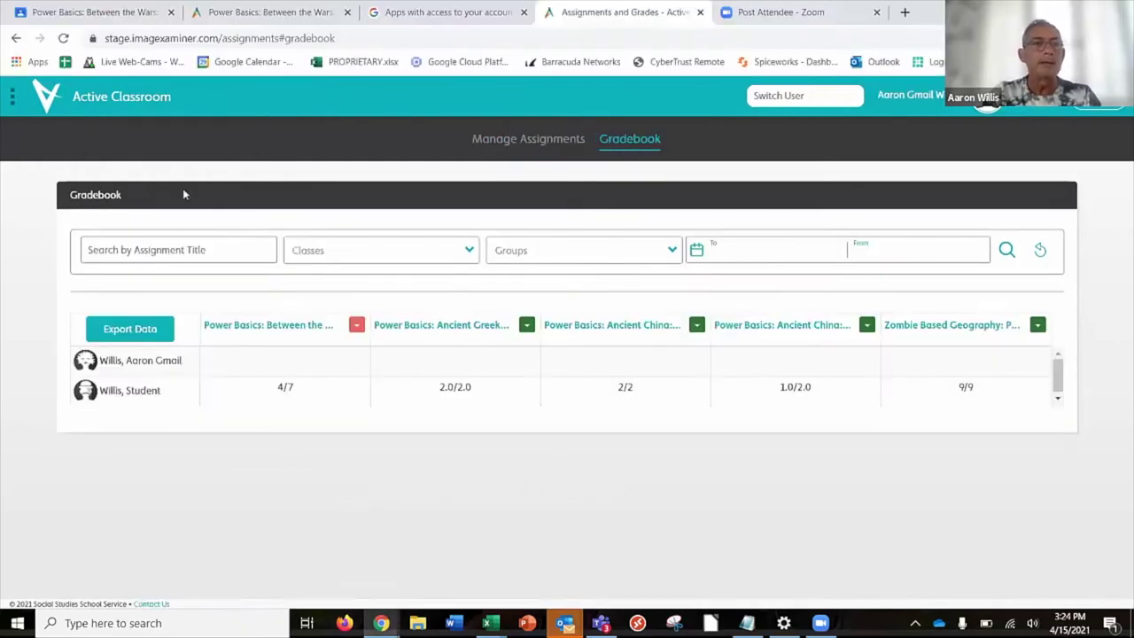
pyautogui.click(357, 326)
pyautogui.click(287, 311)
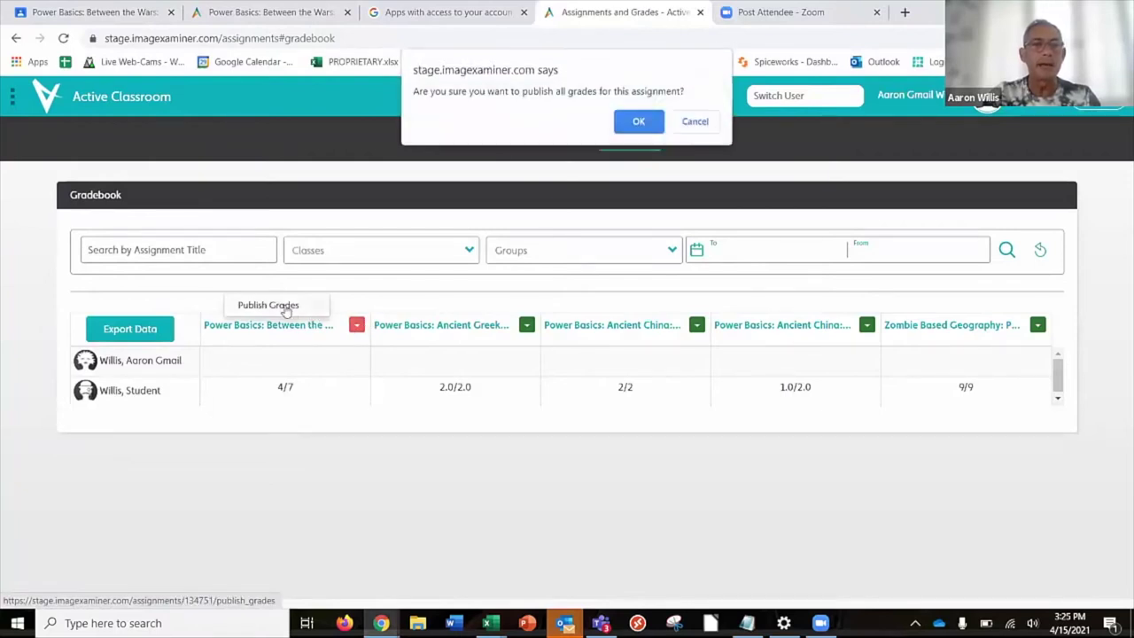
pyautogui.click(638, 121)
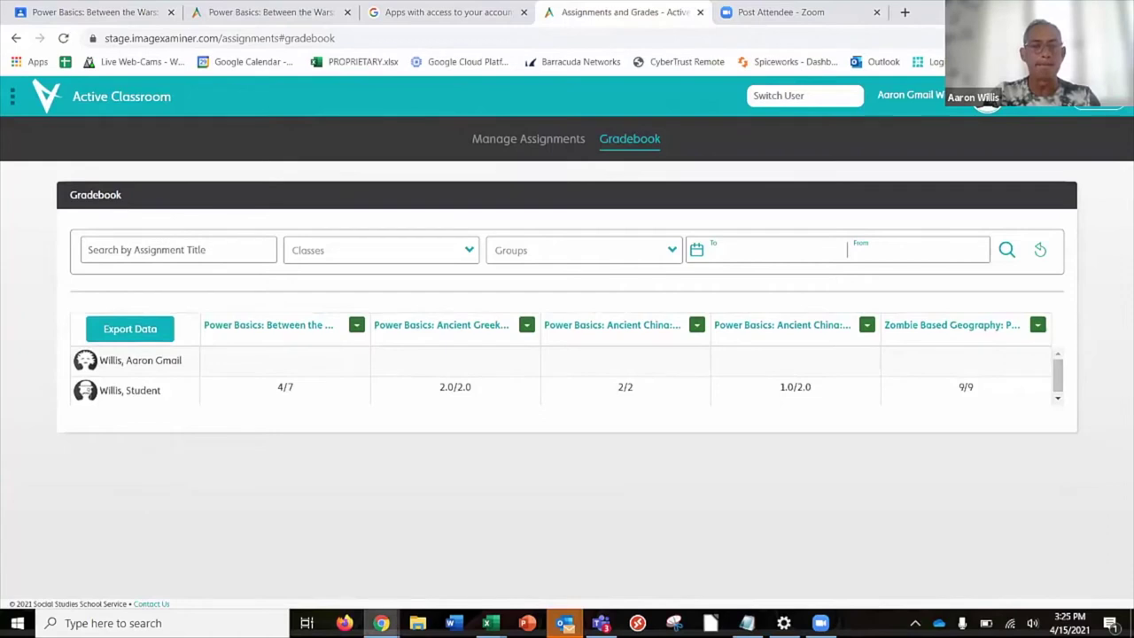
# Step: Refresh the student's assignment list, review the graded answers for the Rise of Dictators in Europe assignment and close them
pyautogui.moveTo(381, 623)
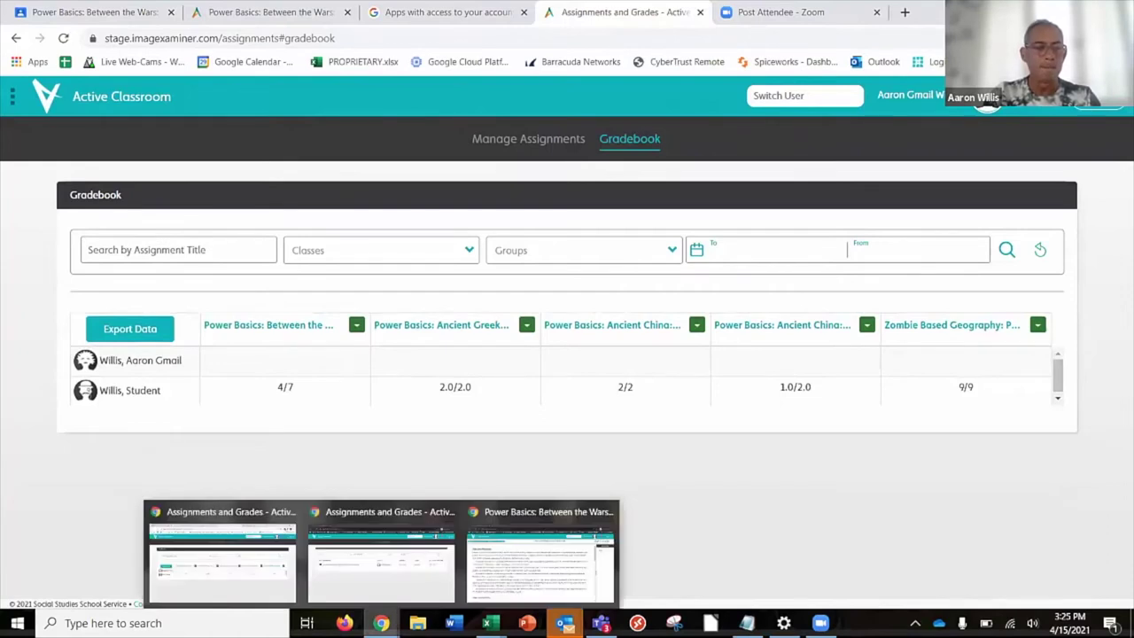
pyautogui.click(366, 589)
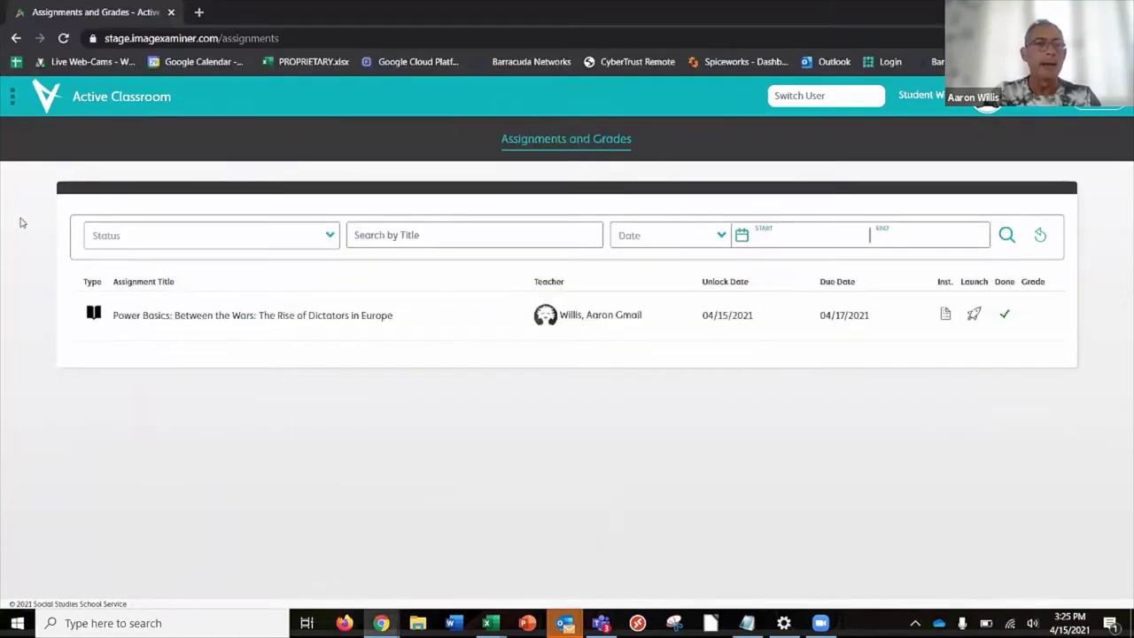
pyautogui.click(64, 38)
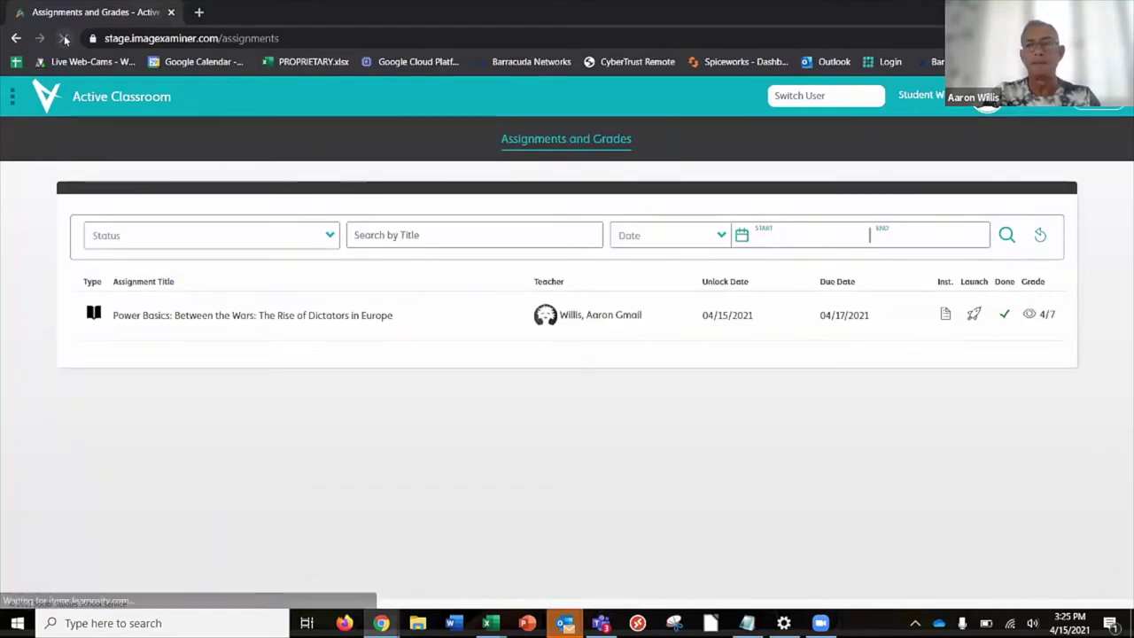
pyautogui.click(1028, 315)
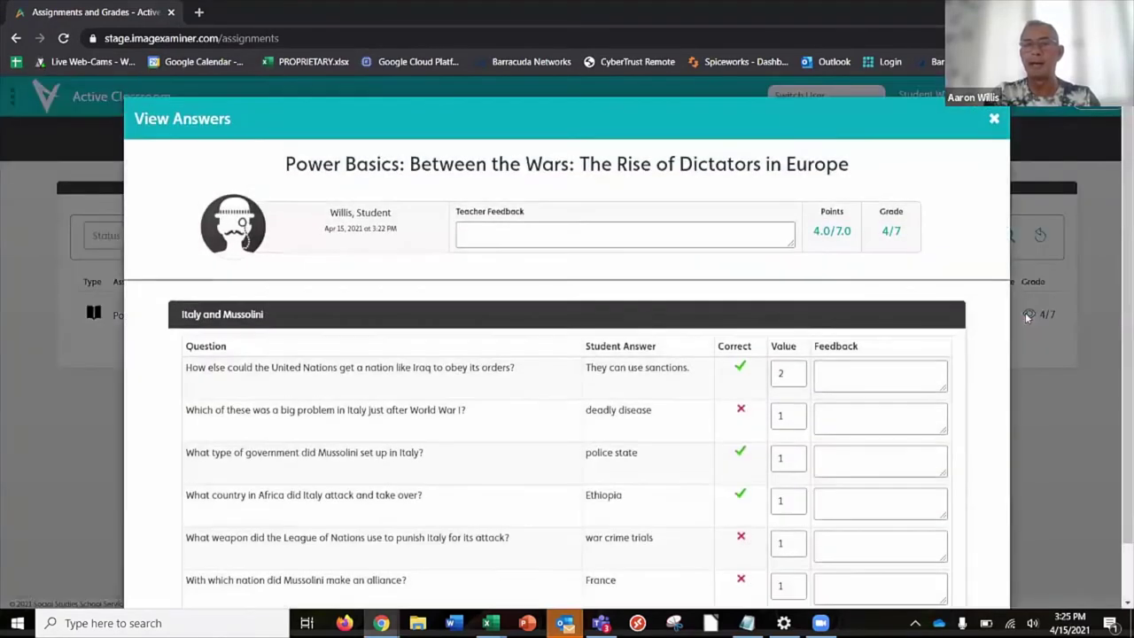
pyautogui.click(995, 120)
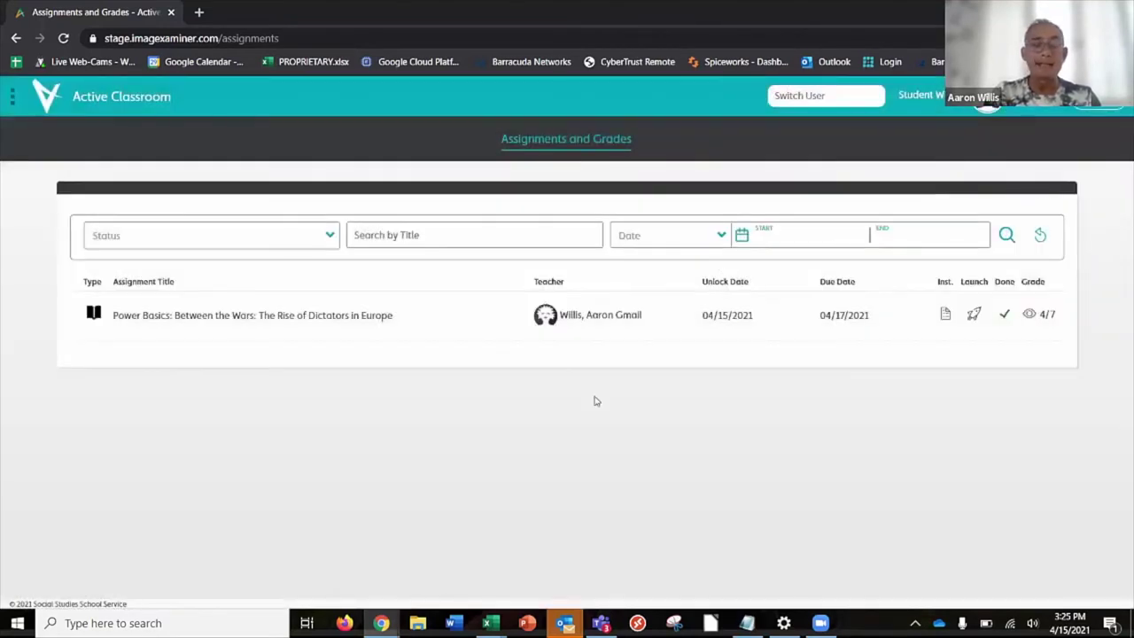
# Step: Switch to the teacher's Google Classroom page for the assignment and check the student's transferred grade under the student work
pyautogui.click(381, 623)
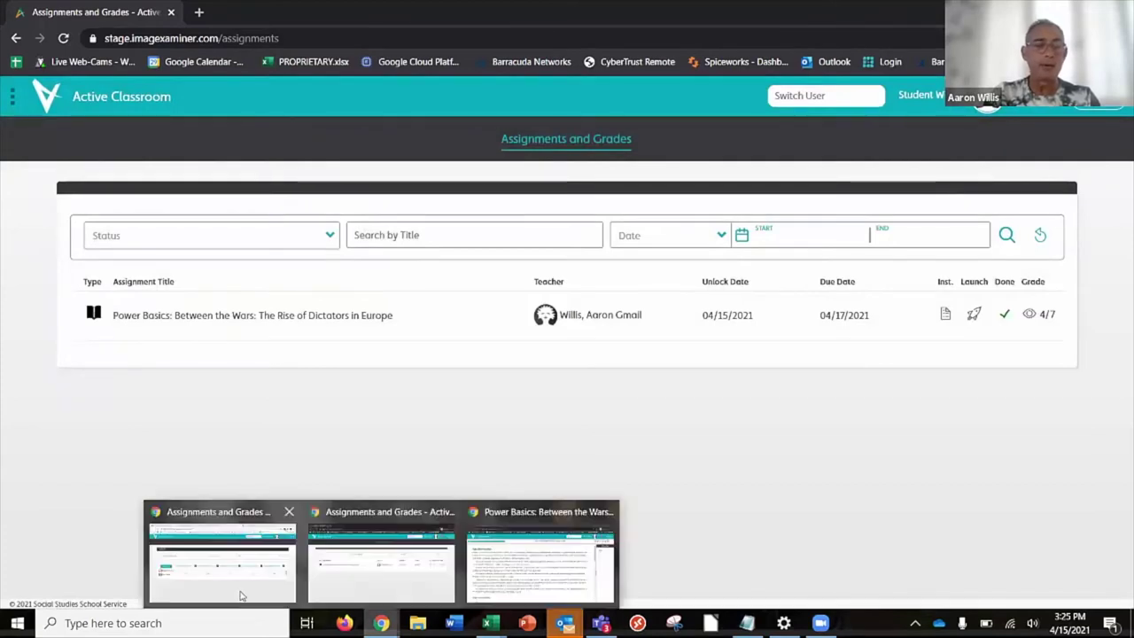
pyautogui.click(240, 596)
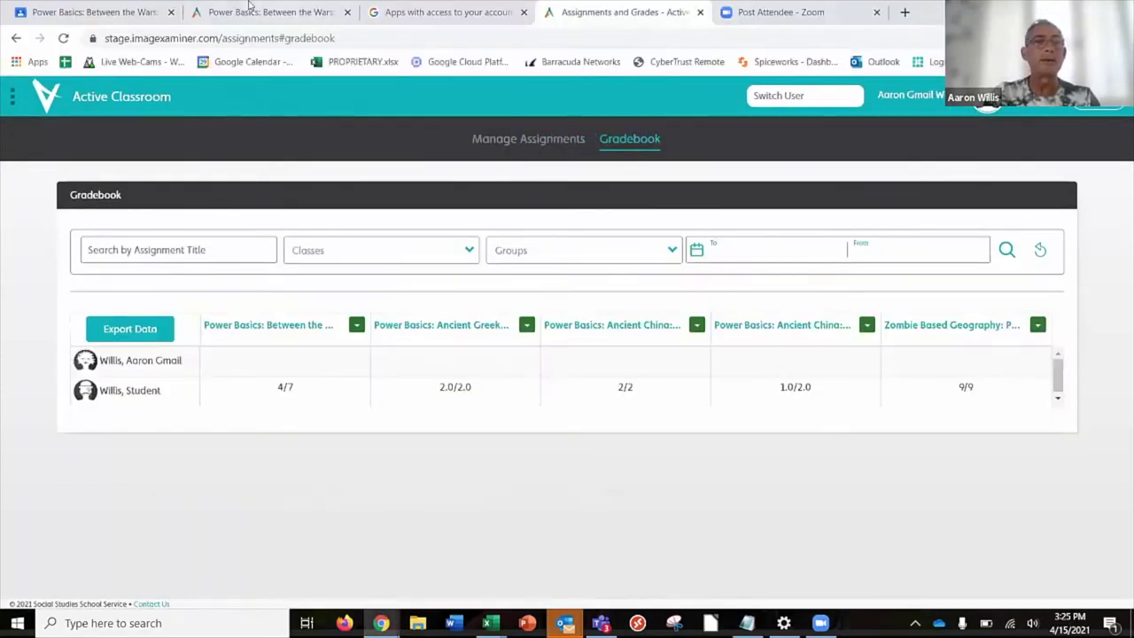
pyautogui.click(98, 11)
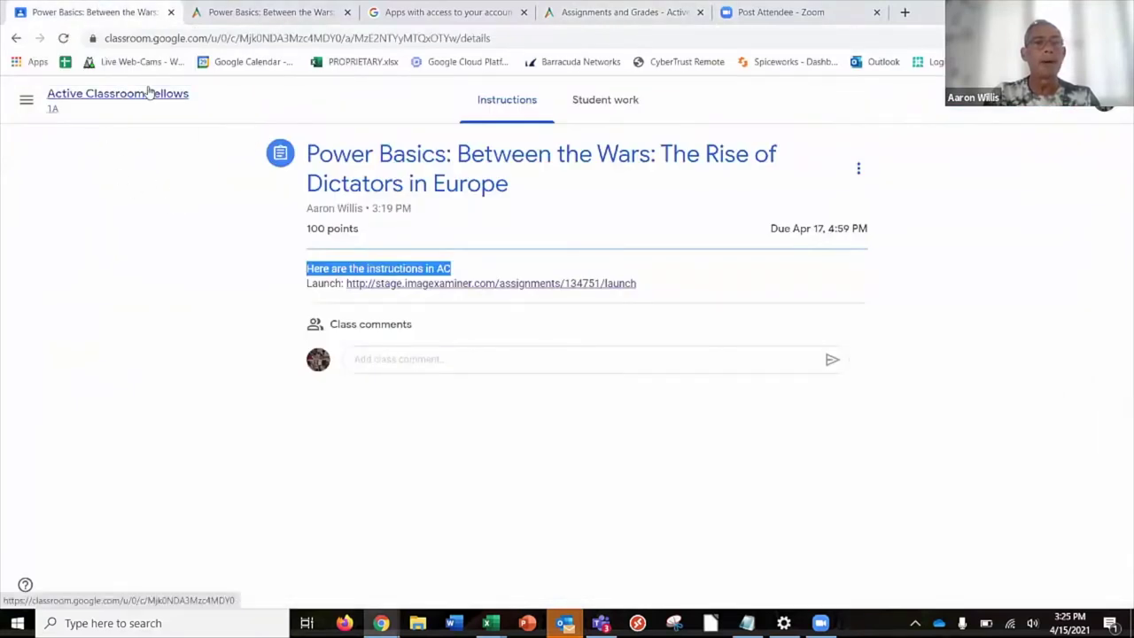
pyautogui.click(598, 105)
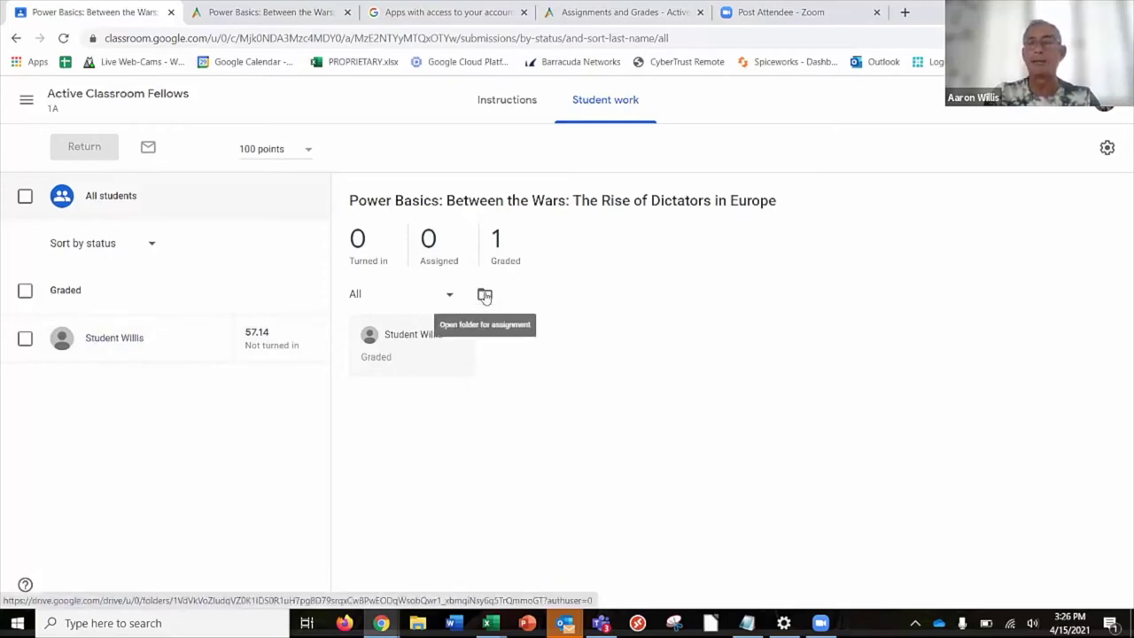
pyautogui.click(25, 342)
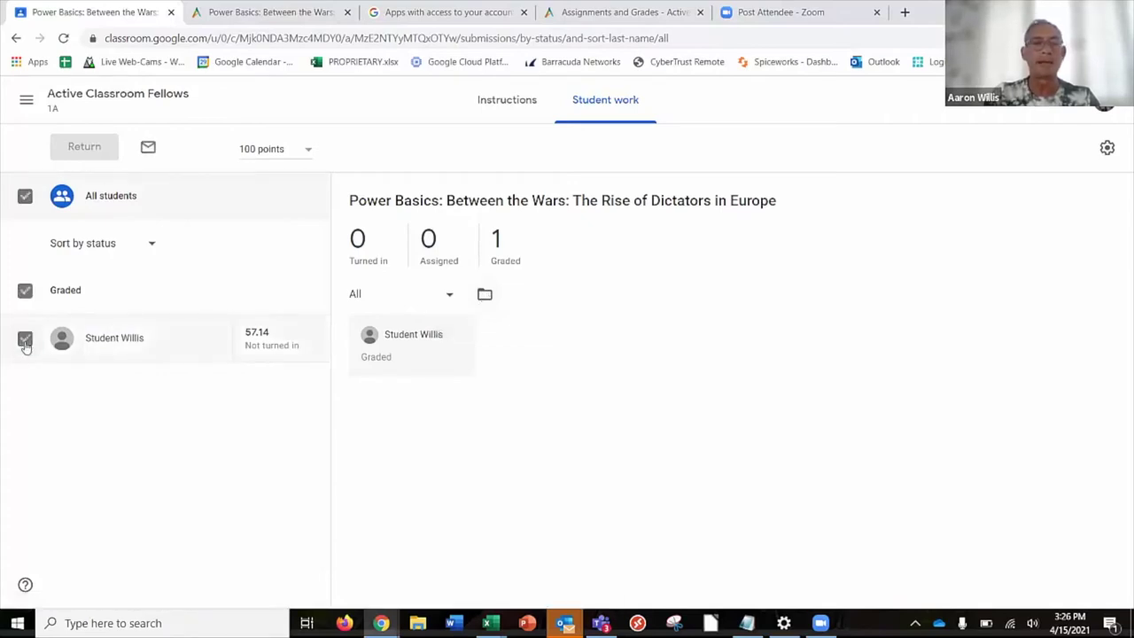
pyautogui.click(25, 341)
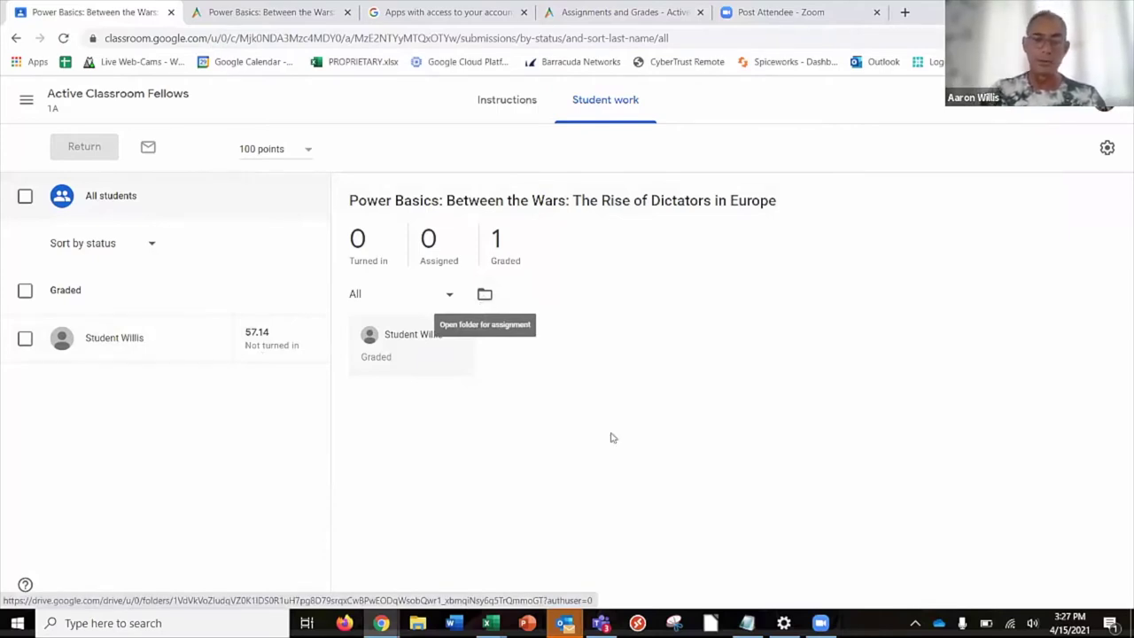
# Step: Go back to the student's Active Classroom assignments, look through the graded answers and feedback fields again, and close the view
pyautogui.moveTo(572, 612)
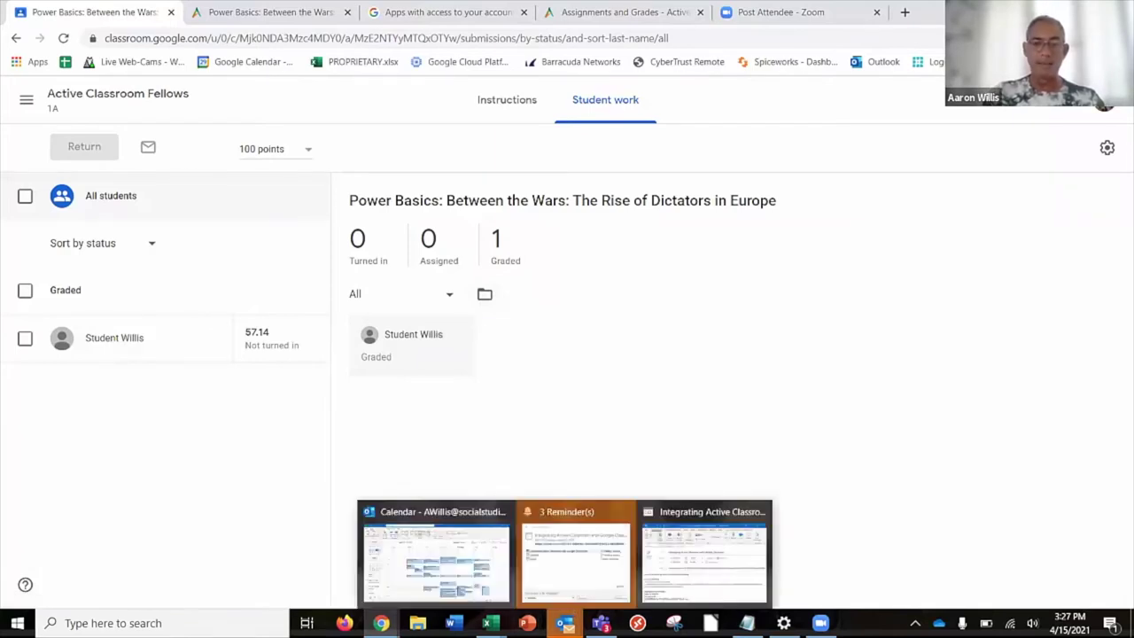
pyautogui.moveTo(380, 623)
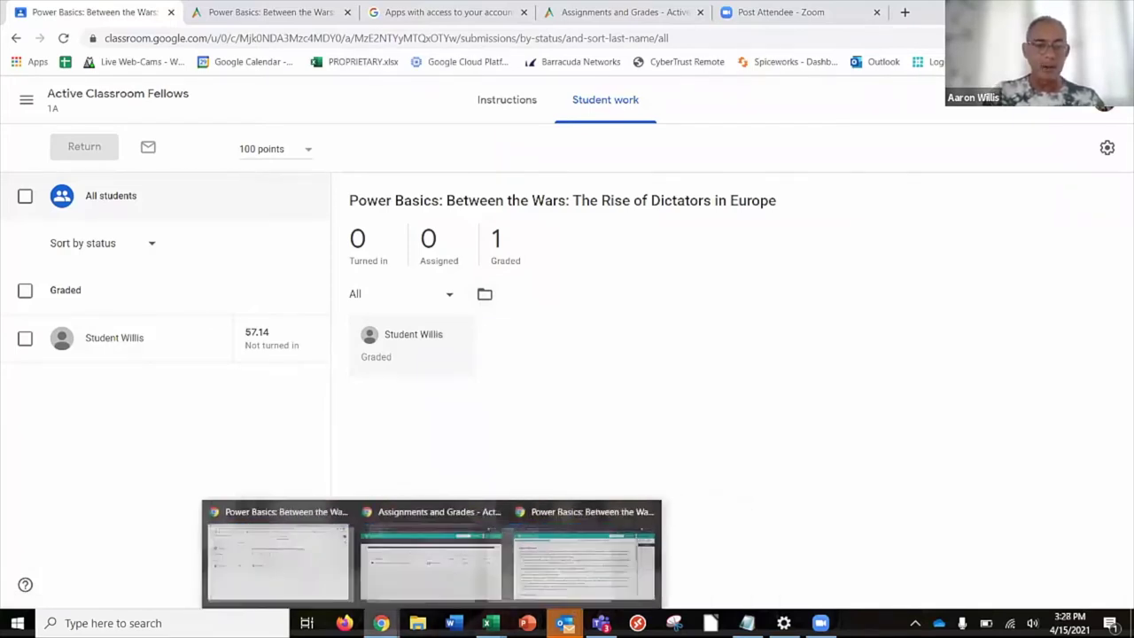
pyautogui.click(381, 590)
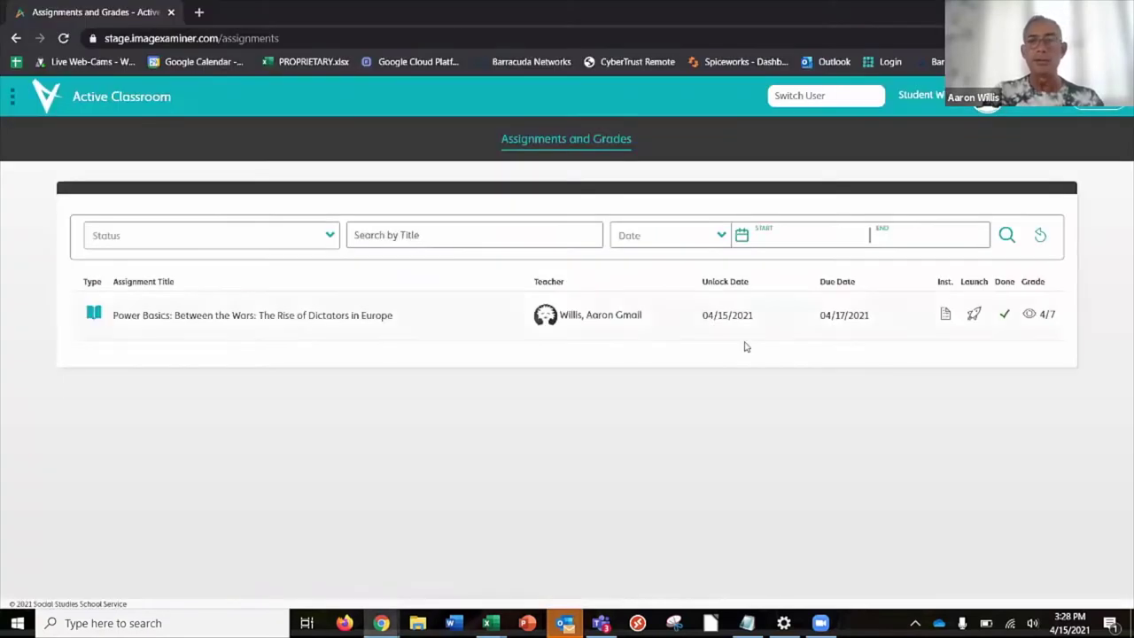
pyautogui.click(1027, 313)
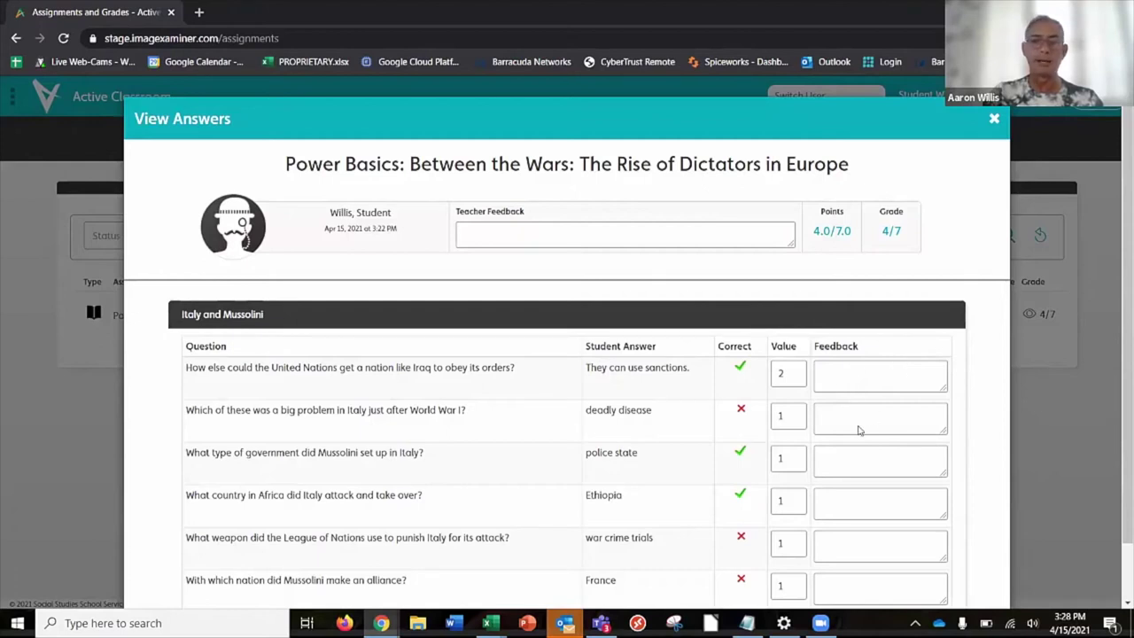
pyautogui.scroll(-1, 858, 430)
pyautogui.scroll(1, 858, 431)
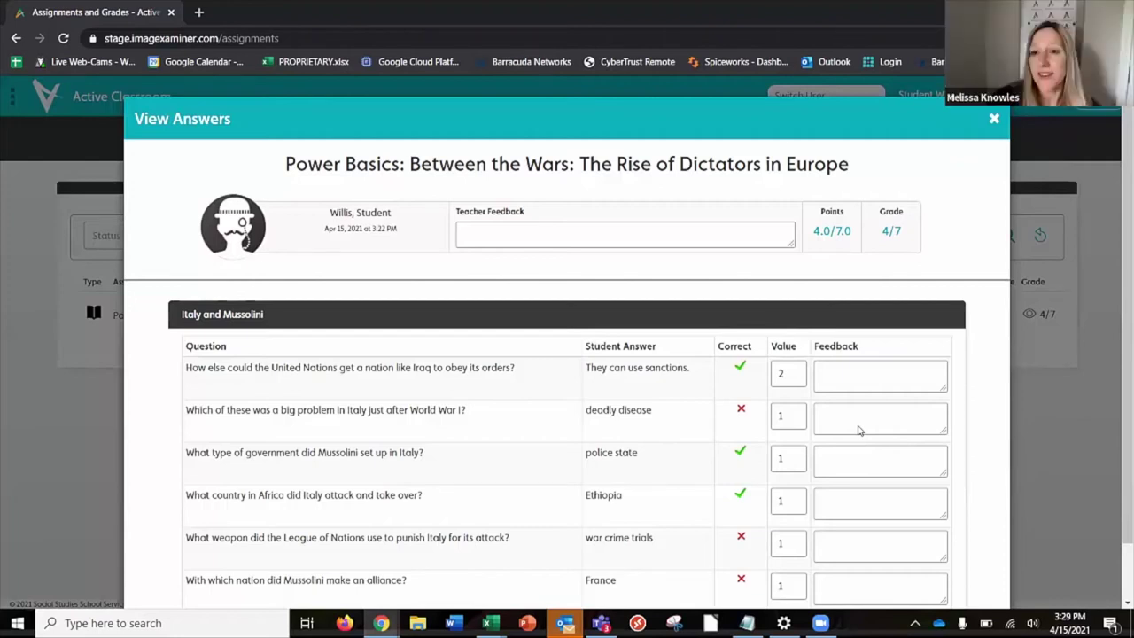
pyautogui.click(994, 121)
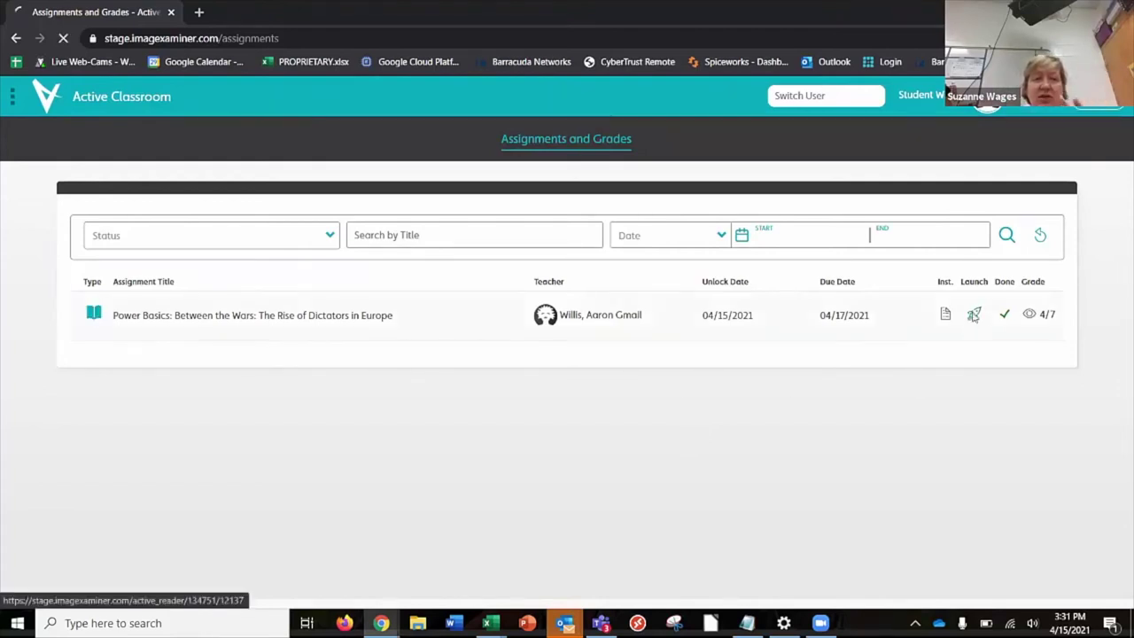
# Step: Launch the student's assignment text, place the read-aloud toolbar above the reading, and play and stop the narration
pyautogui.click(974, 316)
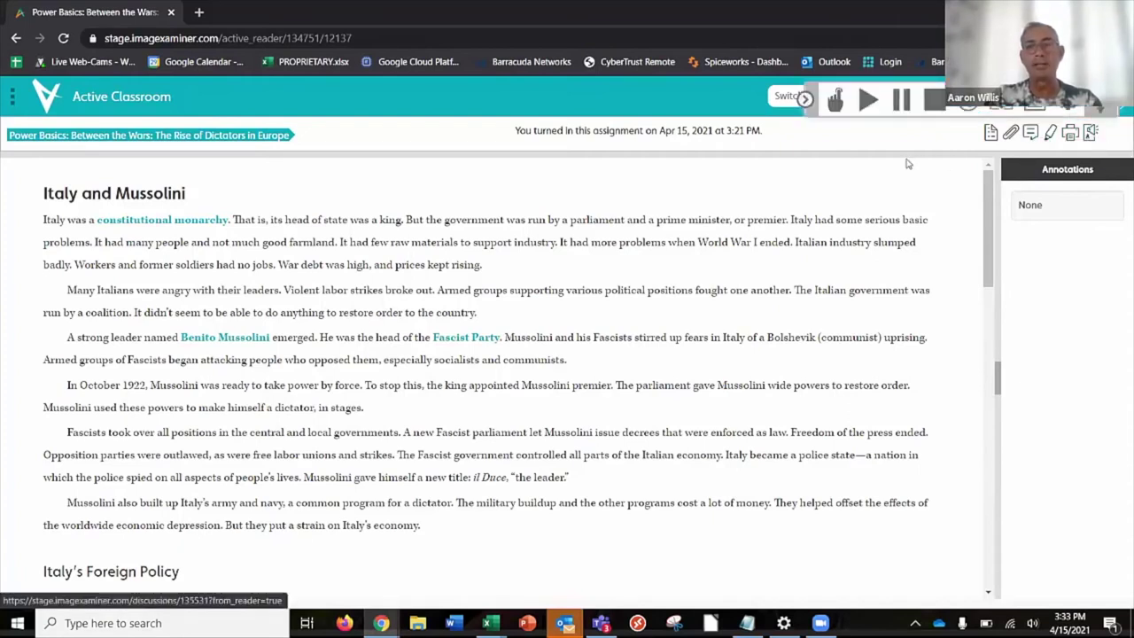
pyautogui.moveTo(1097, 99); pyautogui.dragTo(927, 185)
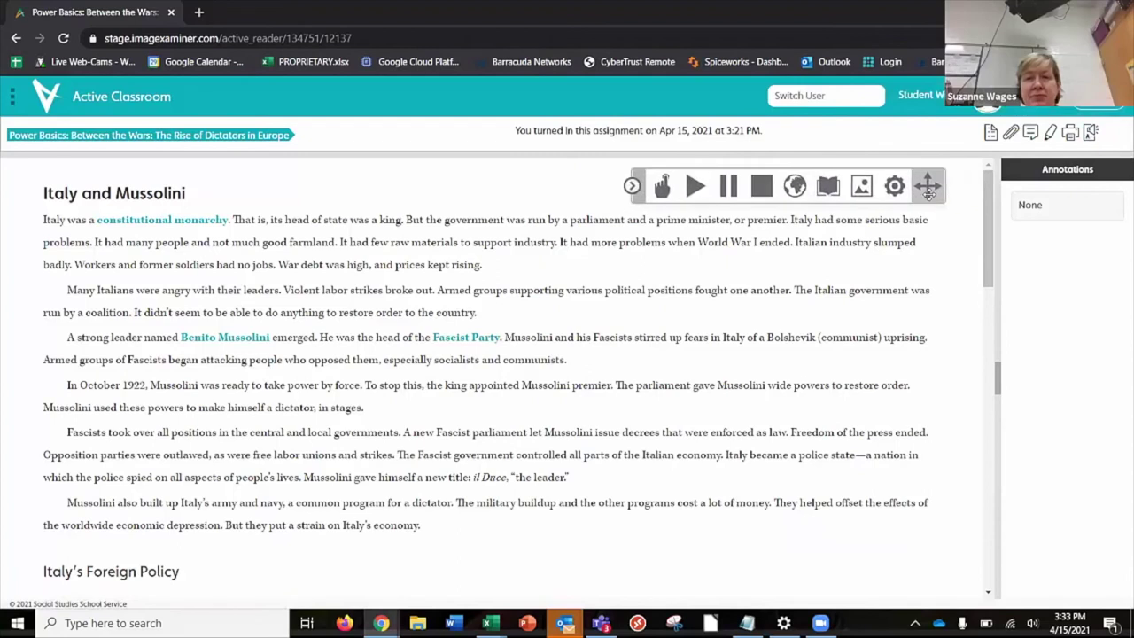
pyautogui.click(699, 189)
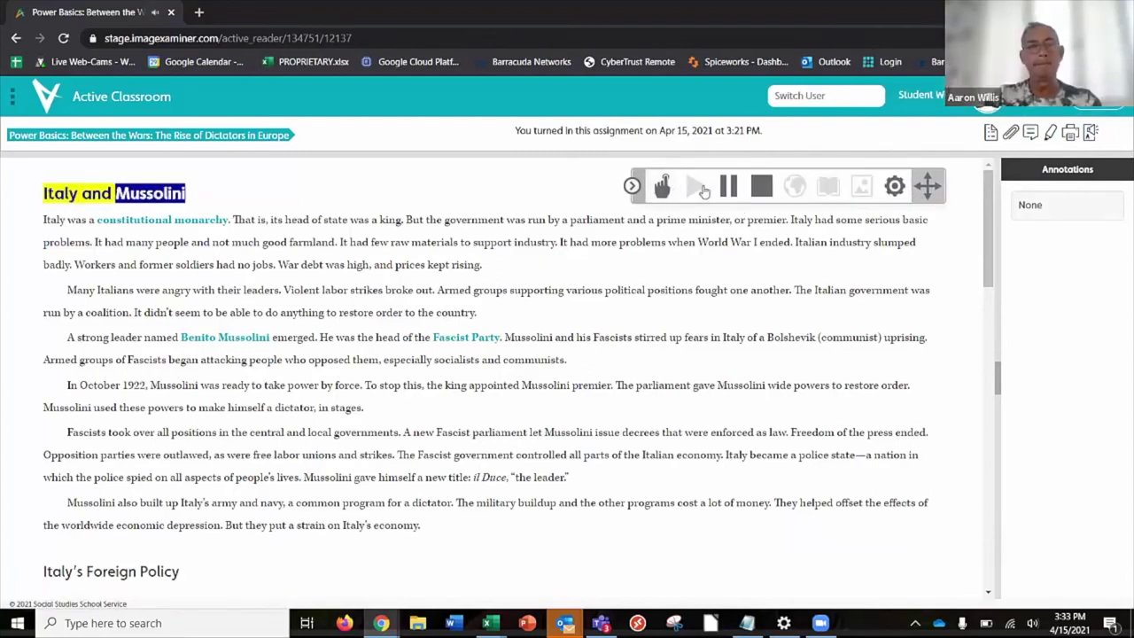
pyautogui.click(755, 191)
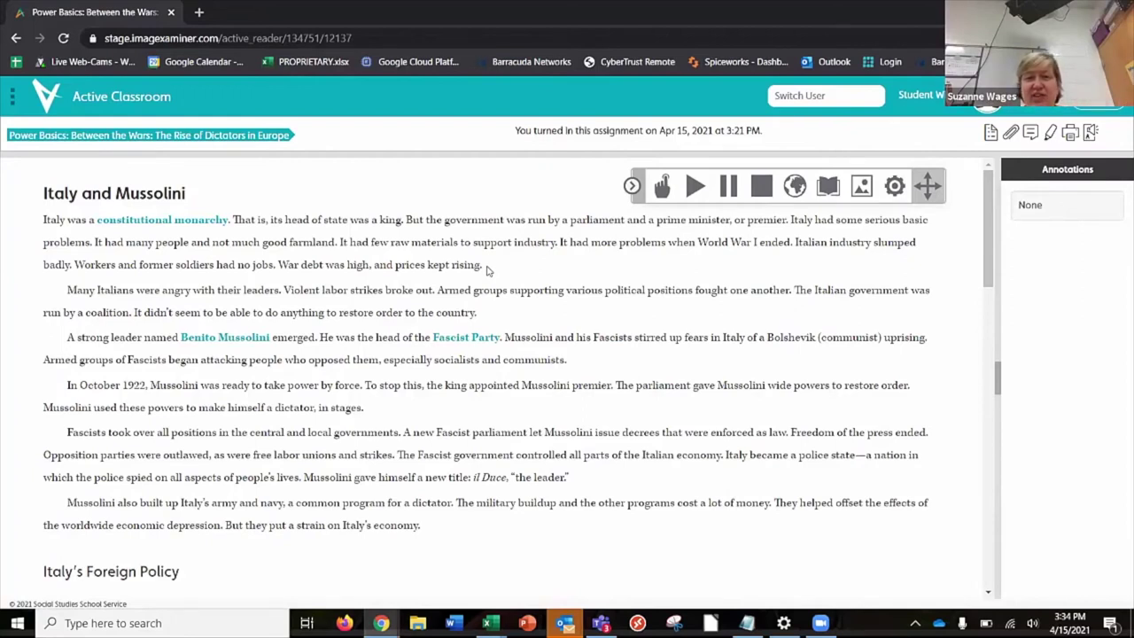
# Step: Translate the first Italy and Mussolini paragraph into Spanish, play and stop its narration, and close the translation
pyautogui.moveTo(483, 266); pyautogui.dragTo(40, 209)
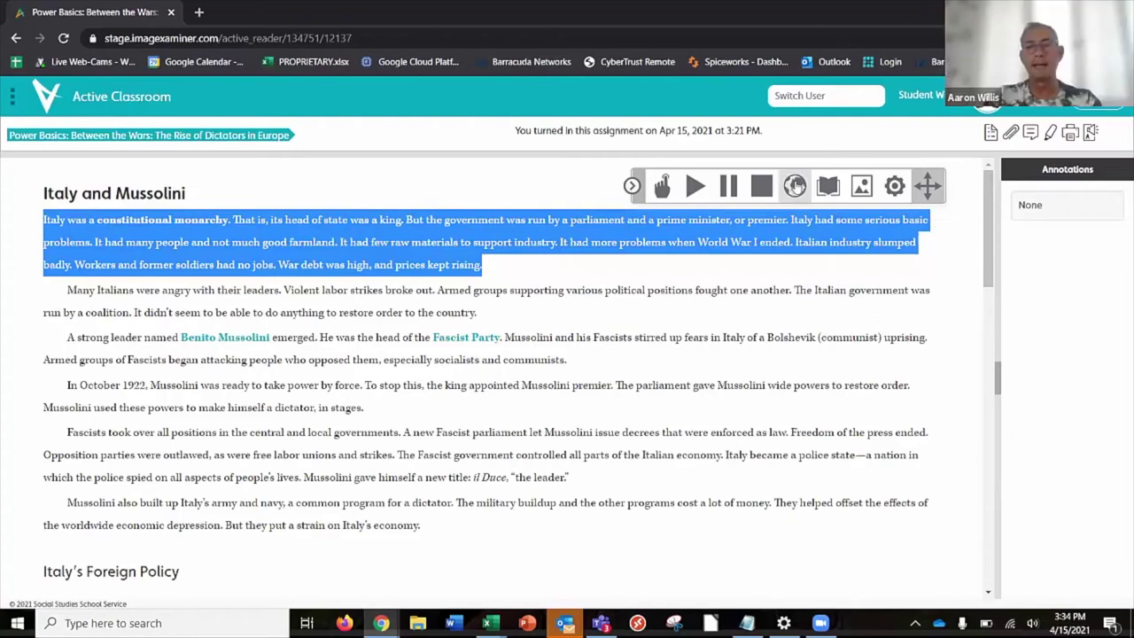
pyautogui.click(795, 186)
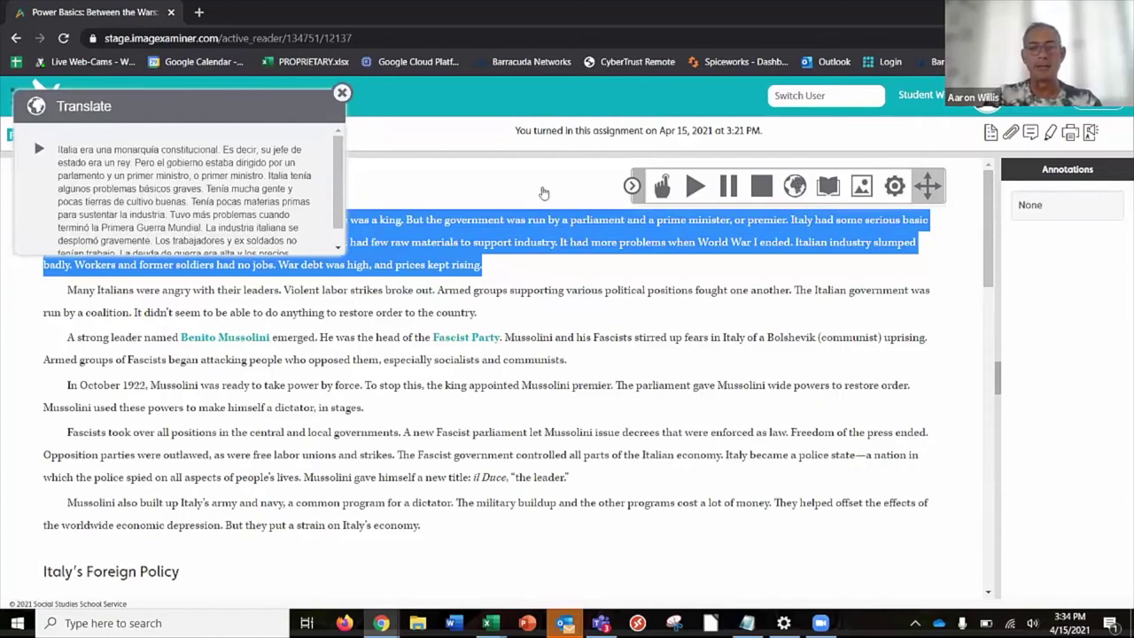
pyautogui.click(39, 151)
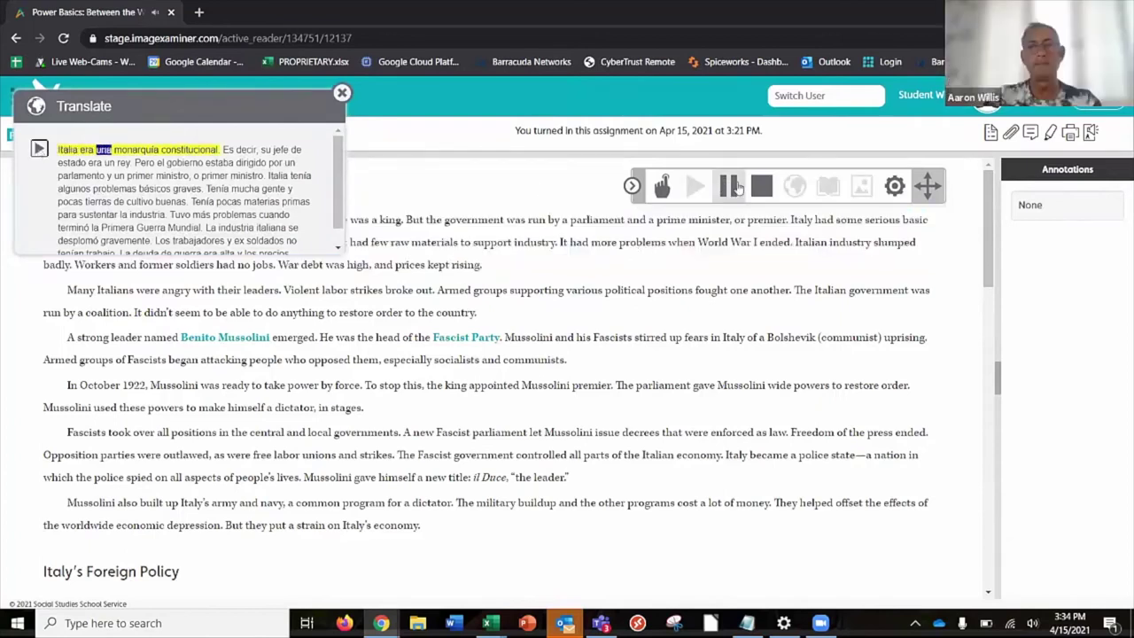
pyautogui.click(762, 188)
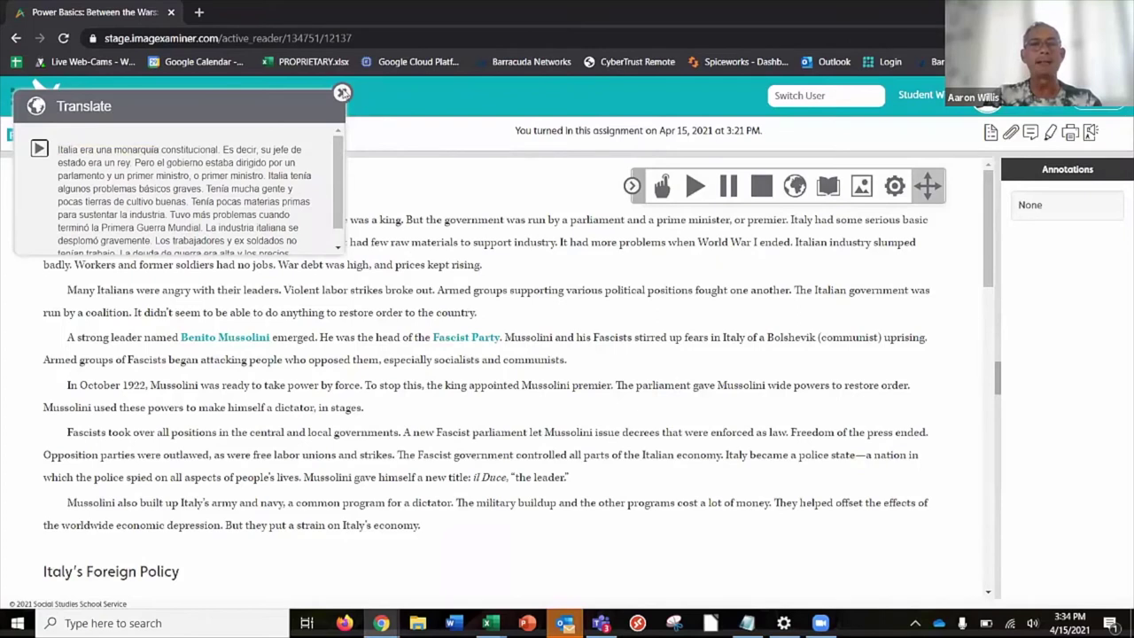
pyautogui.click(342, 93)
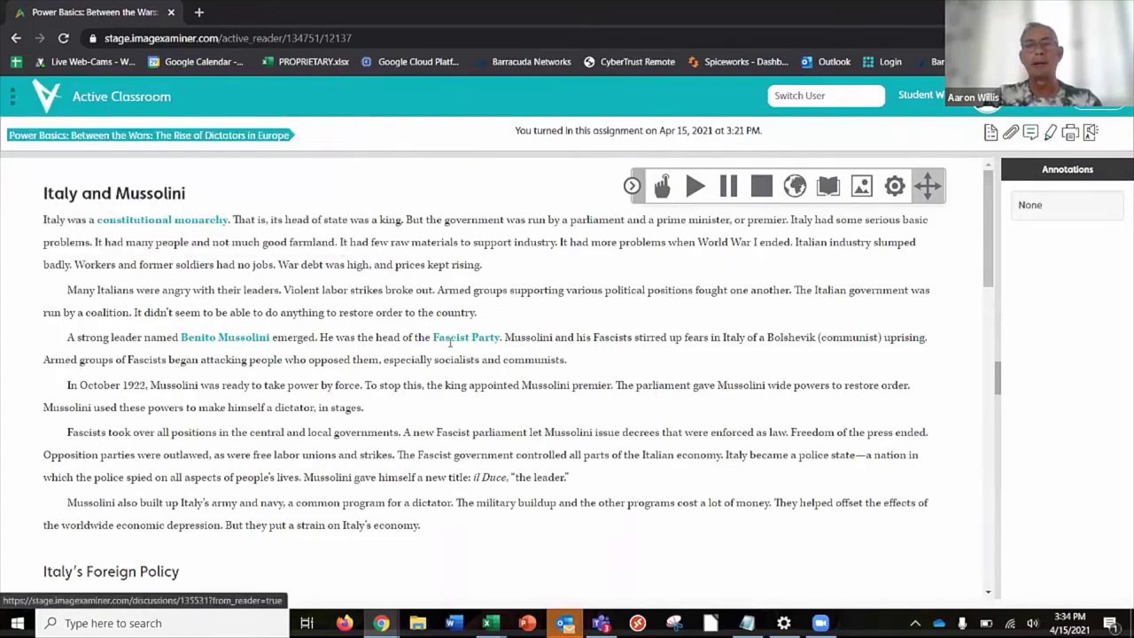
# Step: Highlight the paragraph beginning "Many Italians were angry with their leaders" as Main Idea and save the annotation without a note
pyautogui.moveTo(479, 316); pyautogui.dragTo(50, 293)
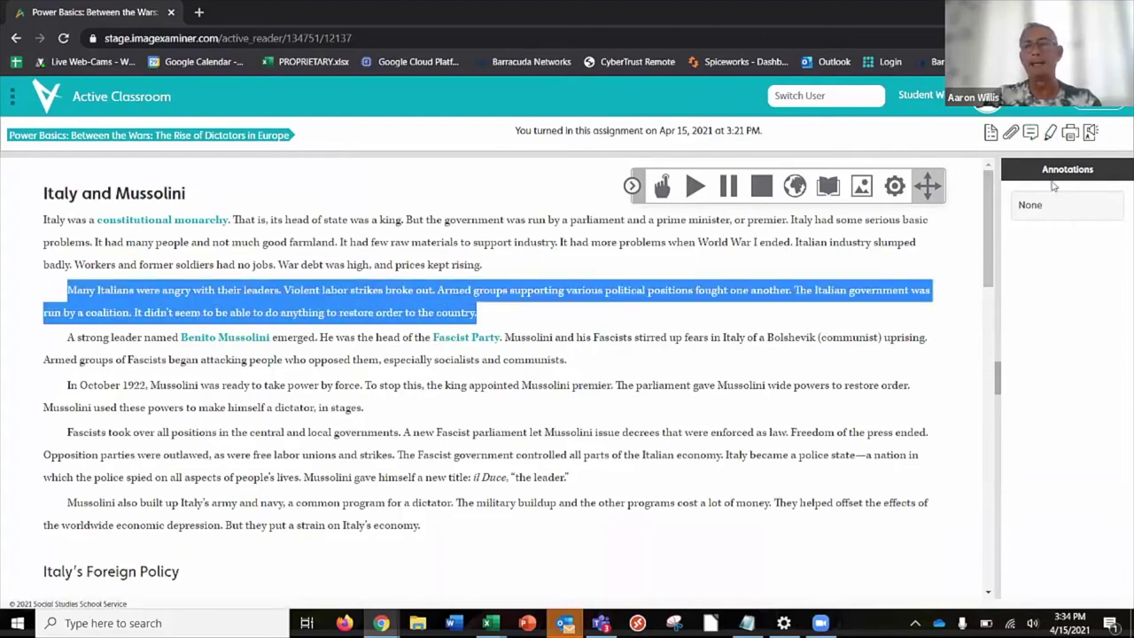
pyautogui.click(1049, 134)
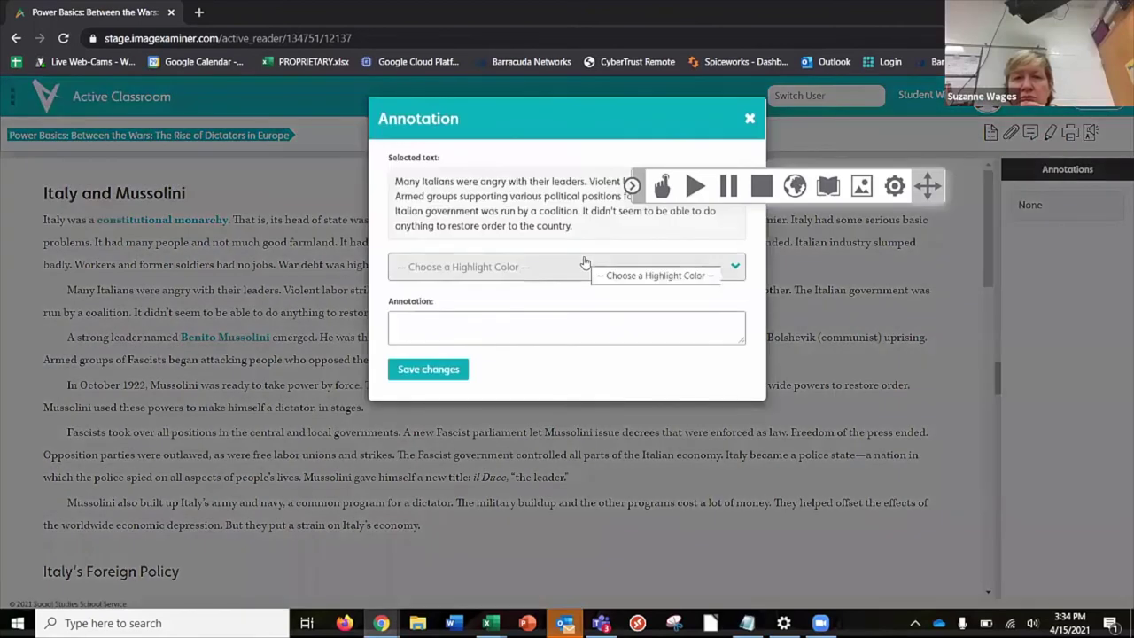
pyautogui.click(566, 271)
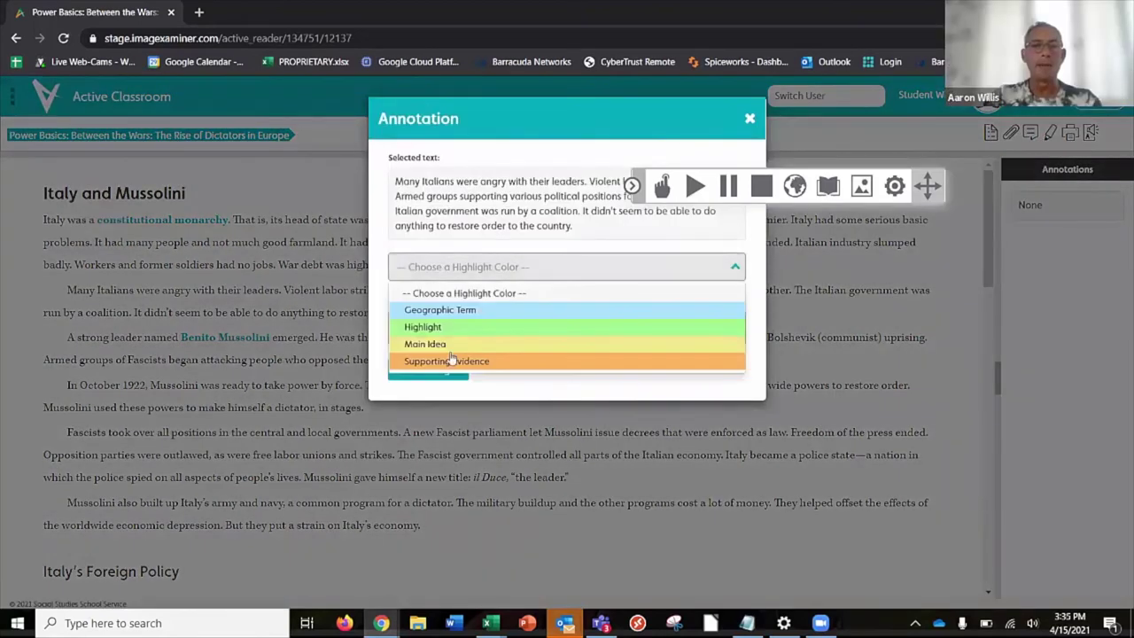
pyautogui.click(490, 345)
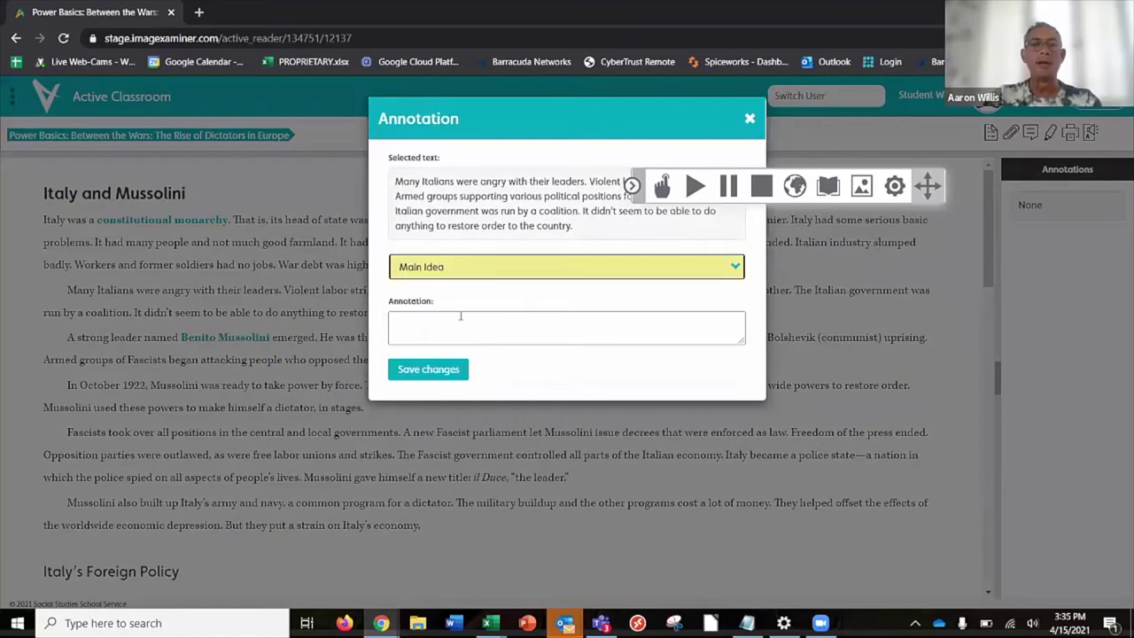
pyautogui.click(524, 273)
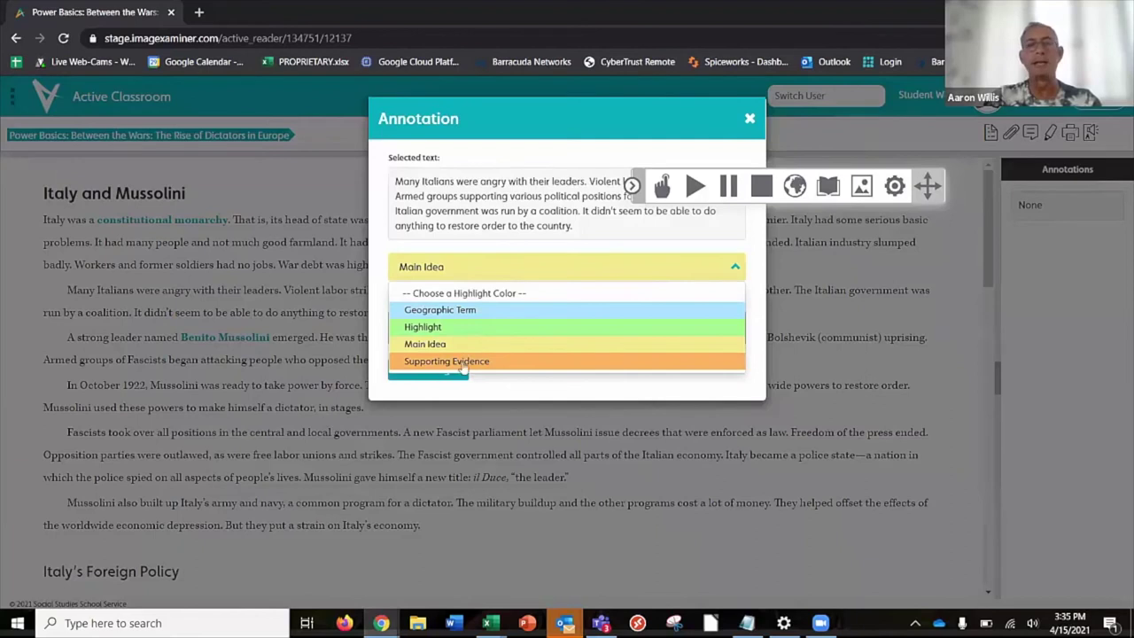
pyautogui.click(748, 250)
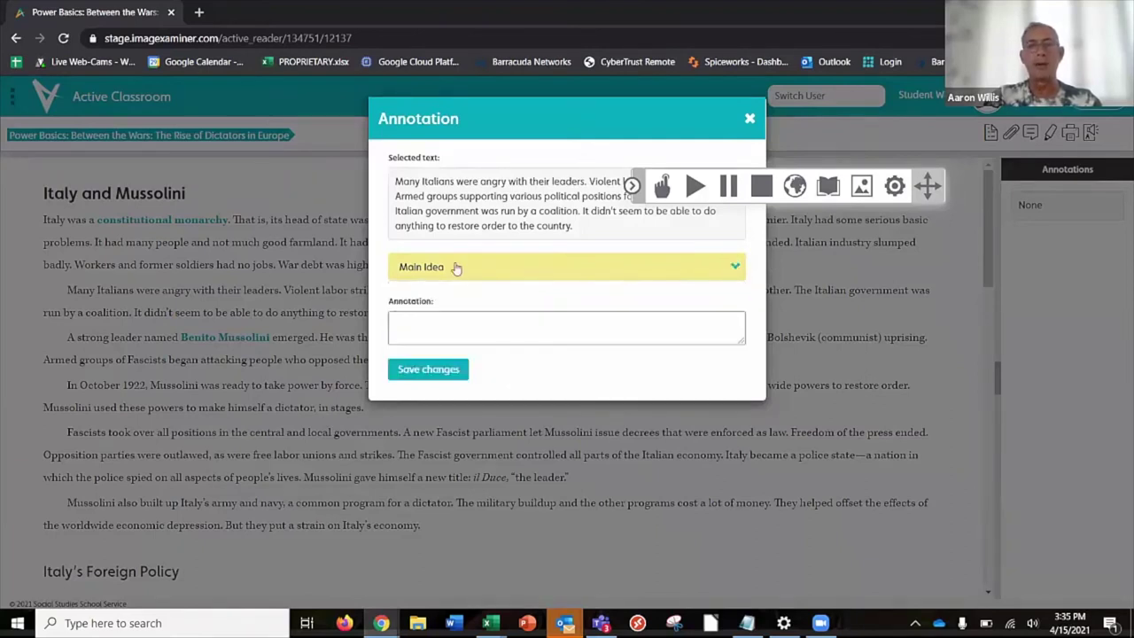
pyautogui.click(412, 327)
pyautogui.click(415, 368)
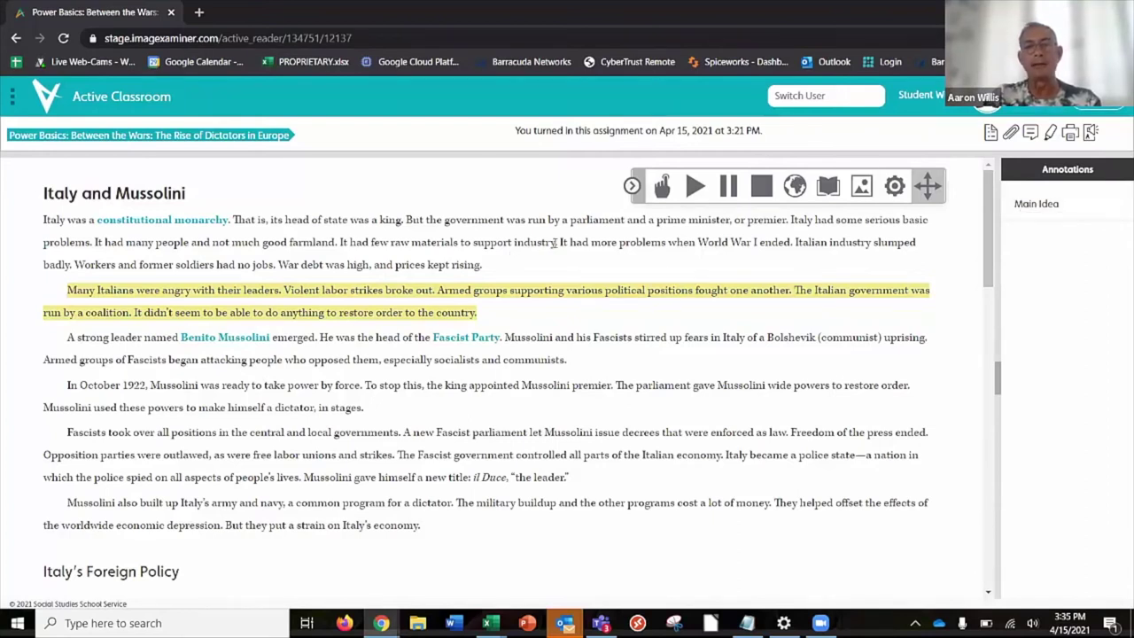
# Step: Look up the word "industry" from the first paragraph in the Picture Dictionary and close the entry
pyautogui.moveTo(556, 242); pyautogui.dragTo(514, 243)
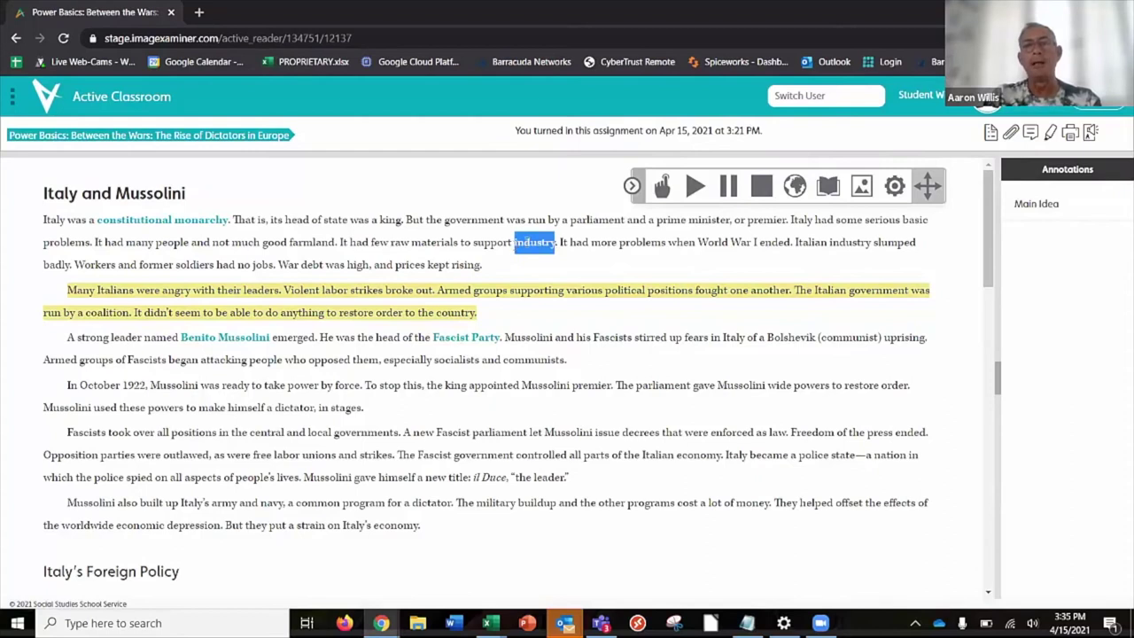
pyautogui.click(861, 184)
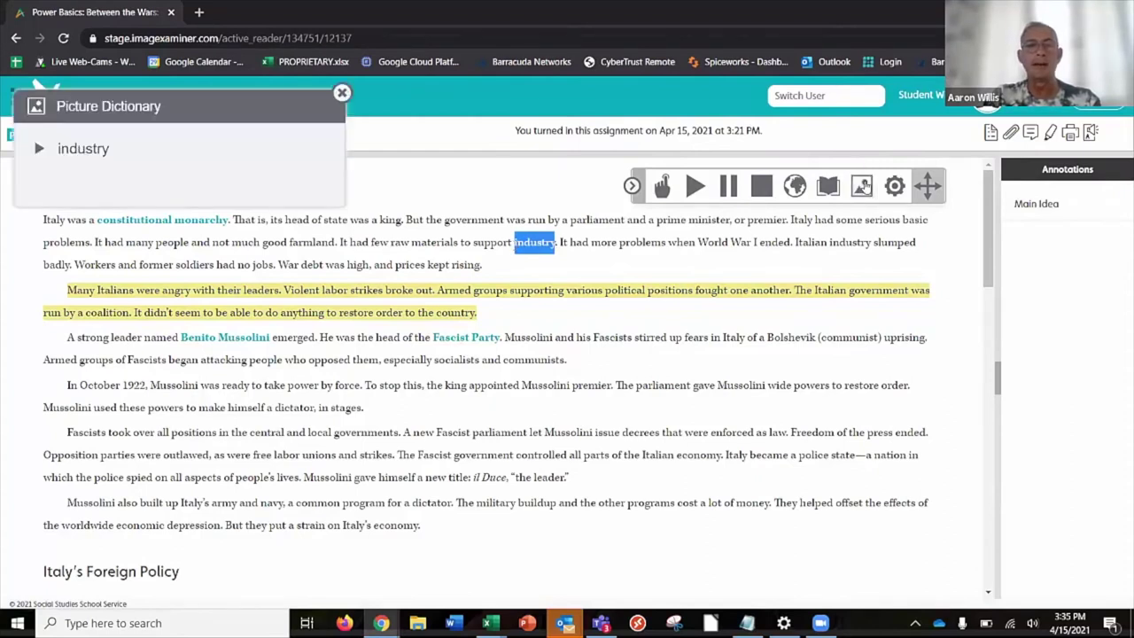
pyautogui.click(341, 94)
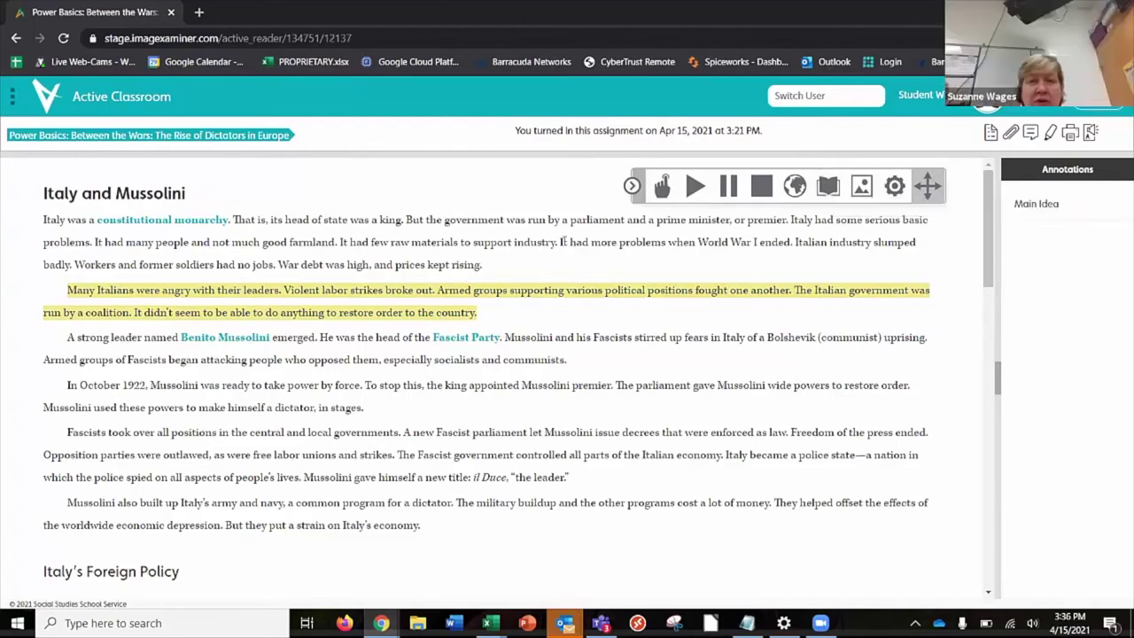
# Step: Look up the word "government" in the Dictionary, play its pronunciation, and close the entry
pyautogui.moveTo(507, 218); pyautogui.dragTo(442, 219)
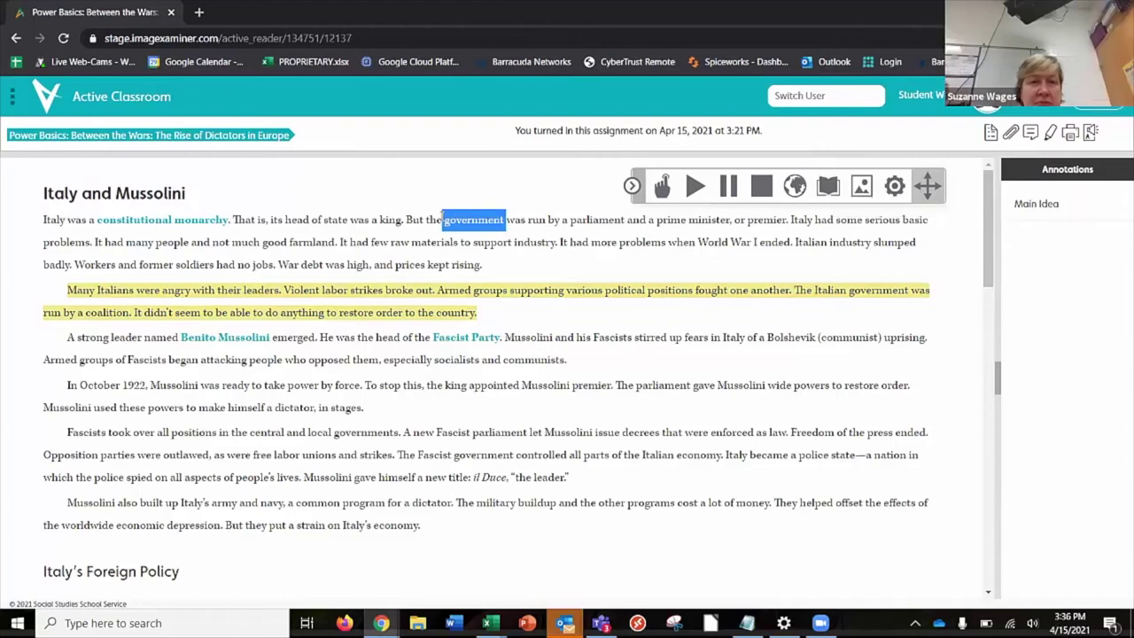
pyautogui.click(828, 185)
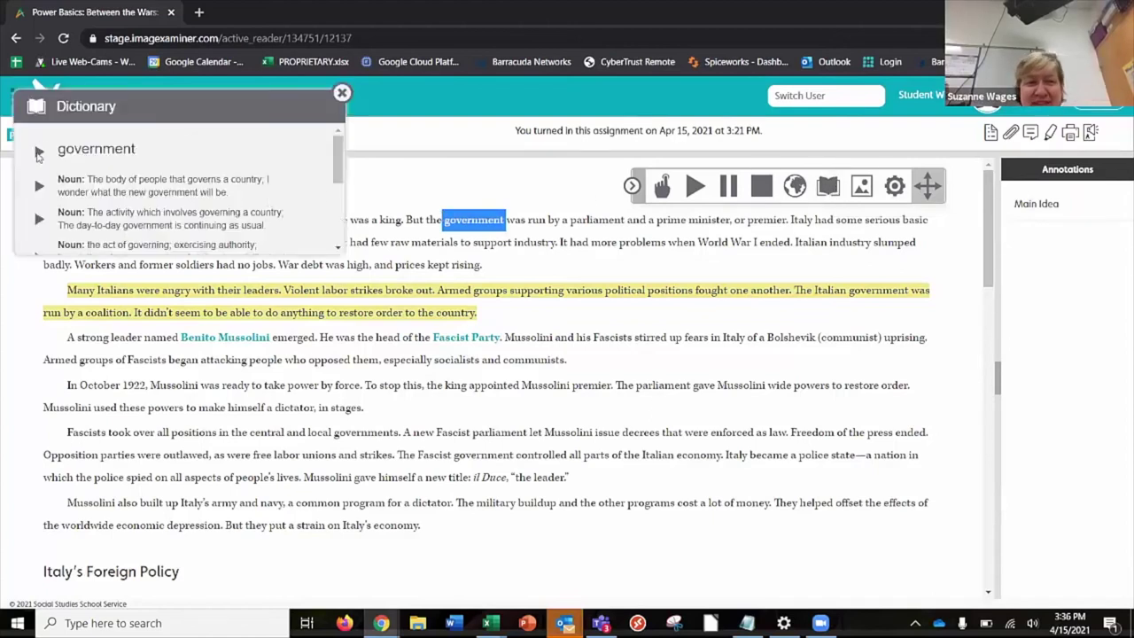
pyautogui.click(39, 153)
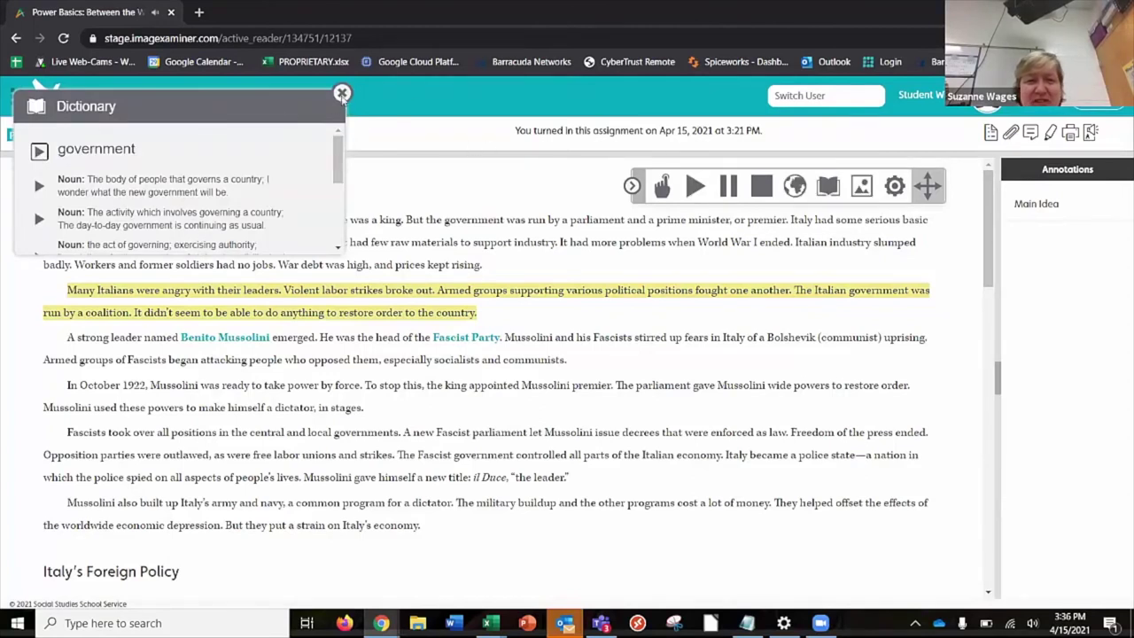
pyautogui.click(342, 93)
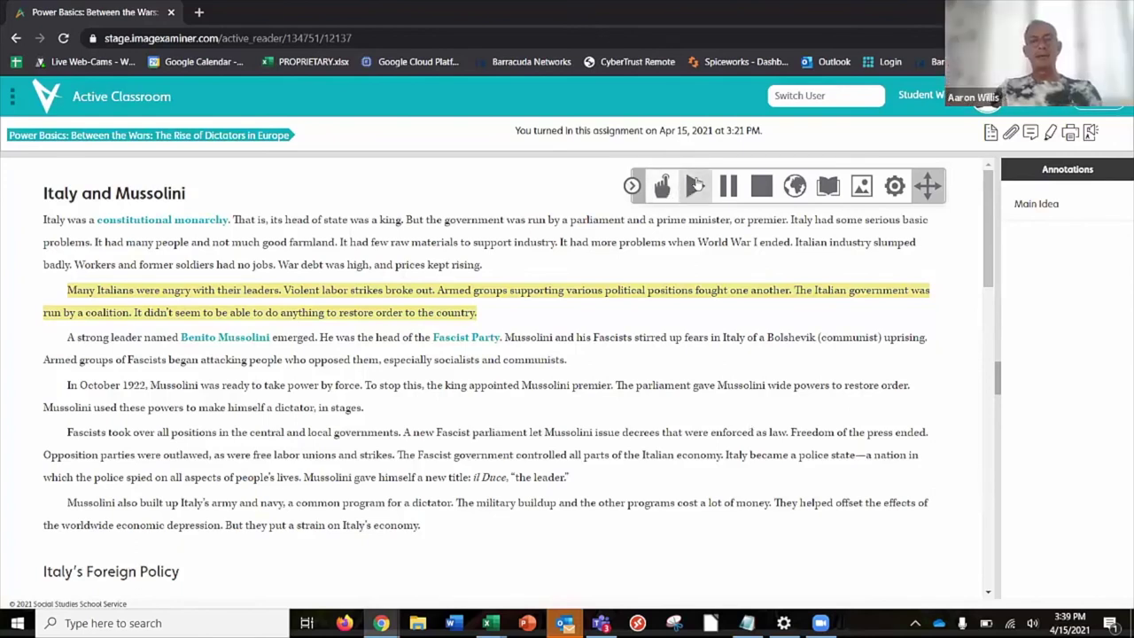
# Step: Play and stop the text's narration, and try the blue text highlight in the speech settings
pyautogui.click(696, 185)
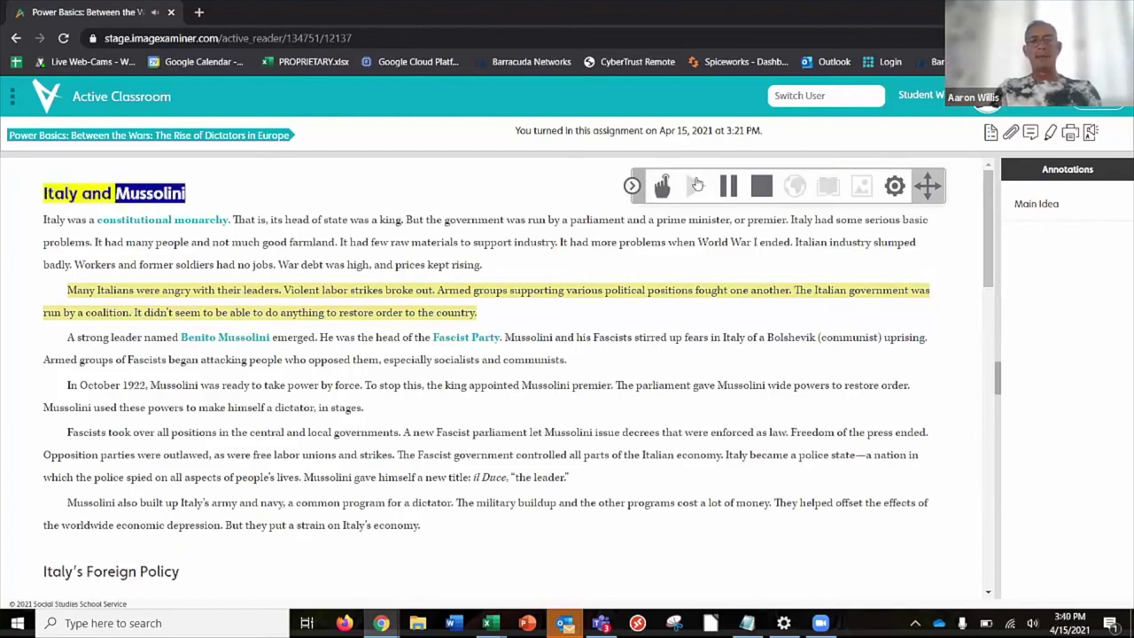
pyautogui.click(761, 186)
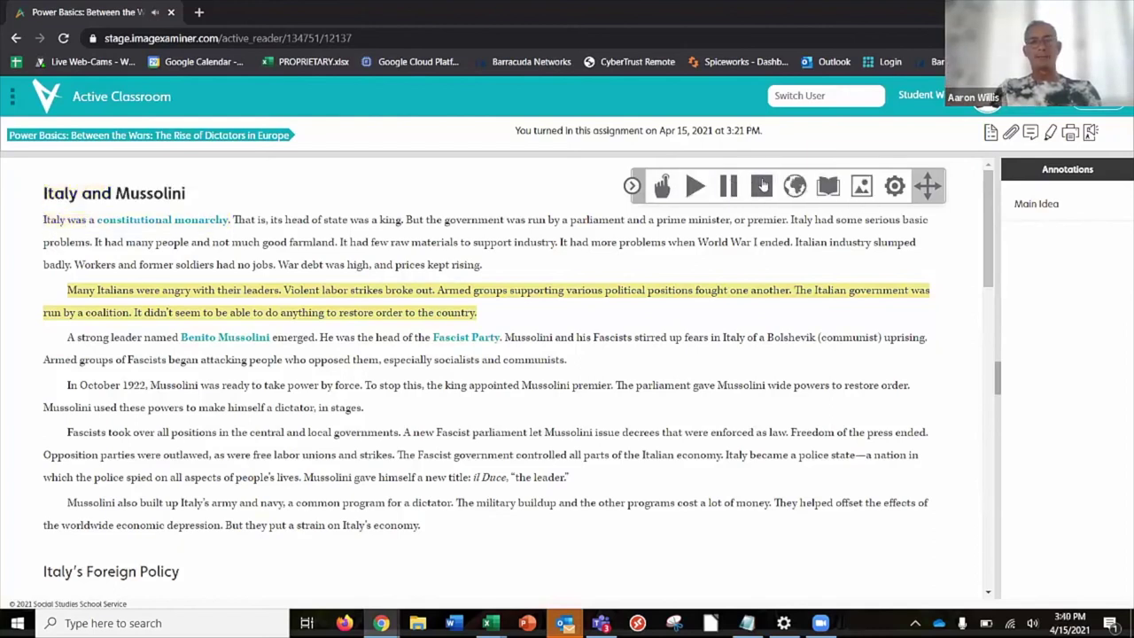
pyautogui.click(895, 186)
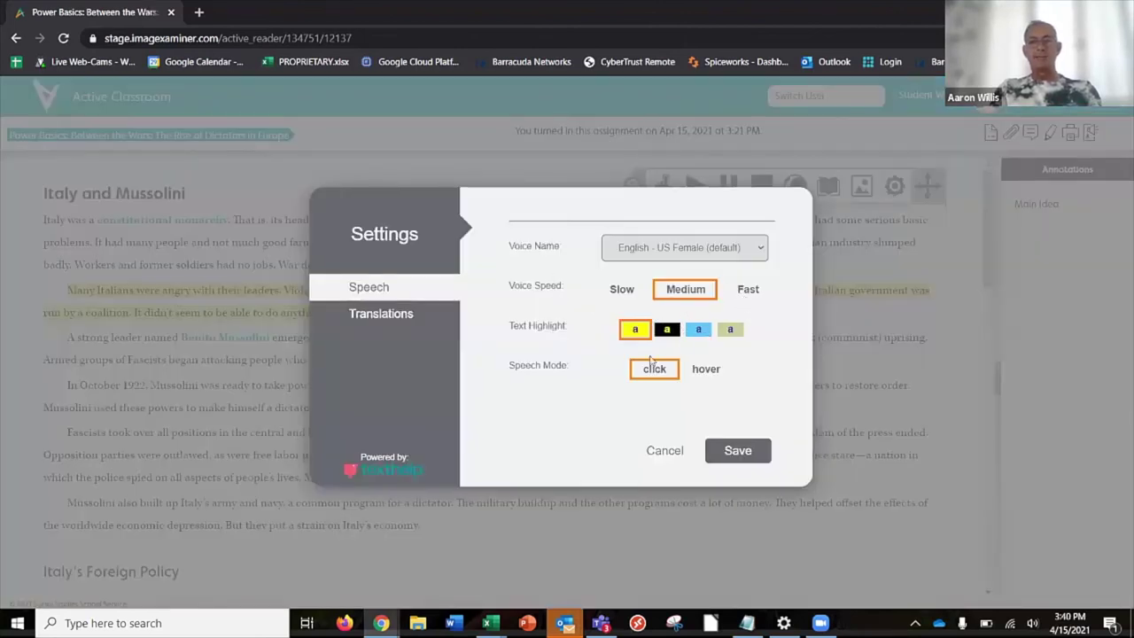
pyautogui.click(700, 329)
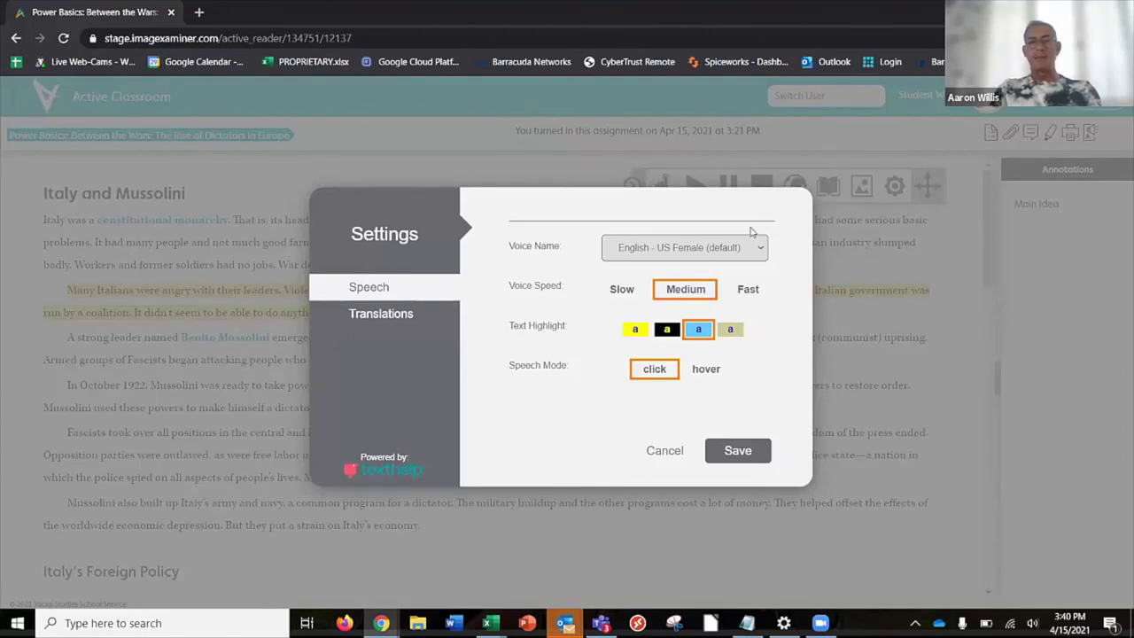
# Step: Browse the target languages available for translation in the reader settings and leave the settings without saving
pyautogui.click(400, 316)
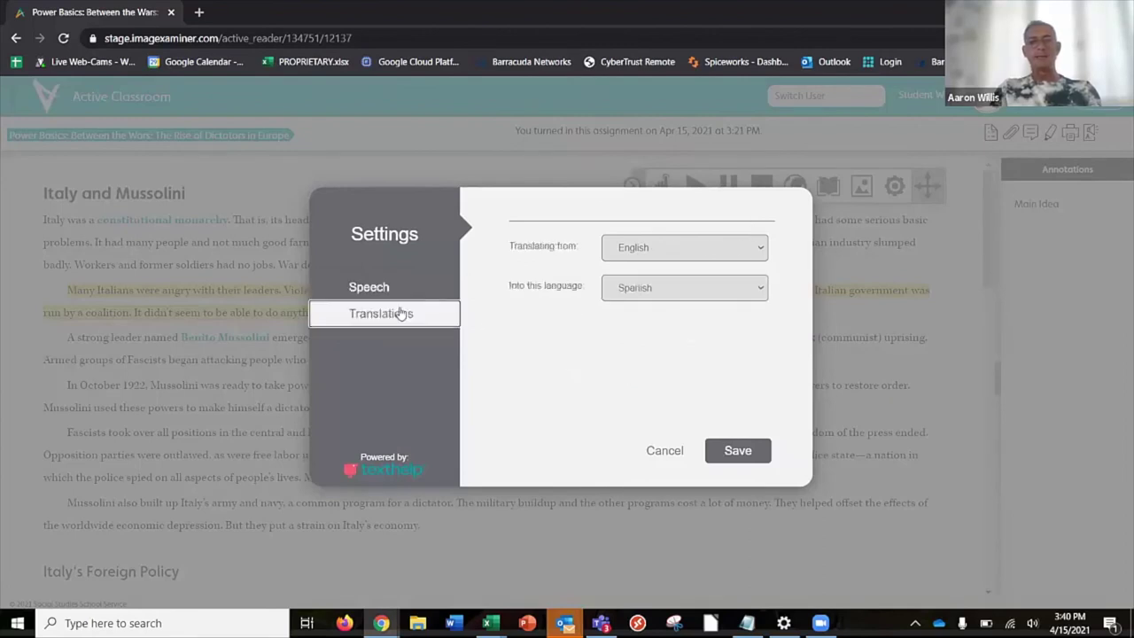
pyautogui.click(671, 297)
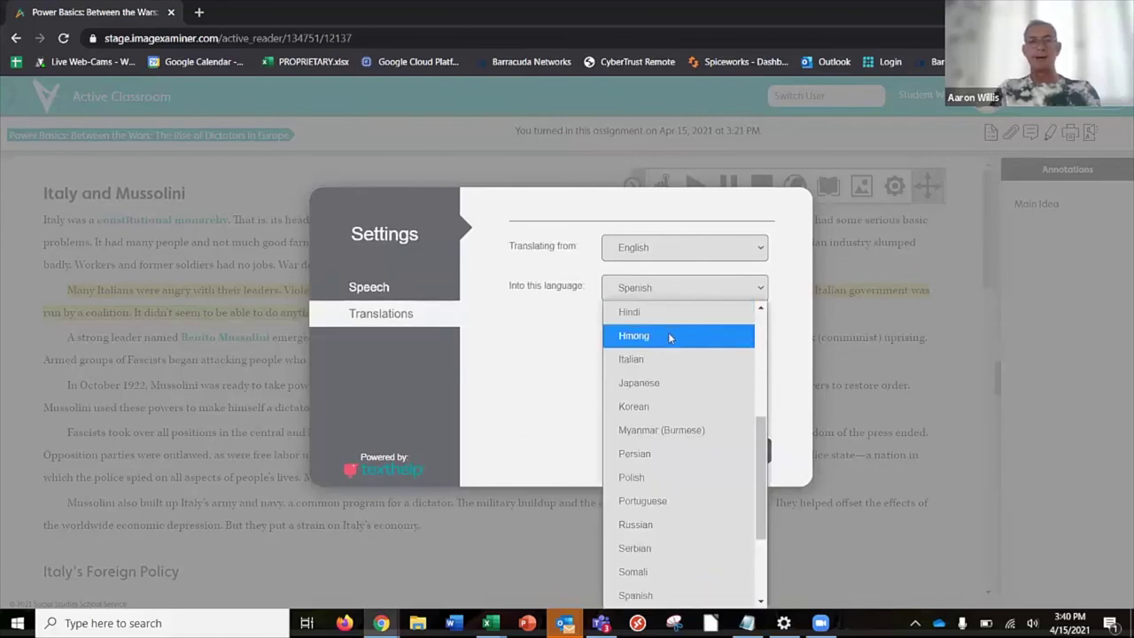
pyautogui.scroll(-2, 668, 332)
pyautogui.scroll(-1, 668, 335)
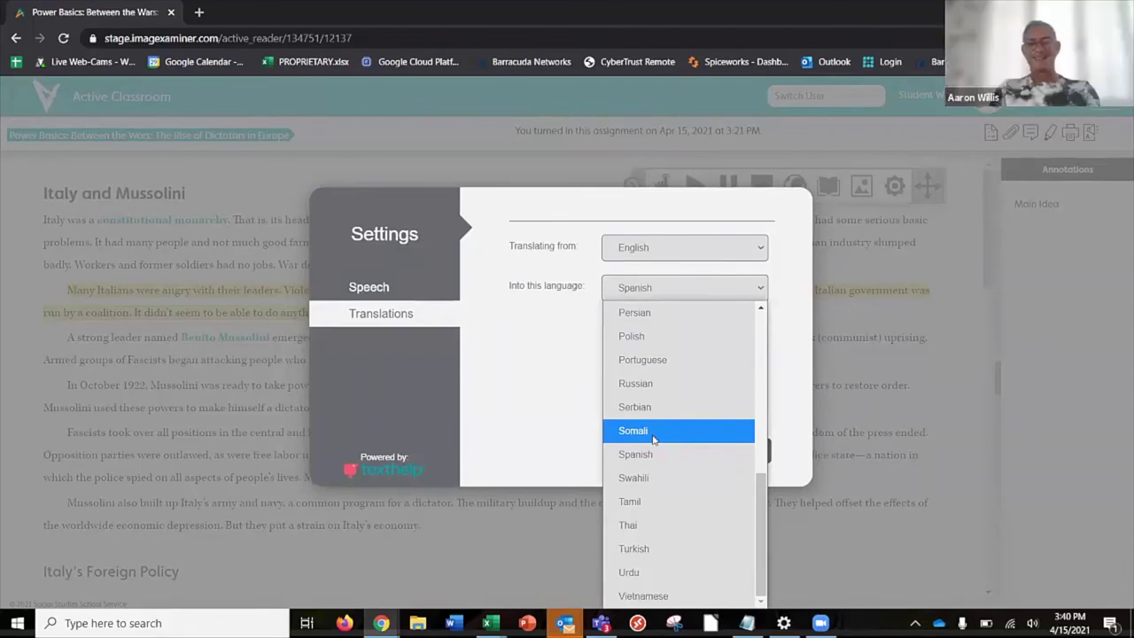
pyautogui.click(883, 279)
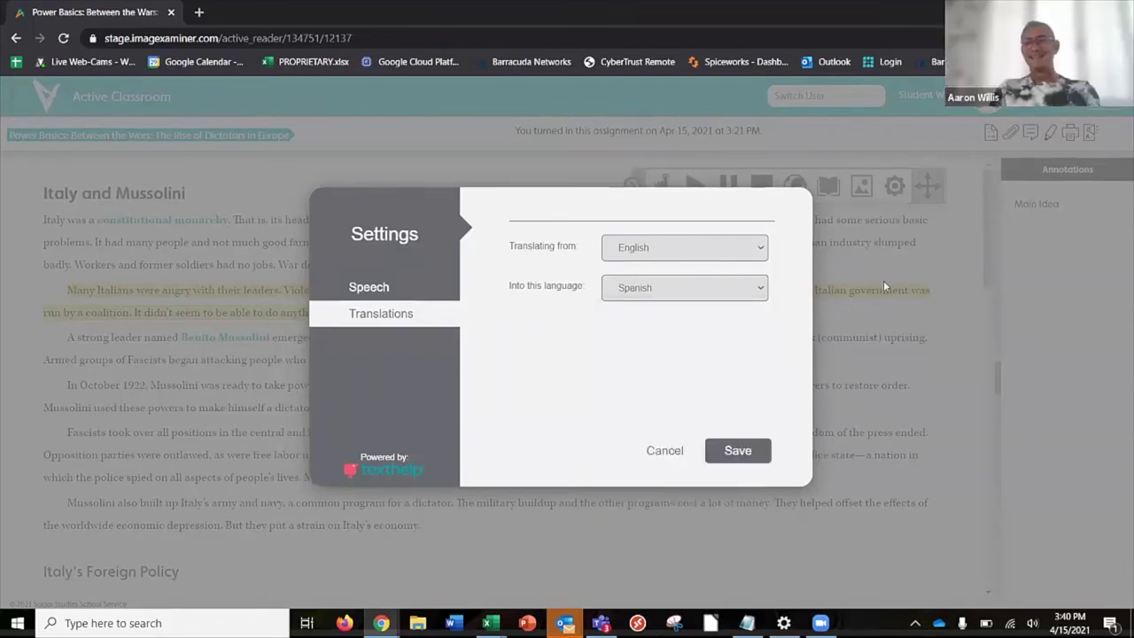
pyautogui.click(663, 452)
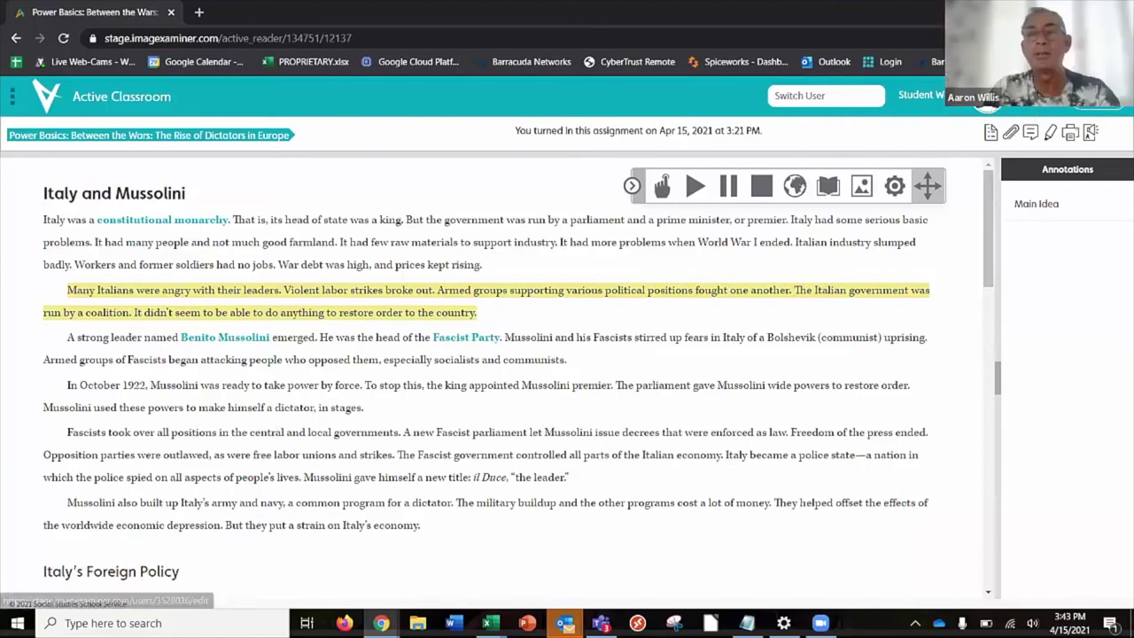
# Step: Open the student's profile and look through its account, avatar and Google Classroom sections
pyautogui.click(972, 119)
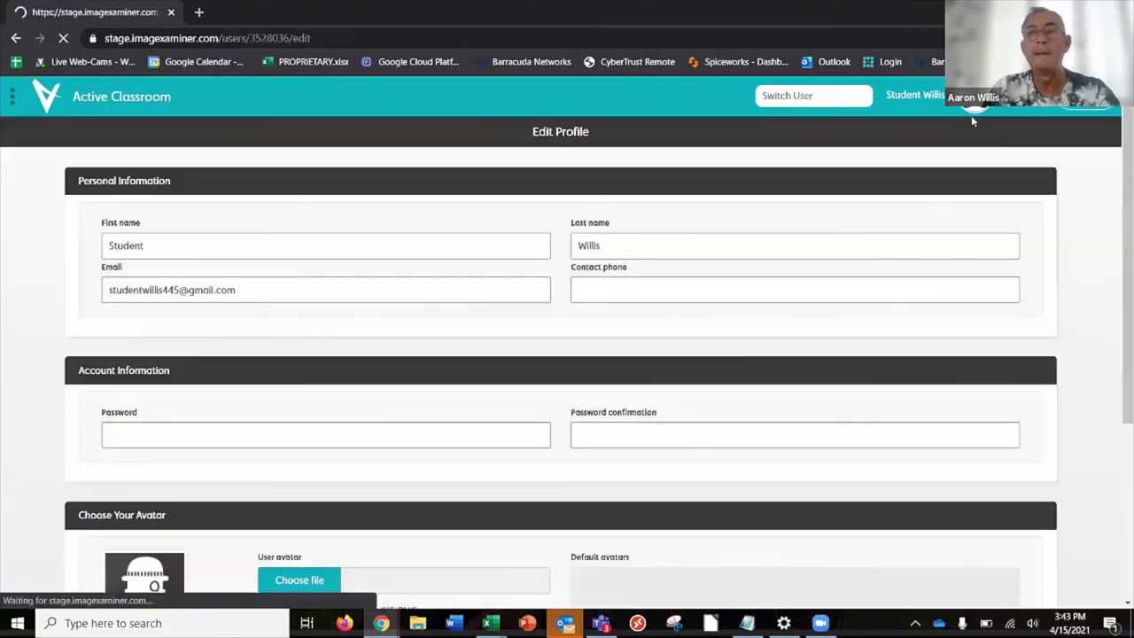
pyautogui.scroll(-3, 497, 358)
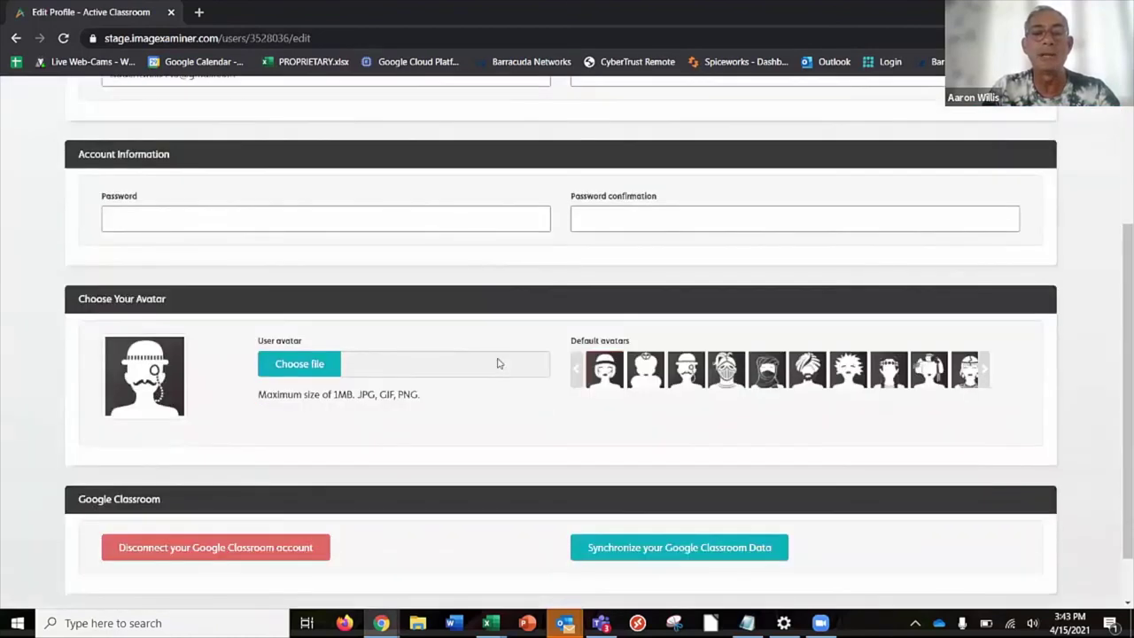
pyautogui.scroll(3, 498, 358)
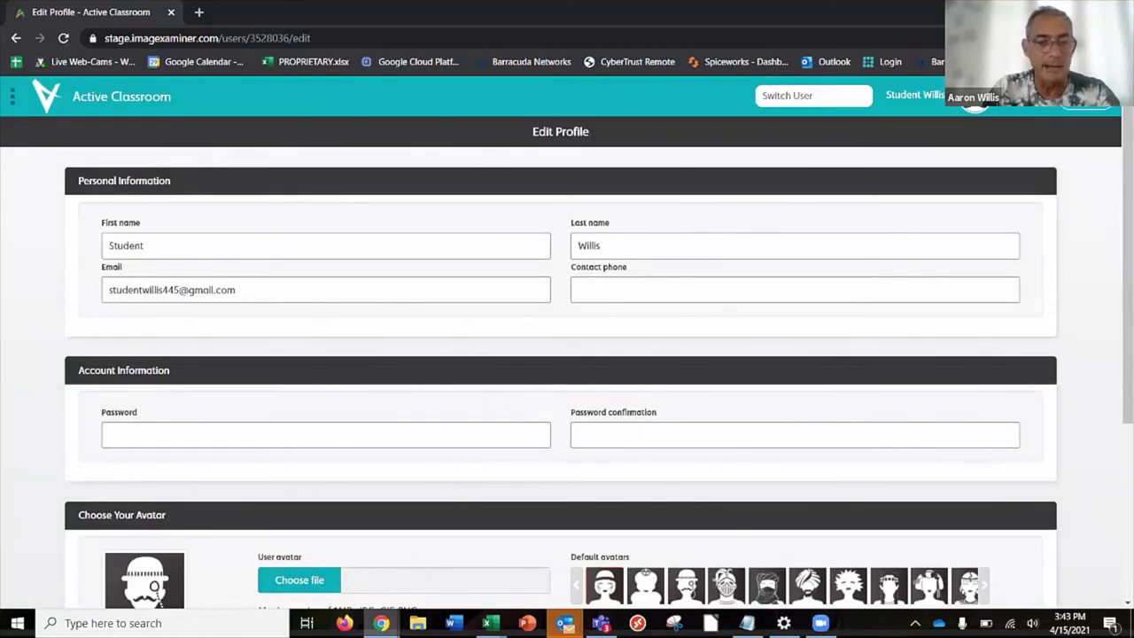
# Step: Switch to the teacher's Active Classroom window, open the teacher's profile, and select the Parent's Registration URL while reviewing the registration links
pyautogui.moveTo(381, 622)
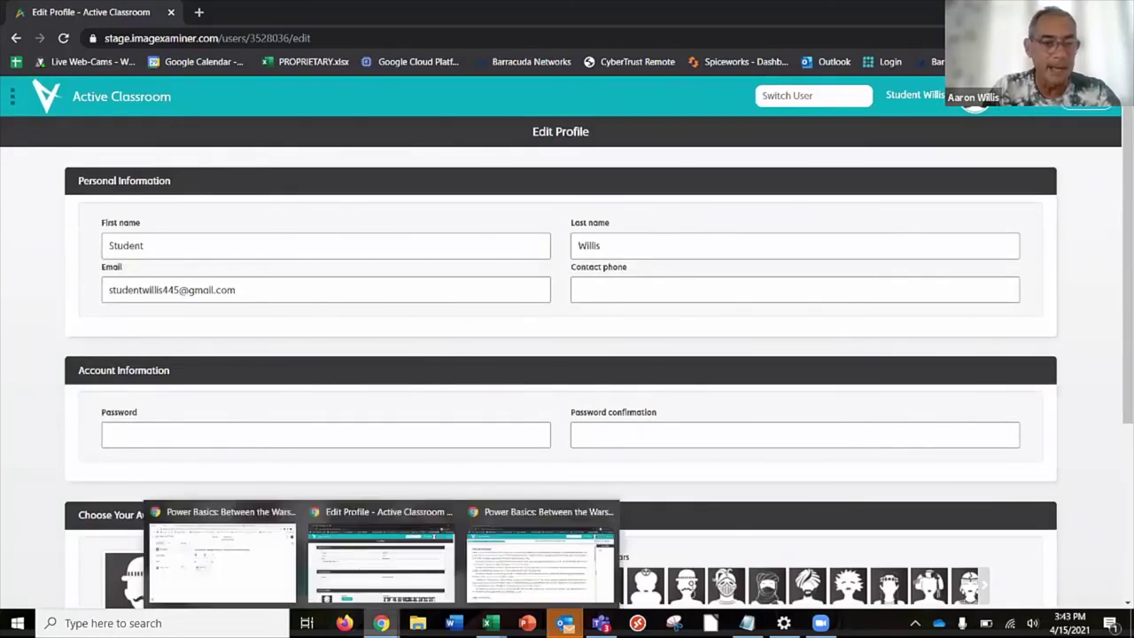
pyautogui.click(254, 595)
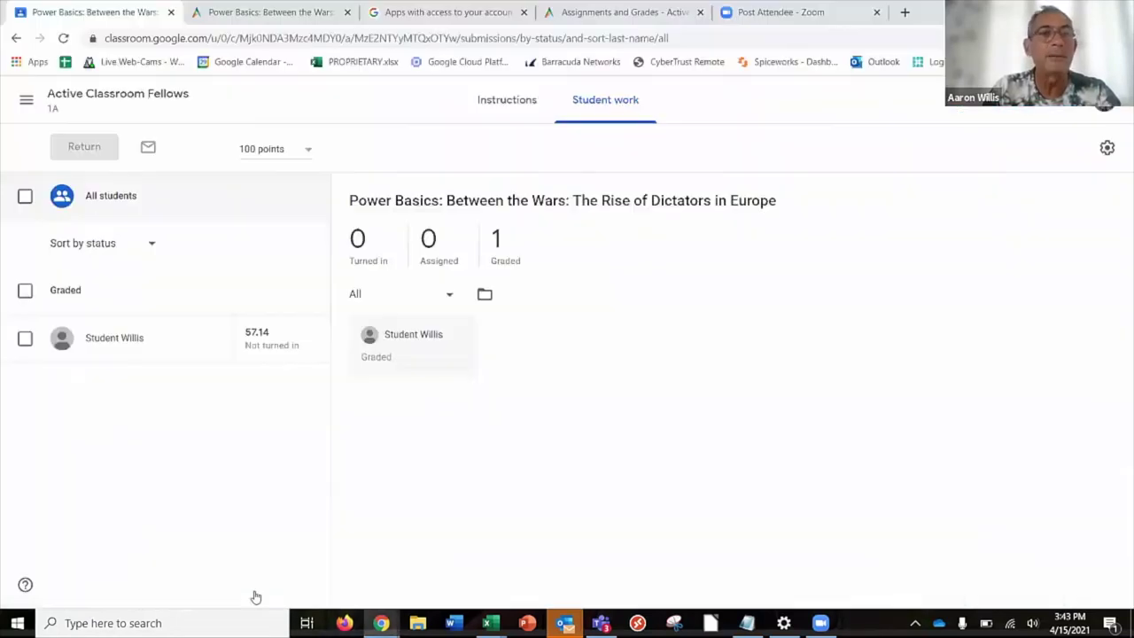
pyautogui.click(601, 16)
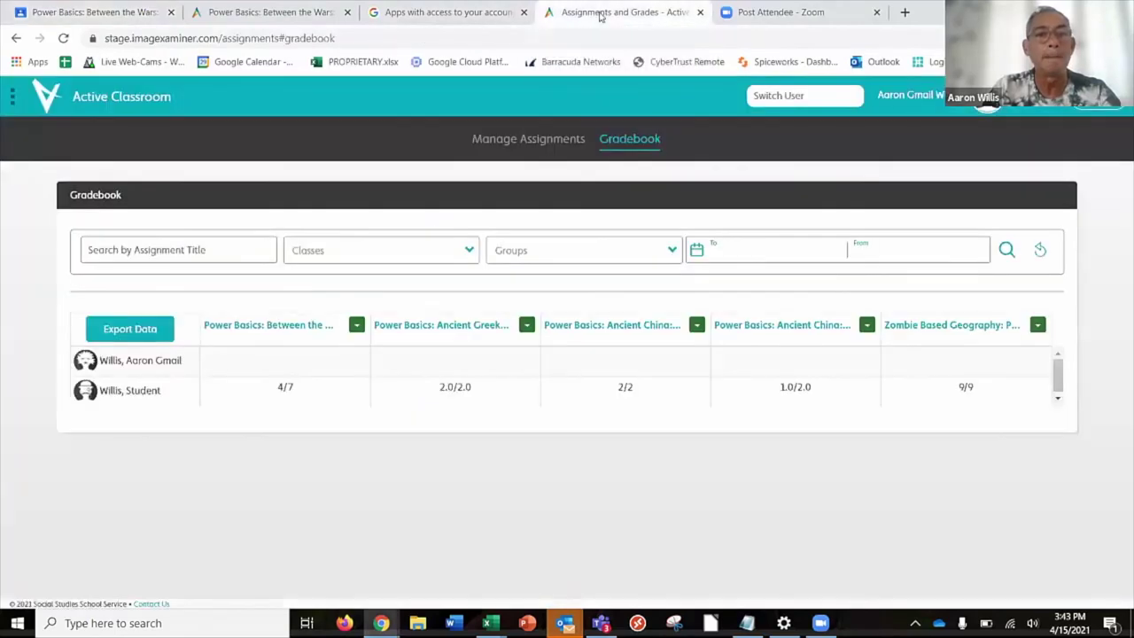
pyautogui.click(858, 111)
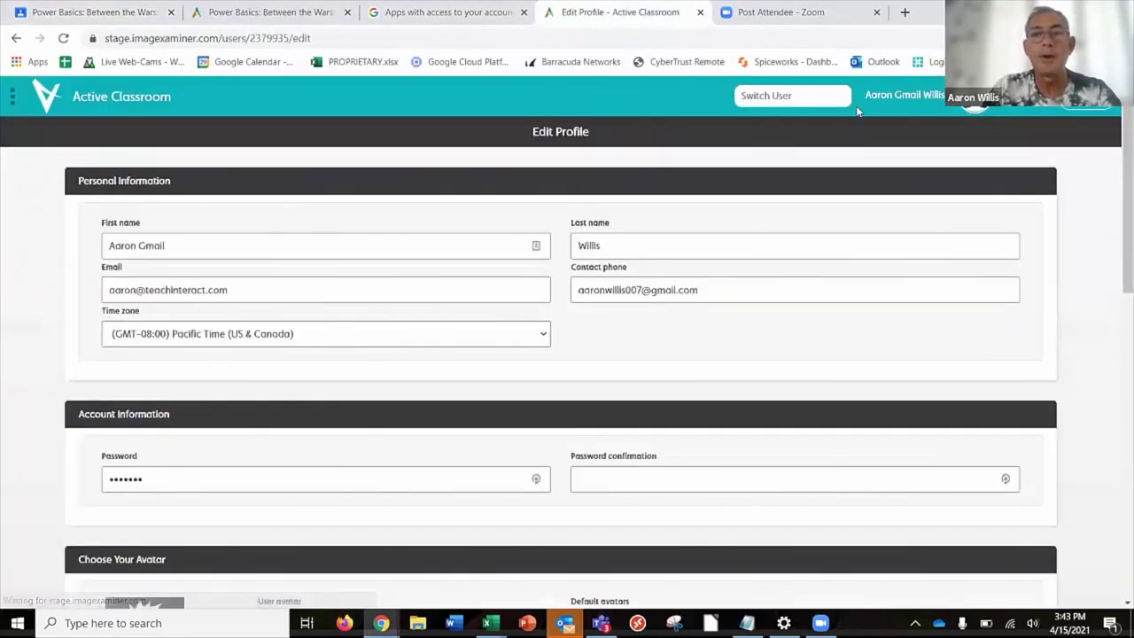
pyautogui.scroll(-8, 288, 382)
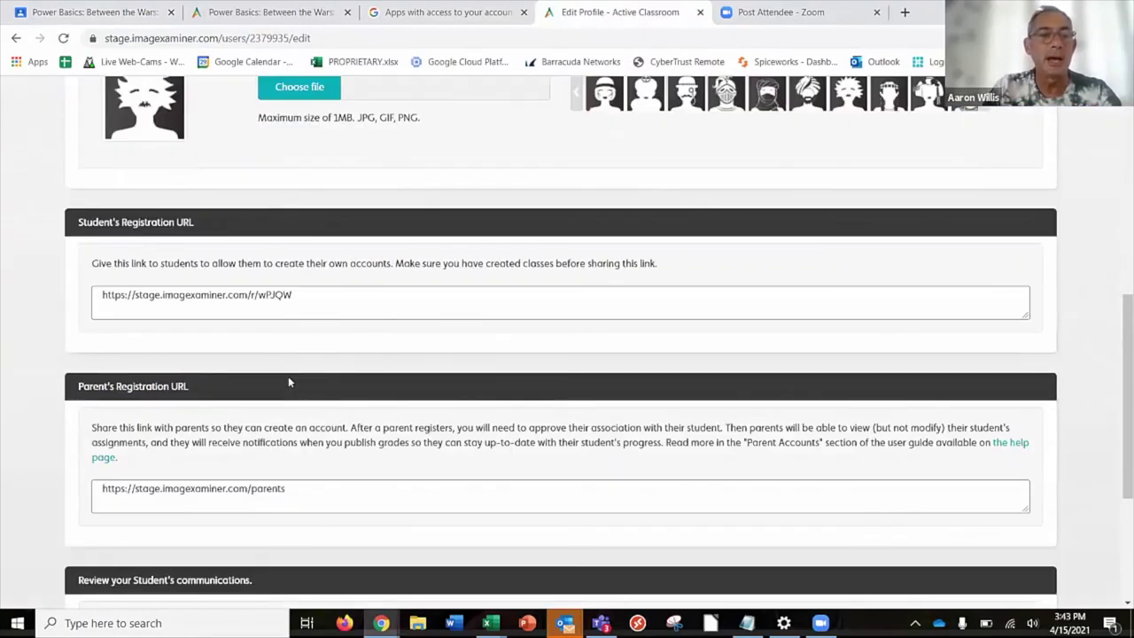
pyautogui.scroll(-2, 288, 382)
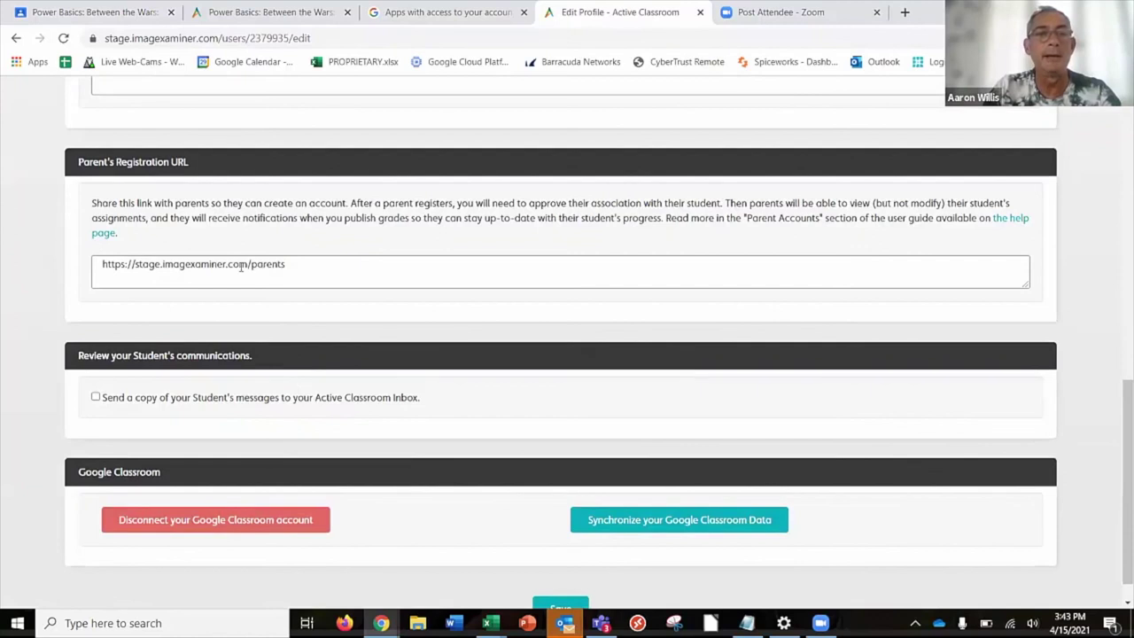
pyautogui.tripleClick(241, 267)
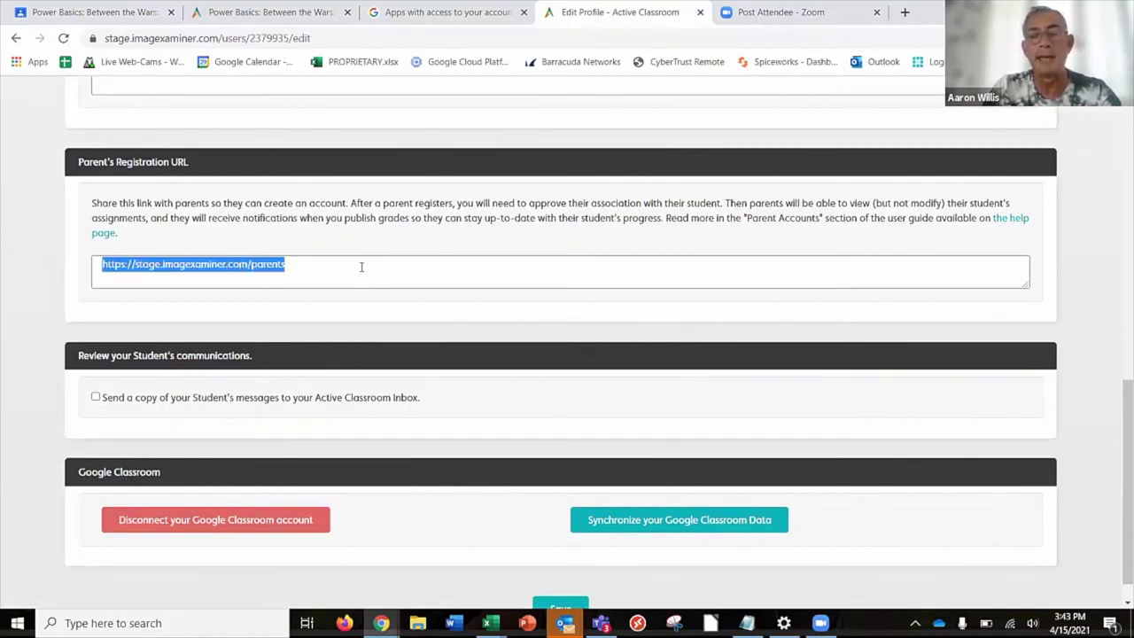
pyautogui.scroll(6, 408, 275)
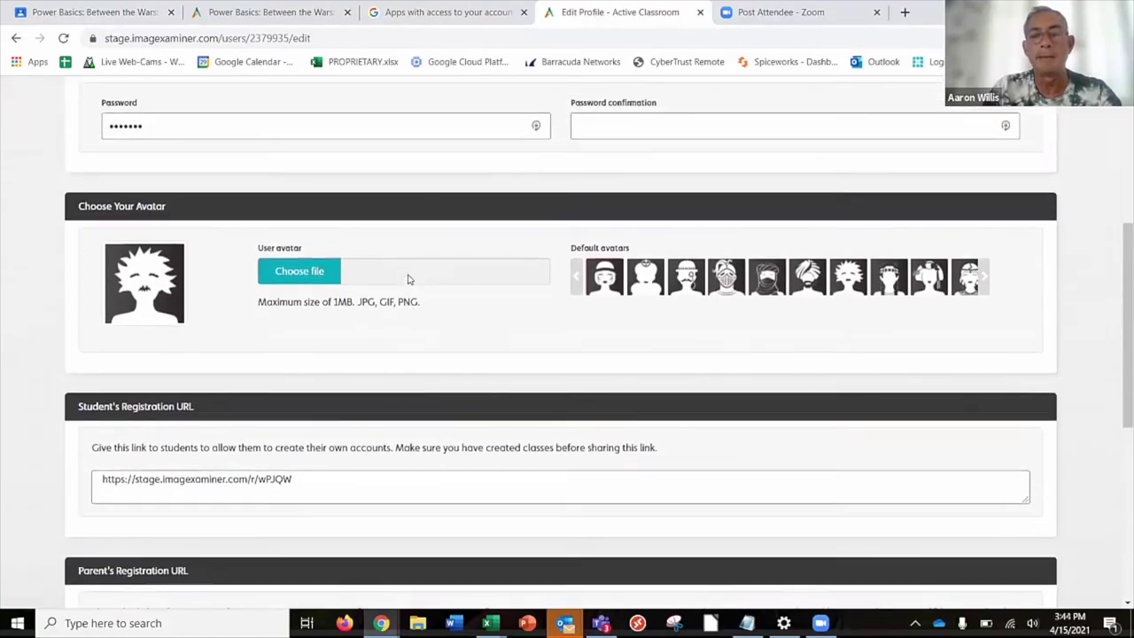